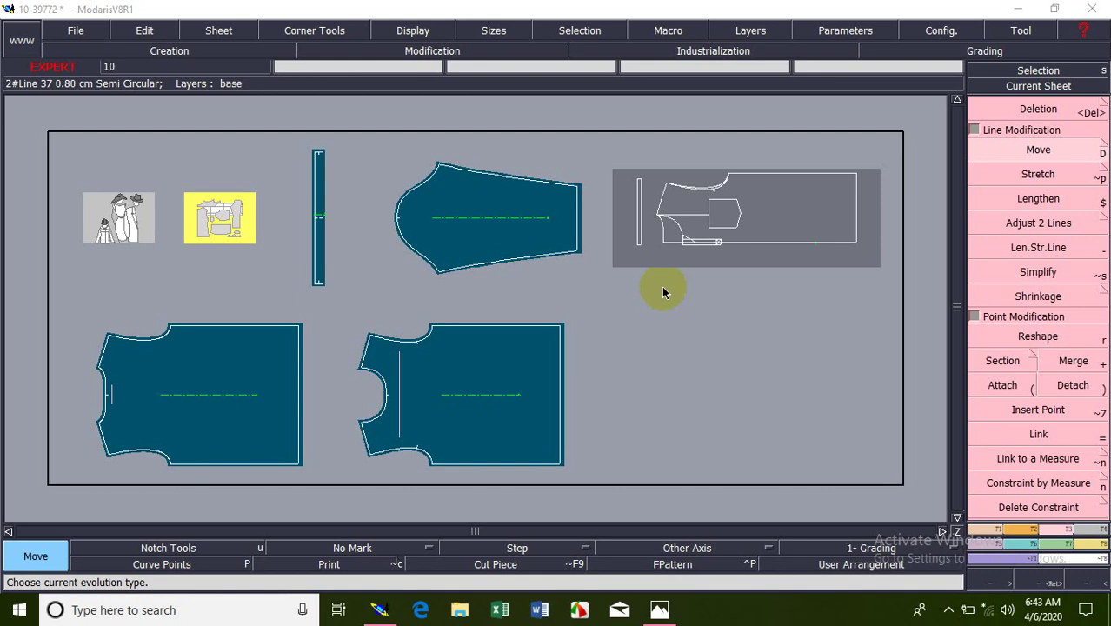
left_click(989, 531)
left_click(1093, 545)
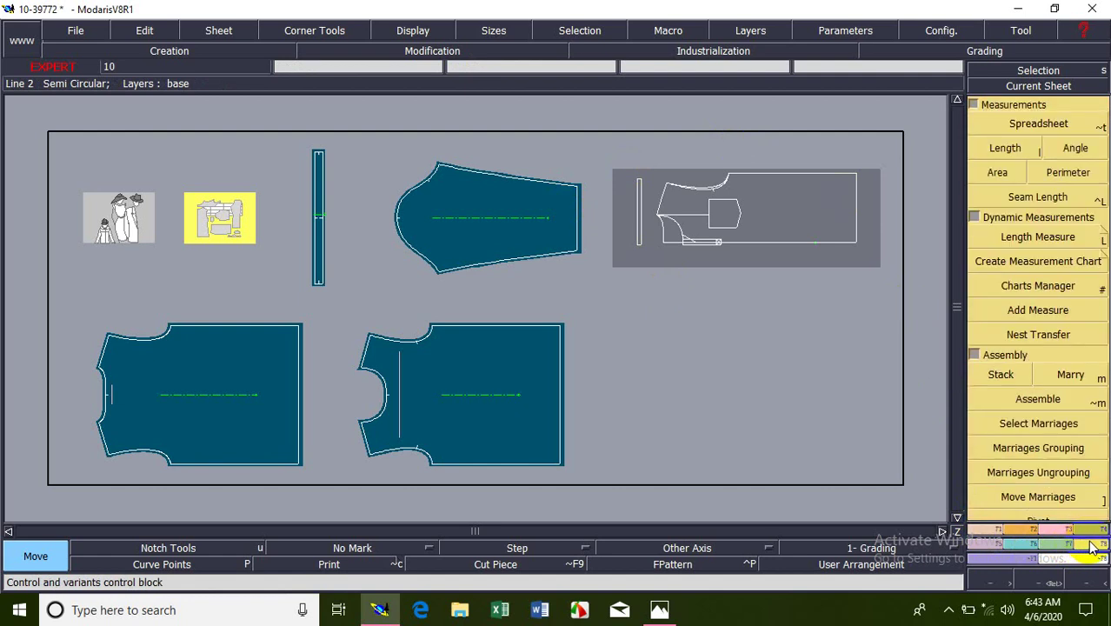
left_click(992, 529)
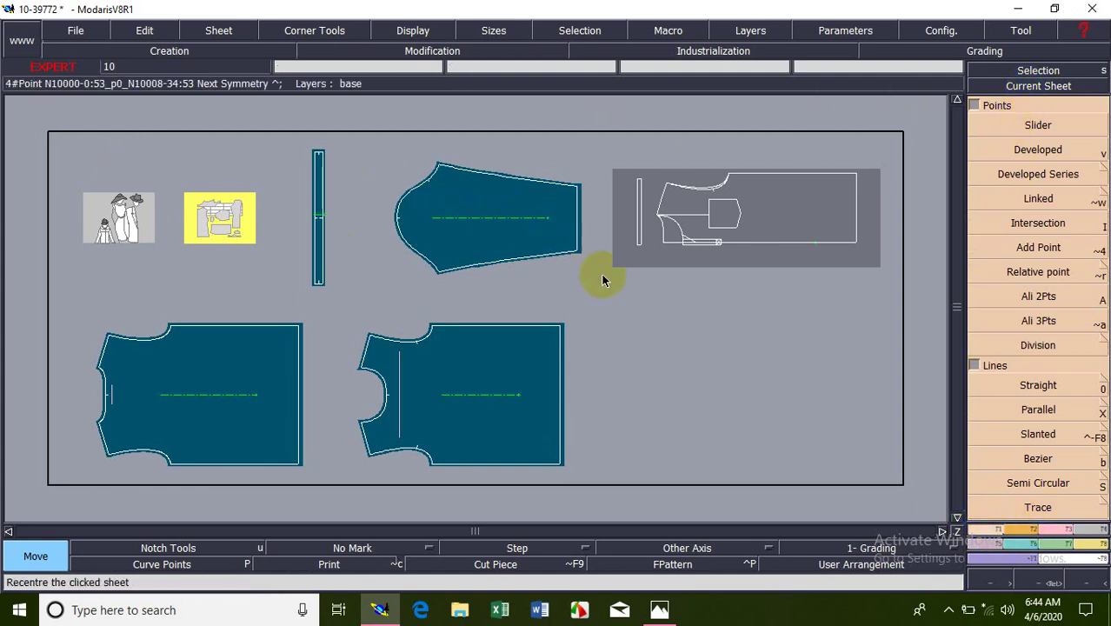
Make the unfilled base pattern sheet 10-397724 the current sheet and enlarge its body outline.
left_click(1009, 87)
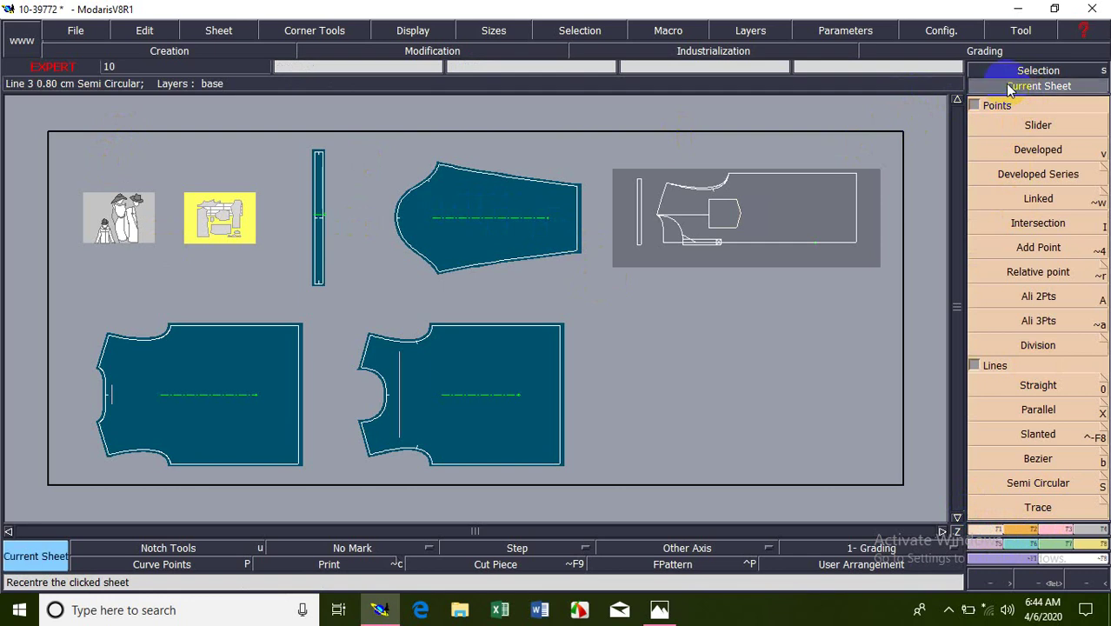
left_click(739, 233)
key("Return")
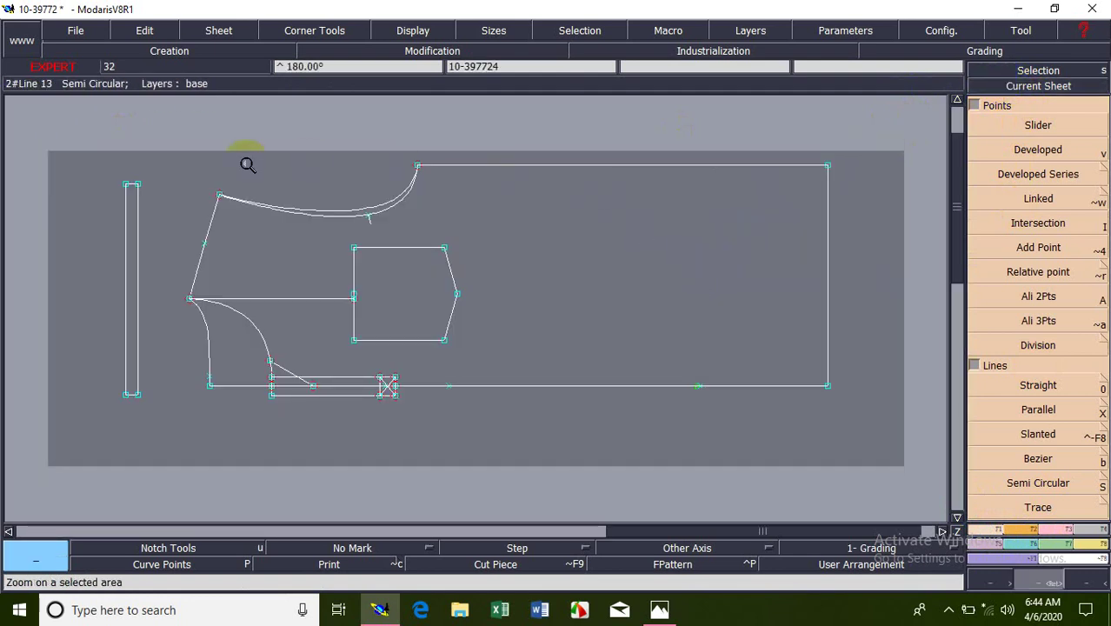
left_click_drag(715, 317, 880, 434)
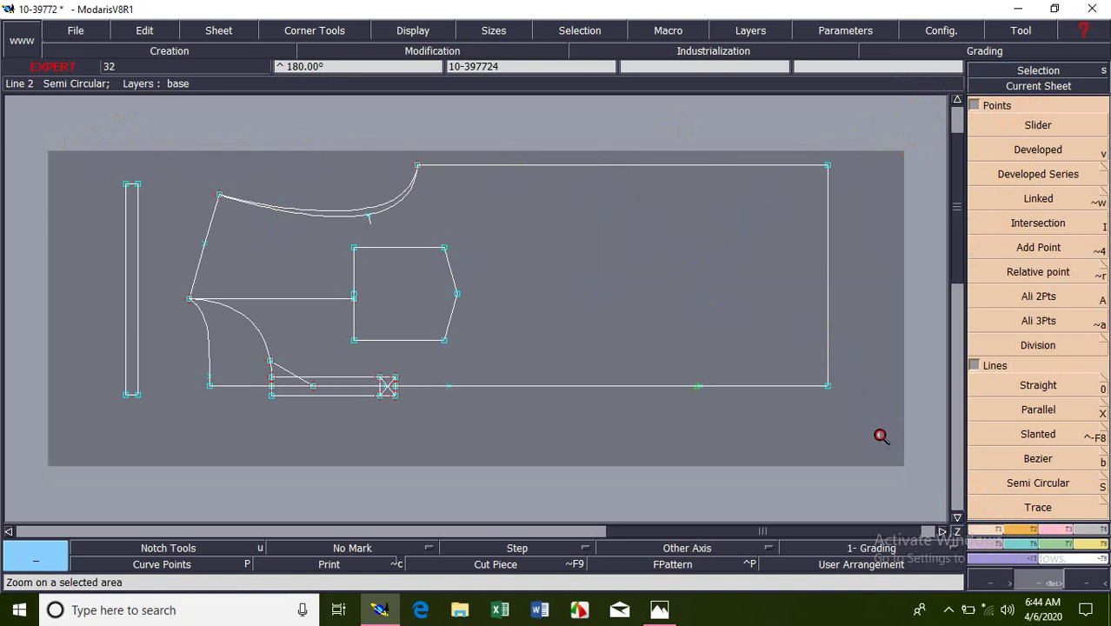
Add a slider point on the long side line of the body outline and insert it into the line.
left_click(1004, 128)
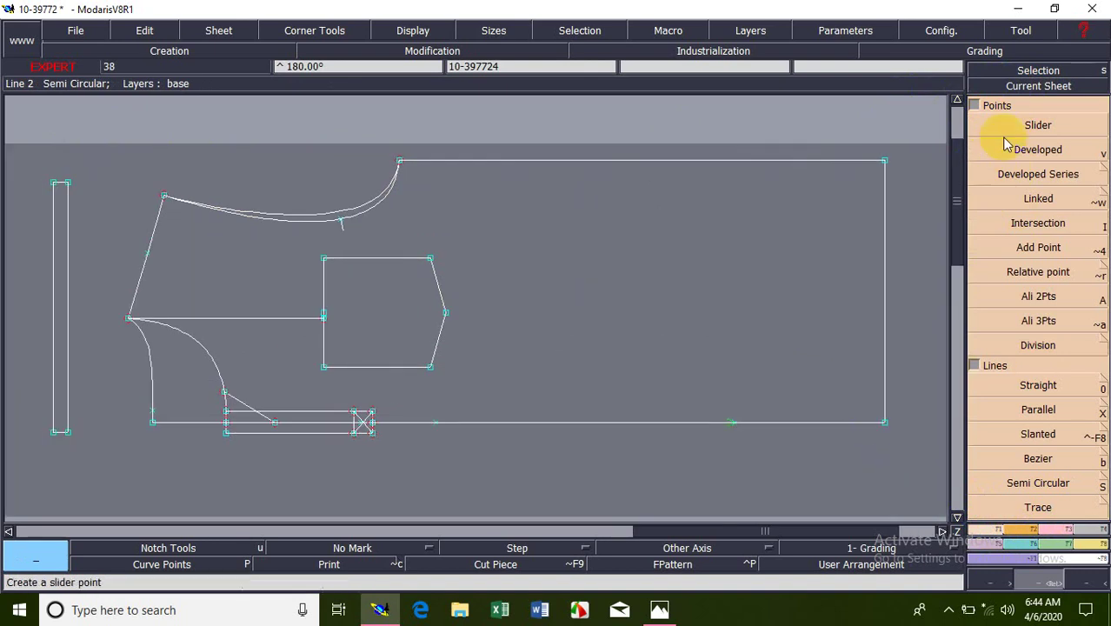
left_click(891, 141)
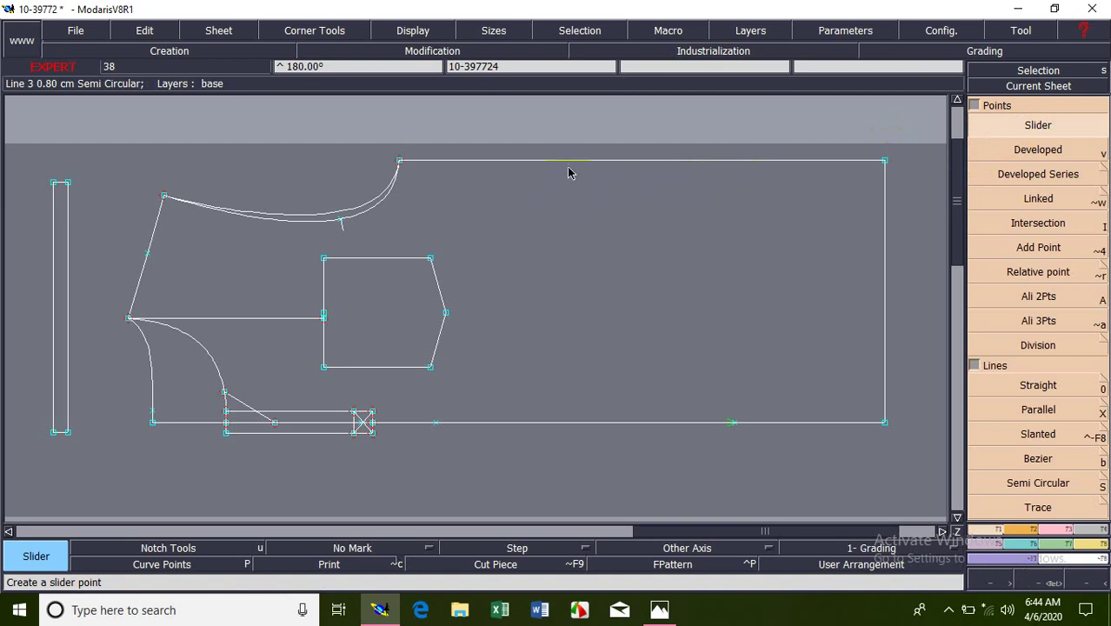
left_click(868, 137)
left_click(1039, 128)
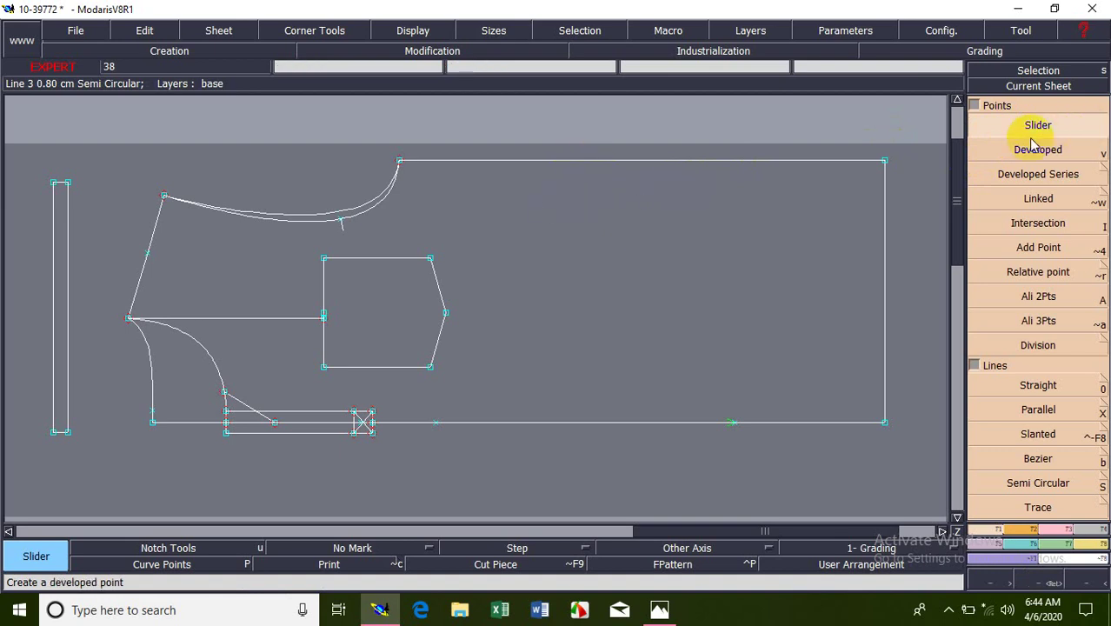
left_click(745, 164)
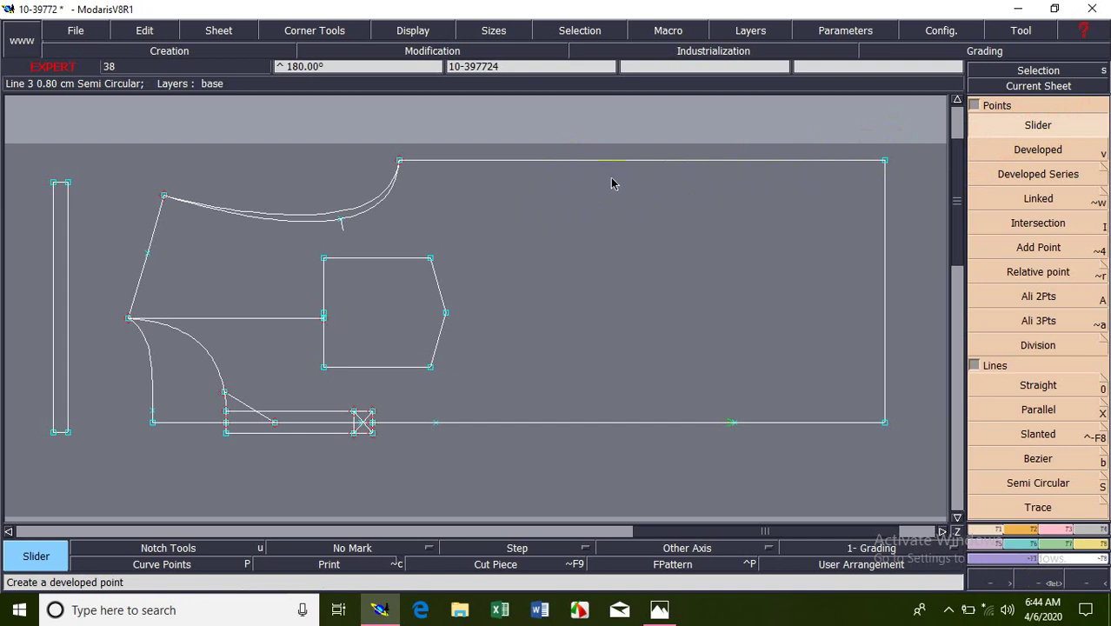
left_click(749, 165)
left_click(625, 163)
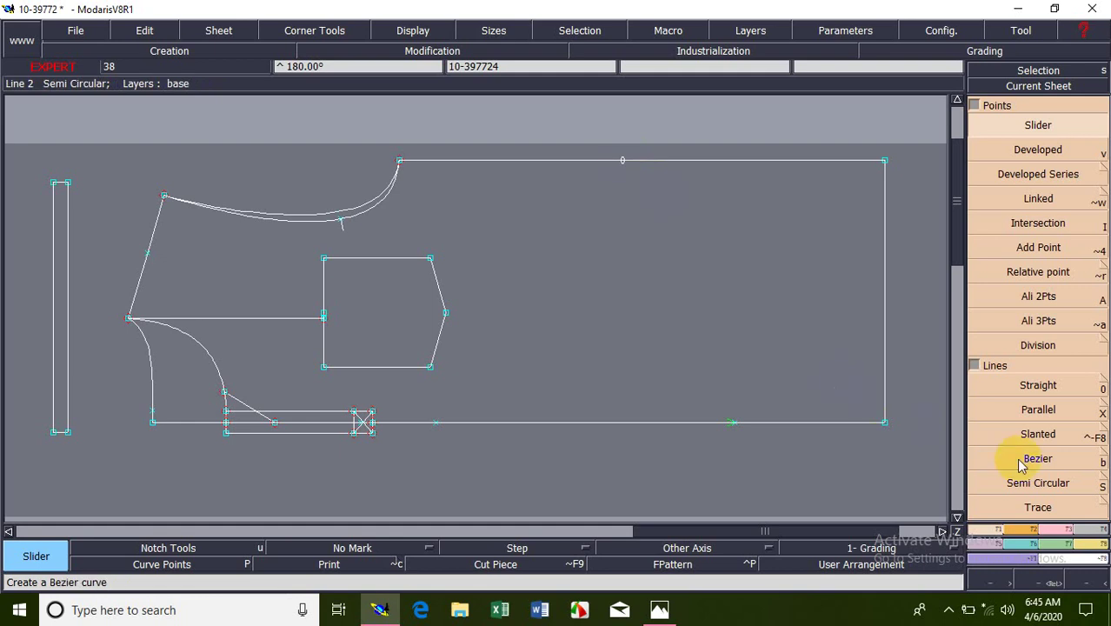
scroll(1042, 513, "down", 5)
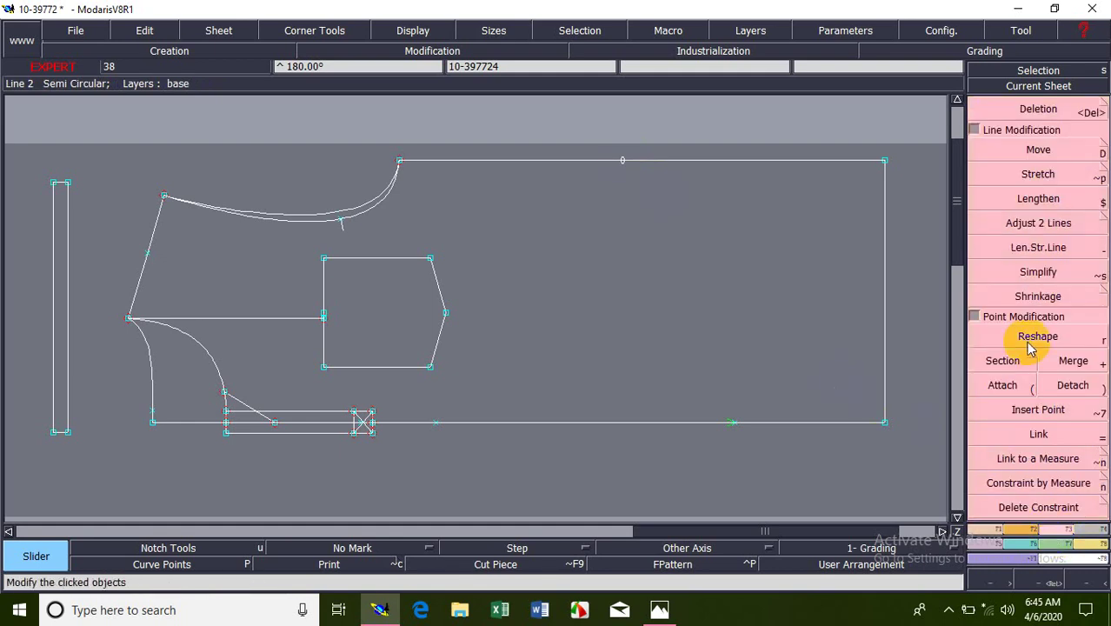
left_click(1012, 409)
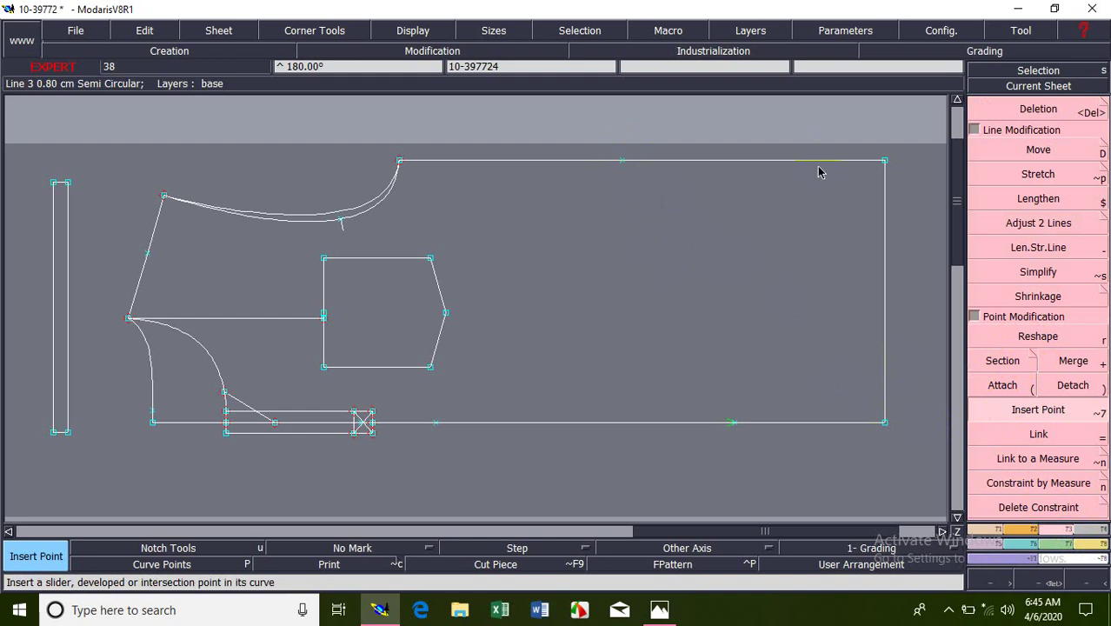
Reshape the side line by moving the inserted point about 0.93 cm inward, and undo the move.
left_click(1013, 339)
left_click_drag(625, 166, 635, 186)
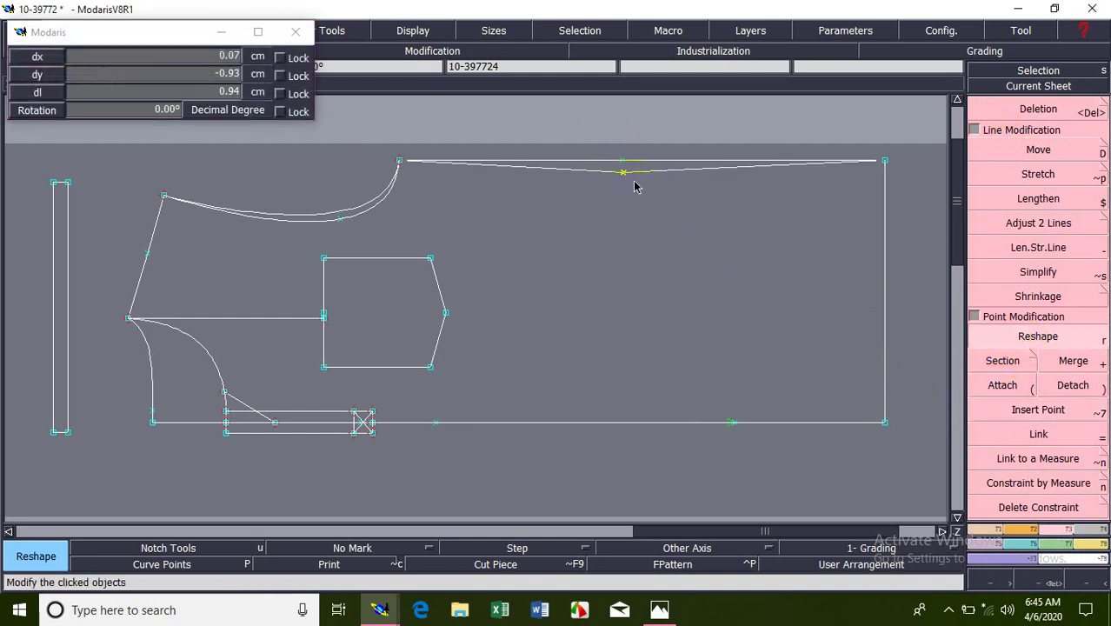
left_click(634, 186)
key("ctrl+z")
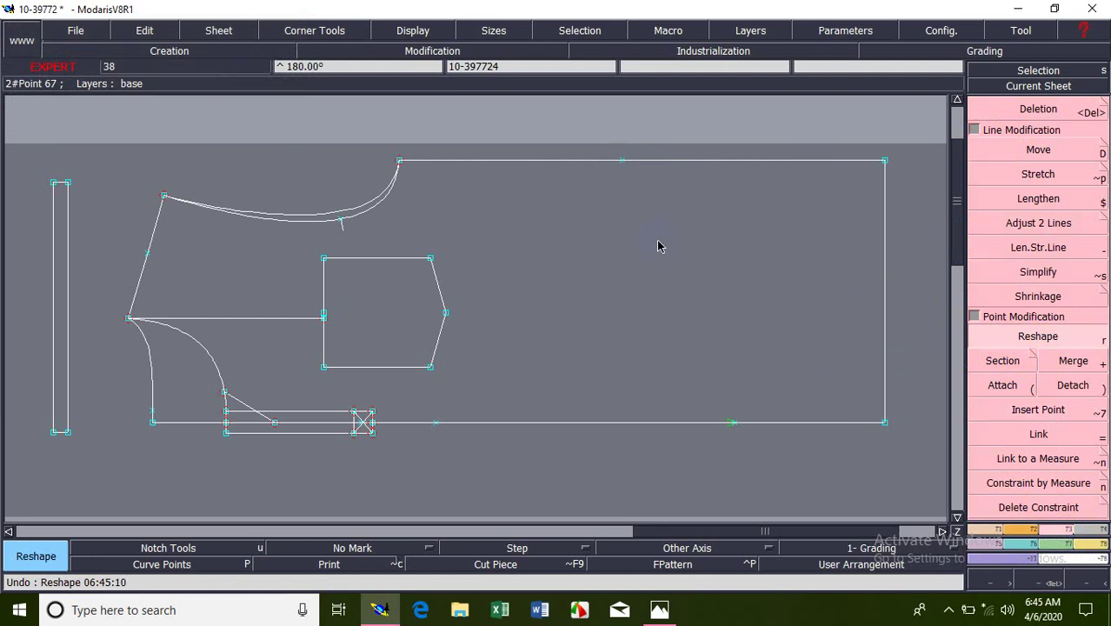
Add a slider point on the slanted shoulder line, between the armhole corner and the existing point.
left_click(988, 512)
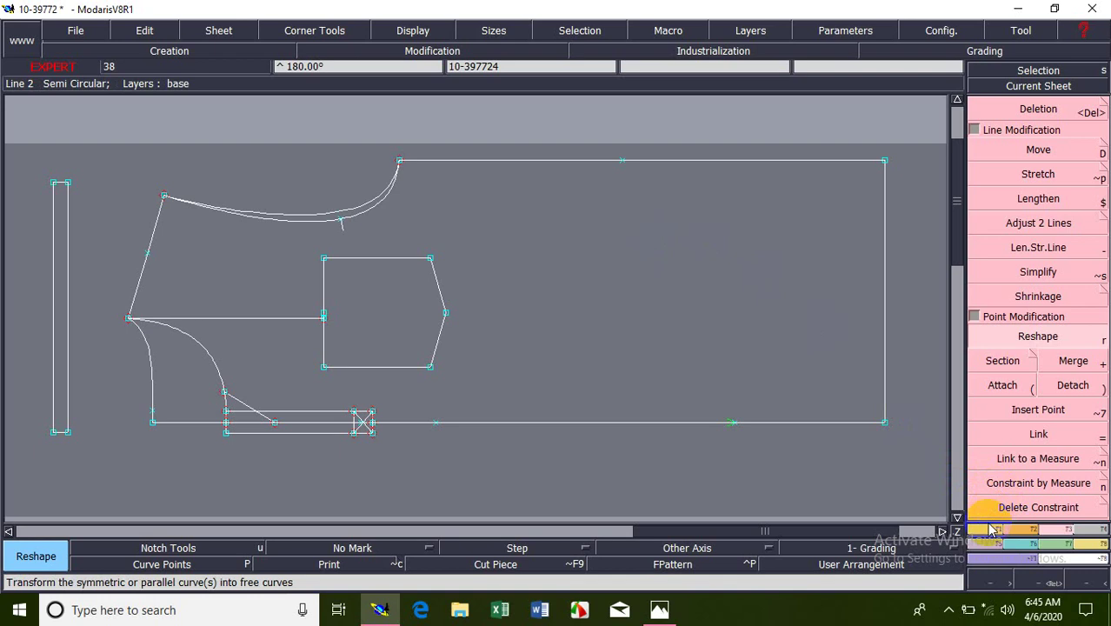
left_click(991, 531)
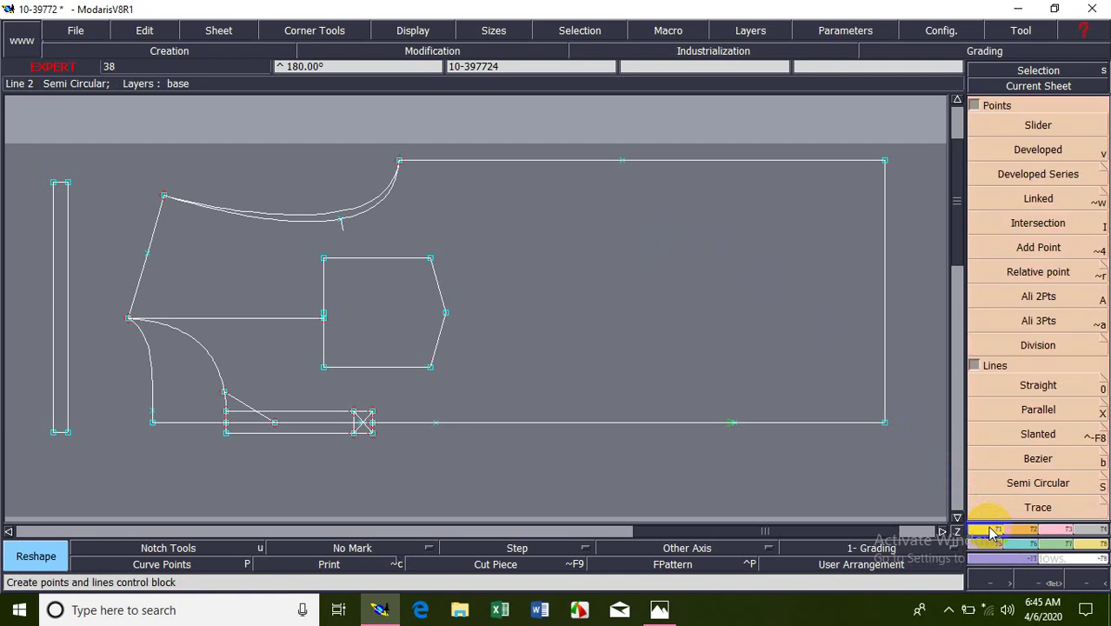
left_click(1045, 148)
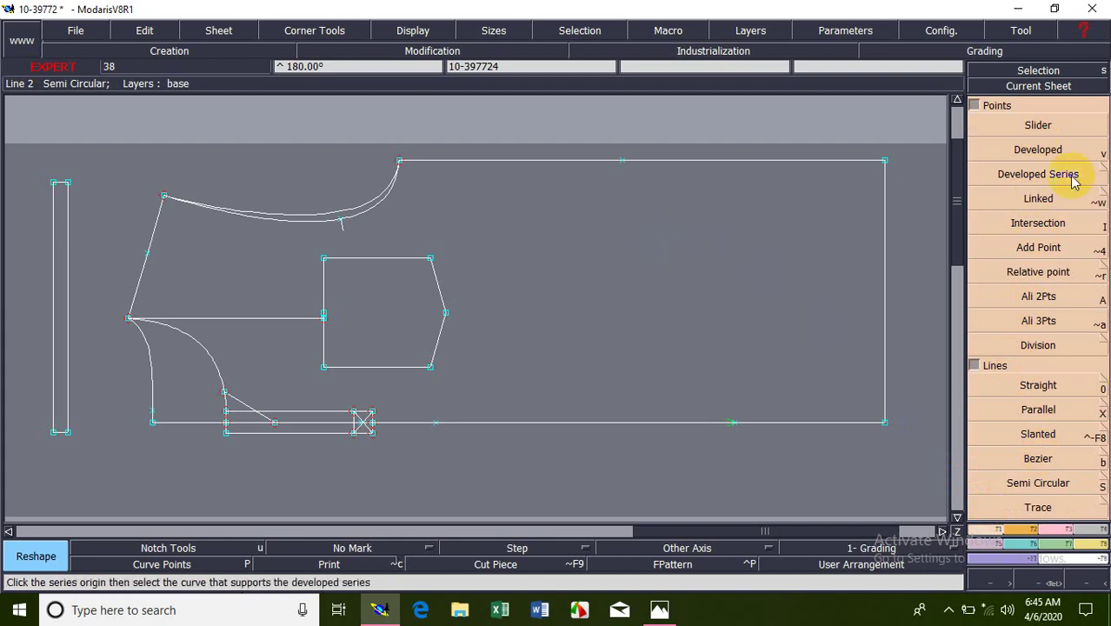
left_click(1036, 124)
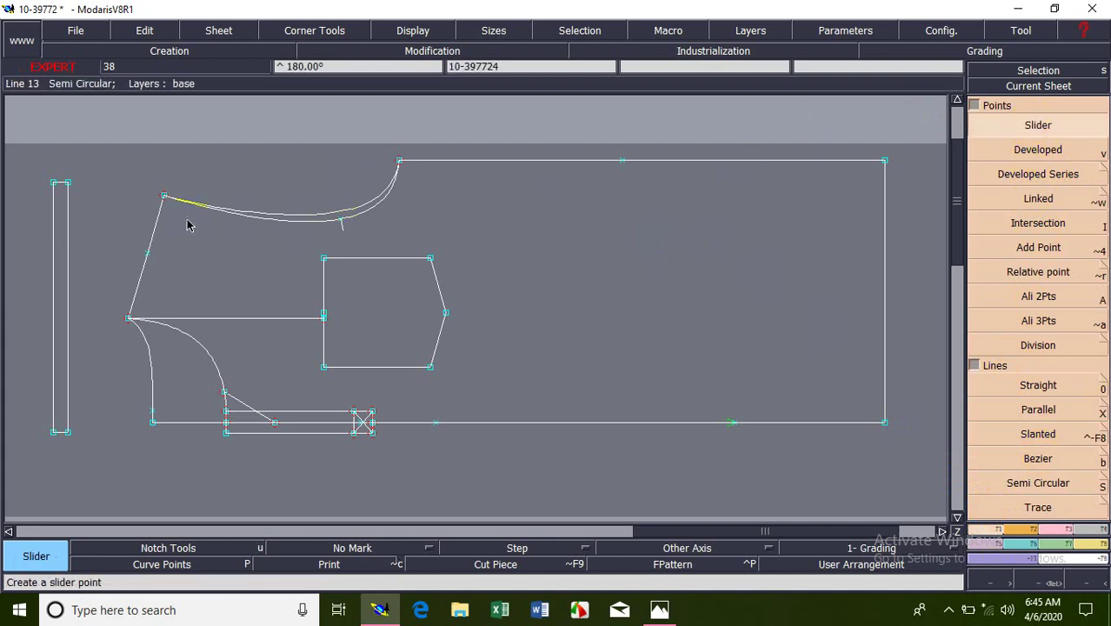
left_click(157, 221)
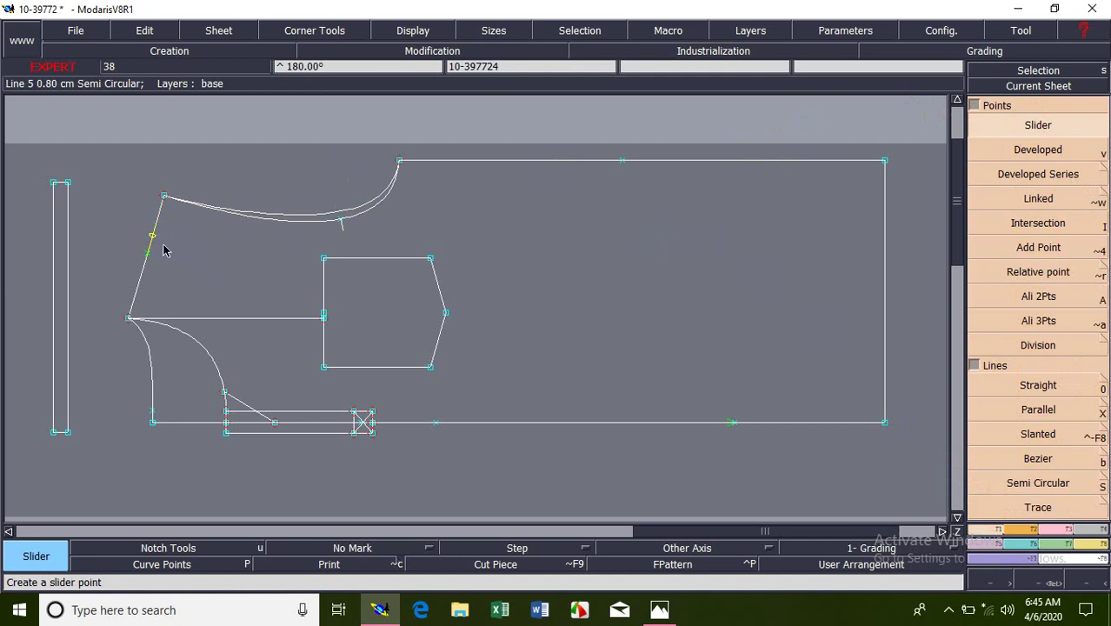
left_click(163, 245)
left_click(1066, 529)
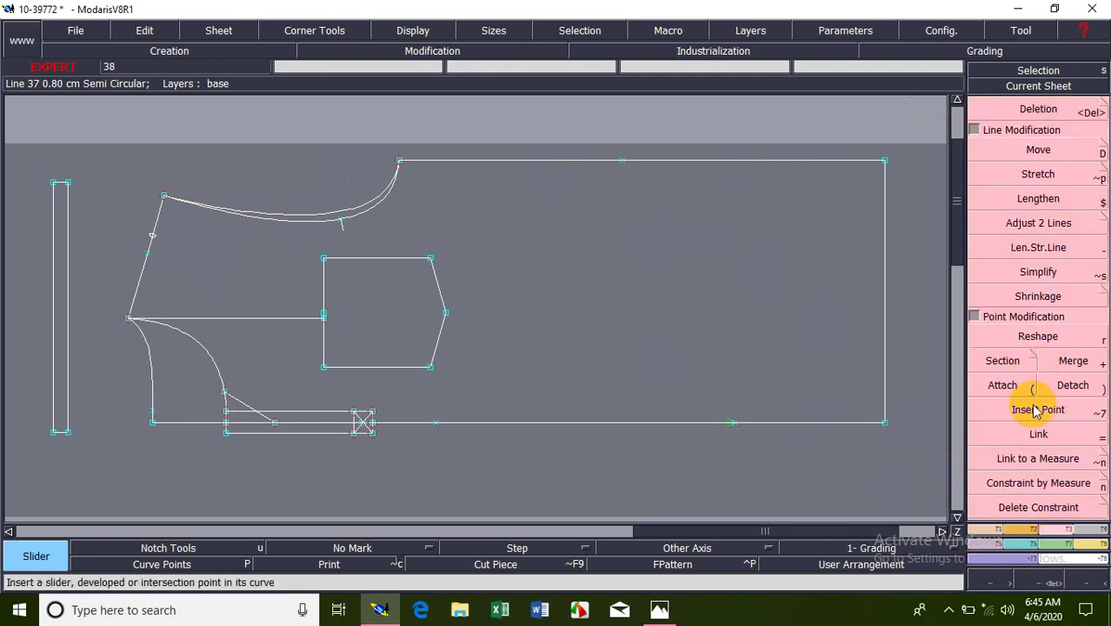
left_click(980, 528)
Undo the shoulder line's slider point, then the side line's point insertion and slider point.
key("ctrl+z")
key("ctrl+z")
key("ctrl+z")
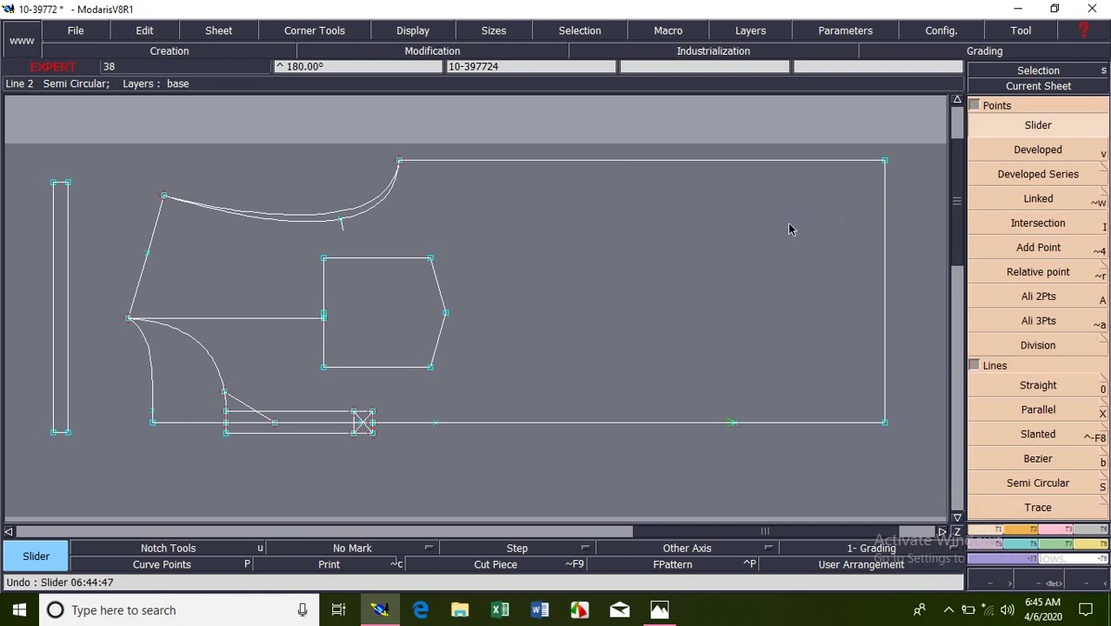
Create a developed point on the side line 15 cm from the hem corner, viewing the keyboard picture in Photos along the way.
left_click(1028, 153)
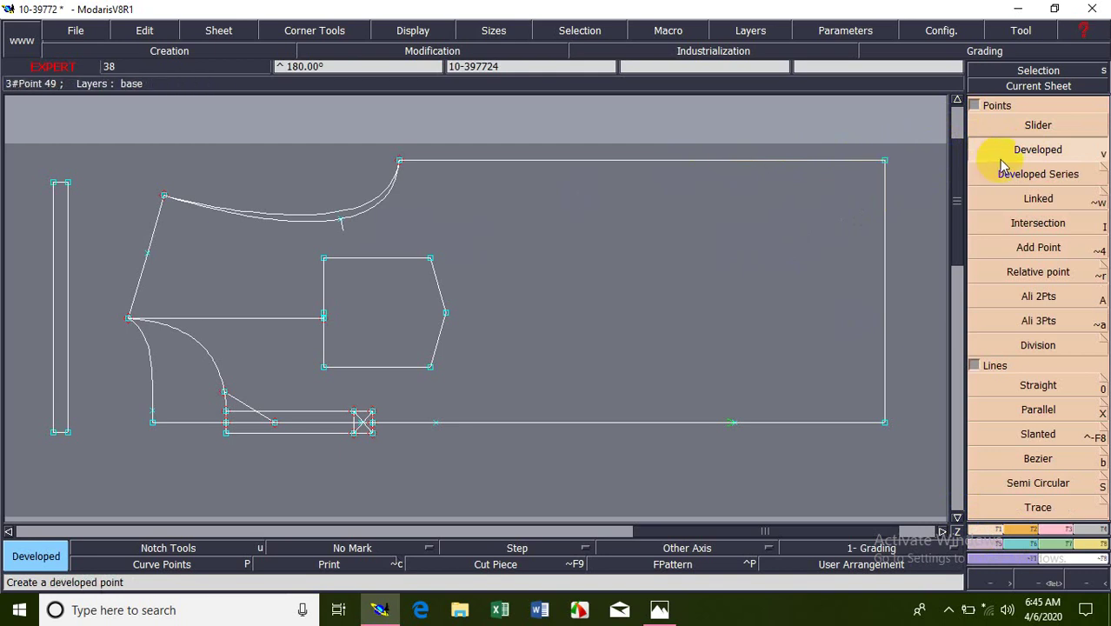
left_click(886, 164)
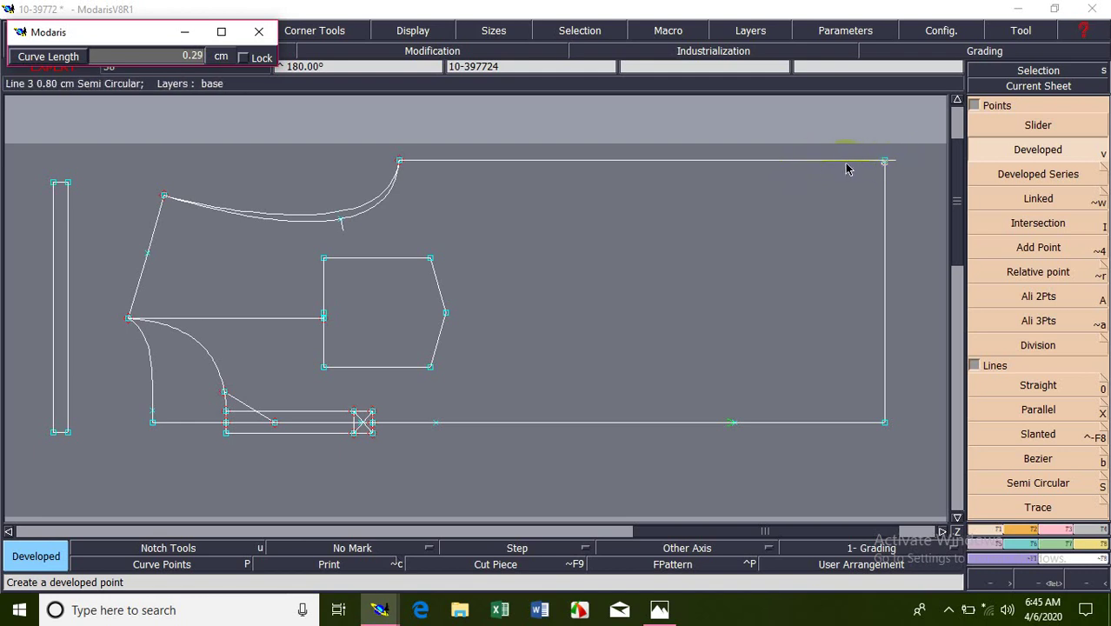
left_click(659, 609)
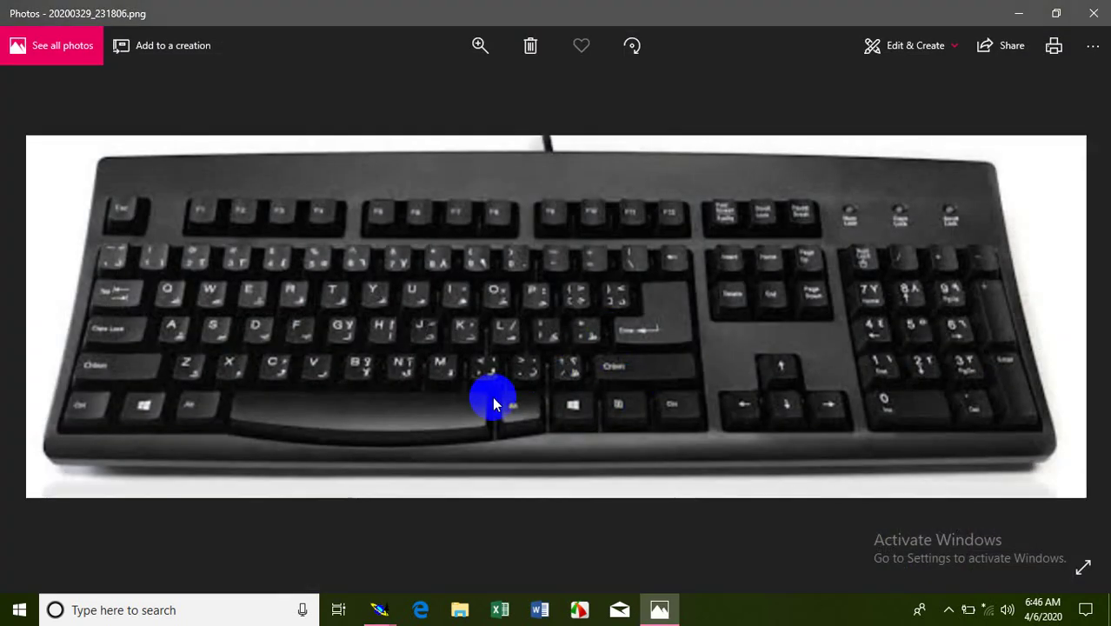
left_click(1016, 11)
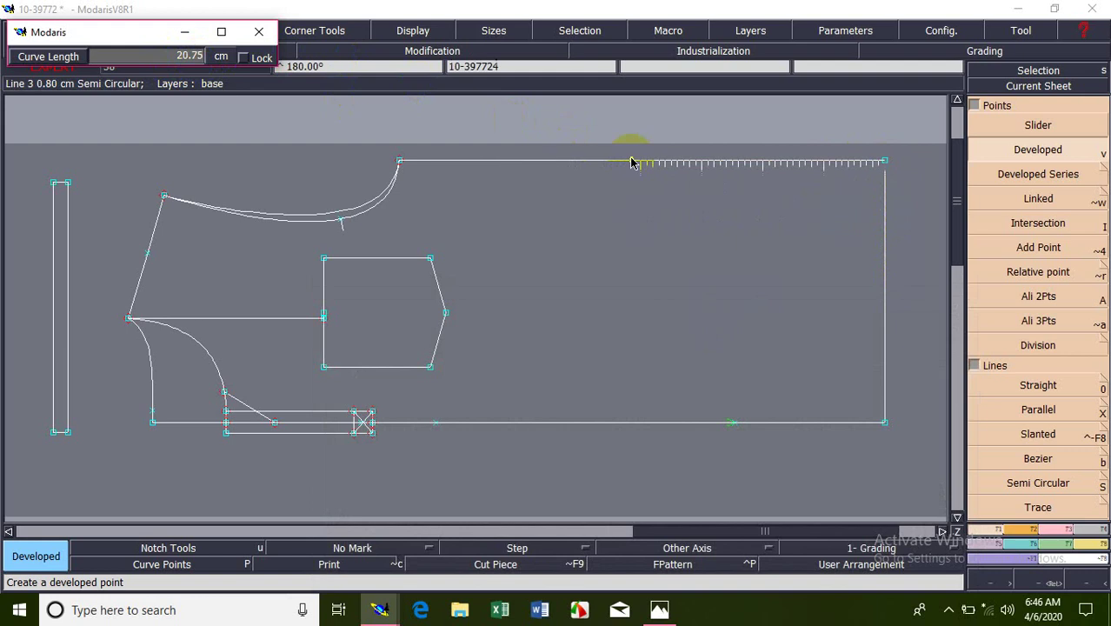
left_click(660, 609)
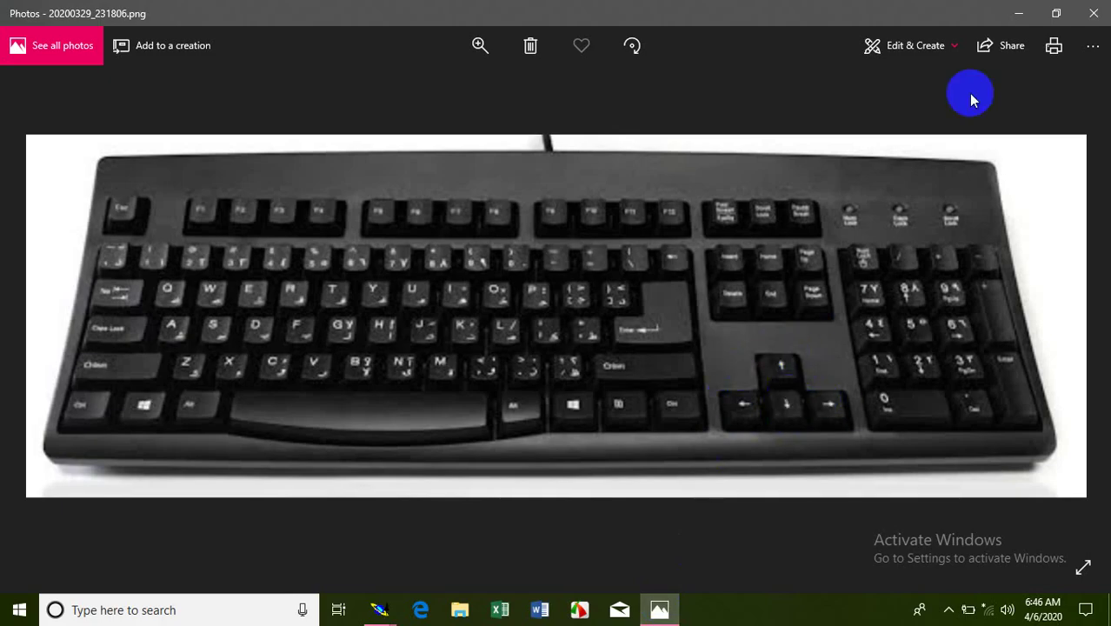
left_click(1018, 13)
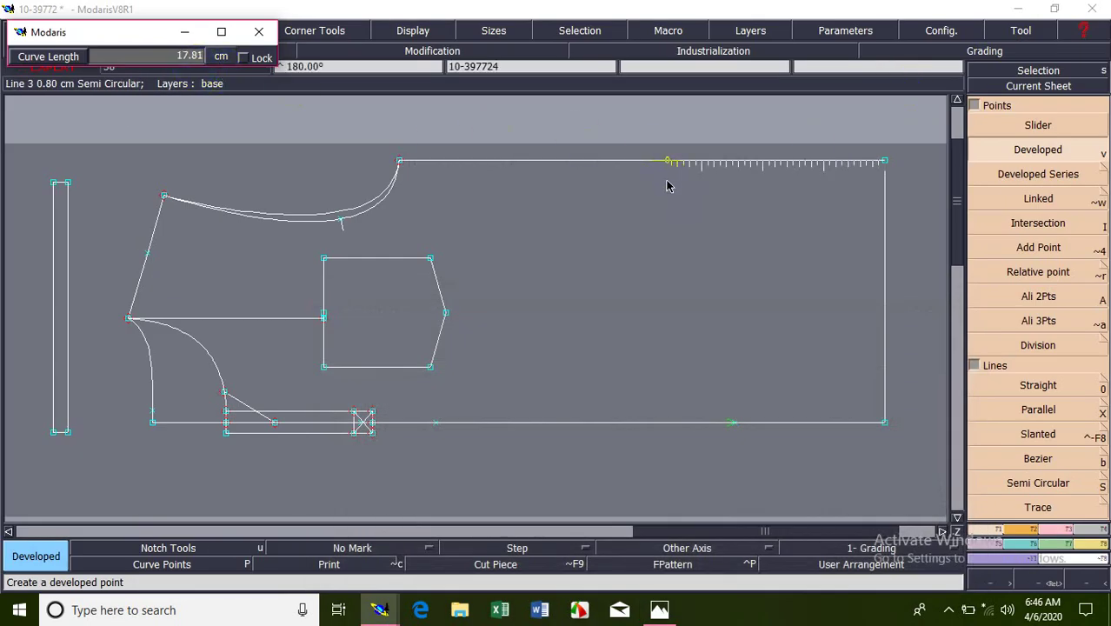
key("Down")
type("15")
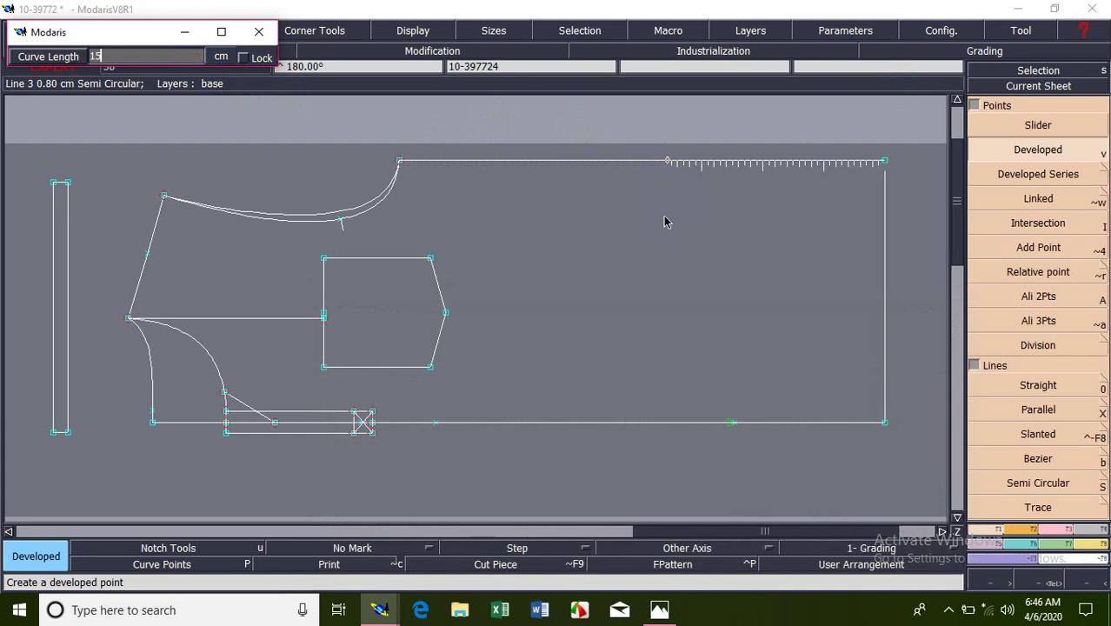
key("Return")
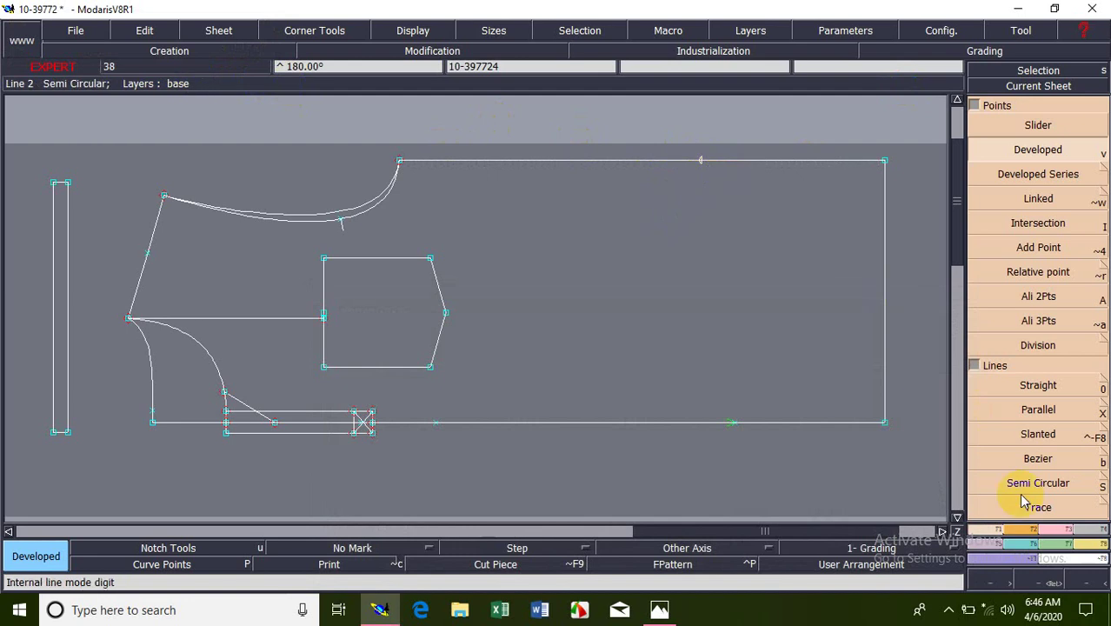
Insert the developed point into the side line, and undo both the insertion and the point.
left_click(1055, 527)
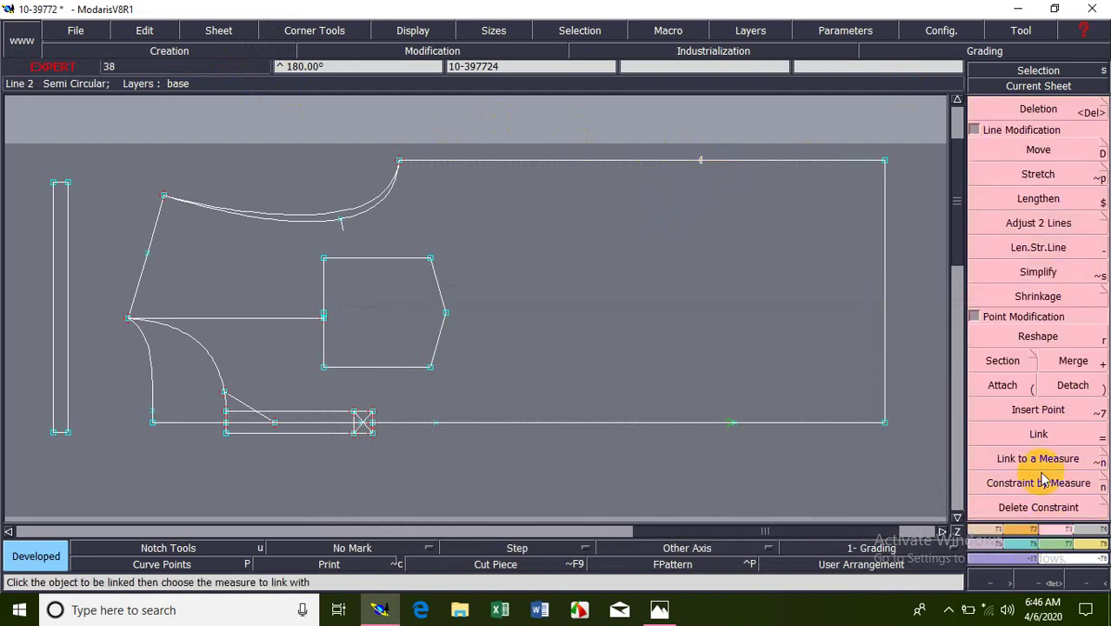
left_click(1026, 410)
left_click(702, 162)
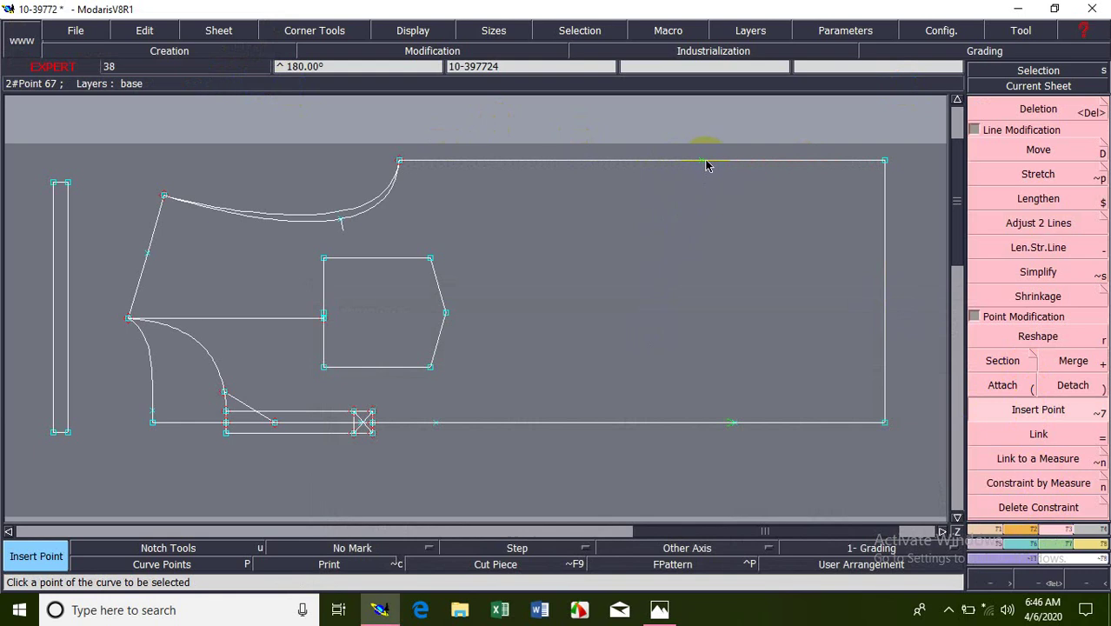
key("ctrl+z")
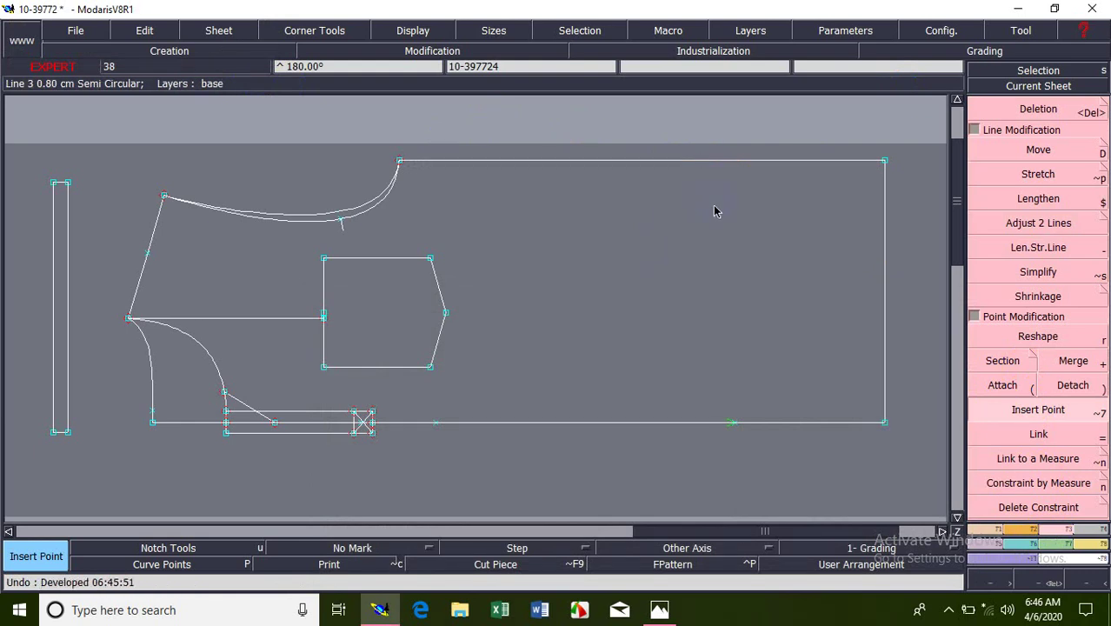
Draw a line parallel to the hem line, inside the pattern between the long edges.
left_click(1000, 537)
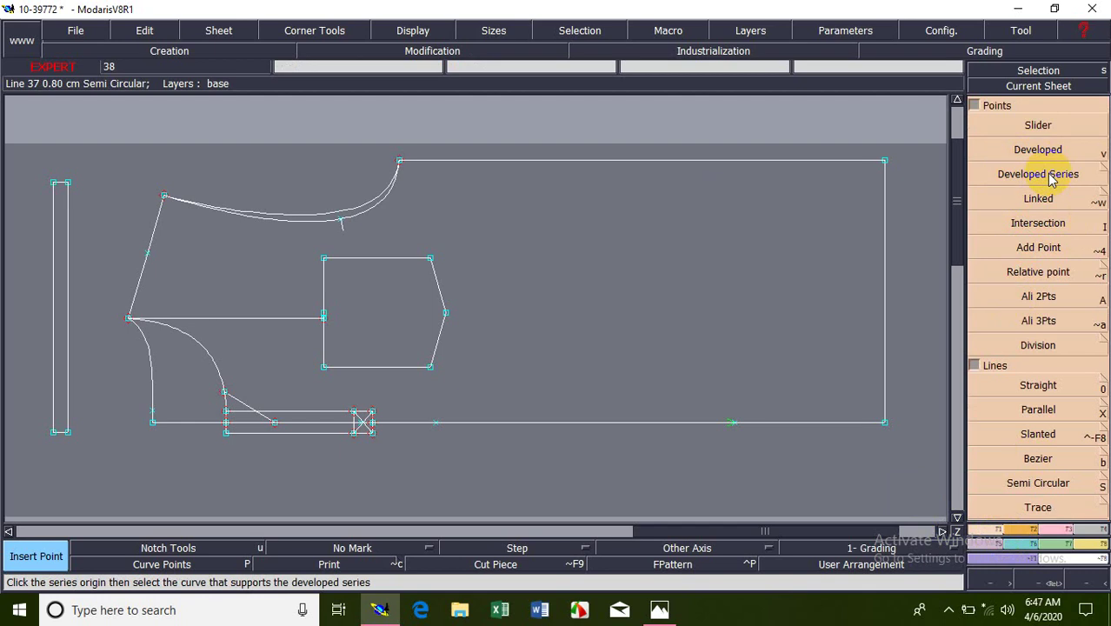
left_click(1037, 223)
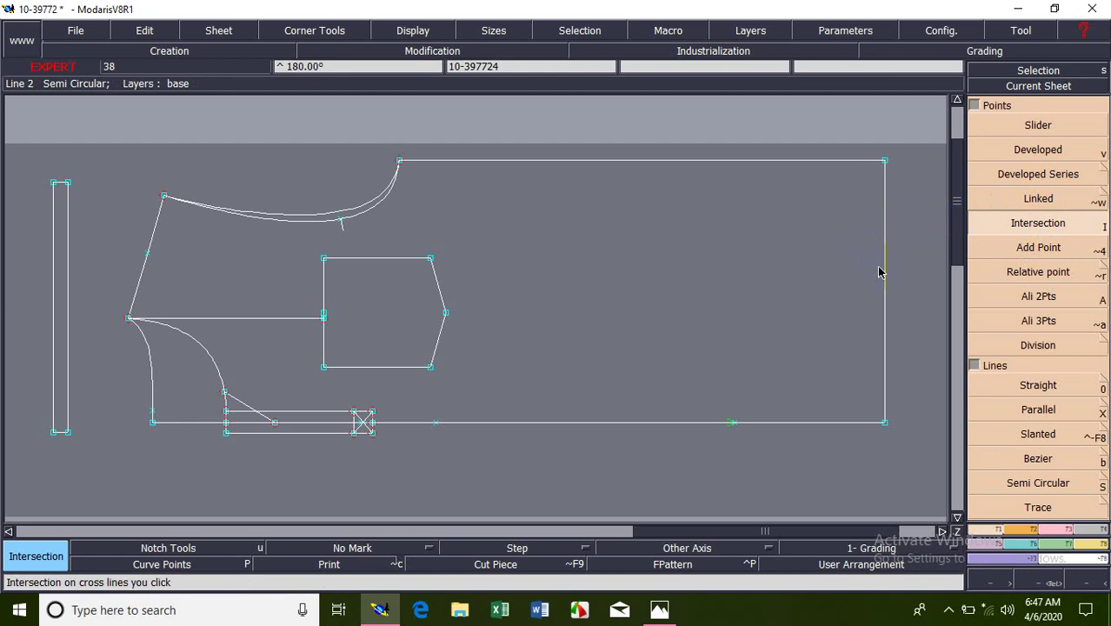
key("shift+x")
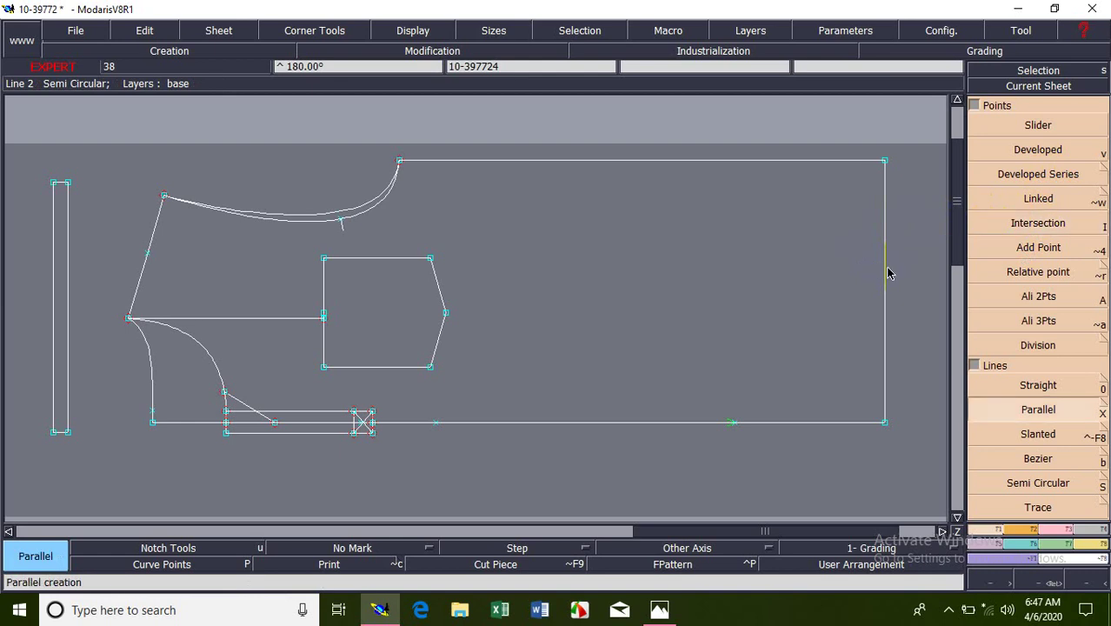
left_click(885, 274)
left_click(758, 298)
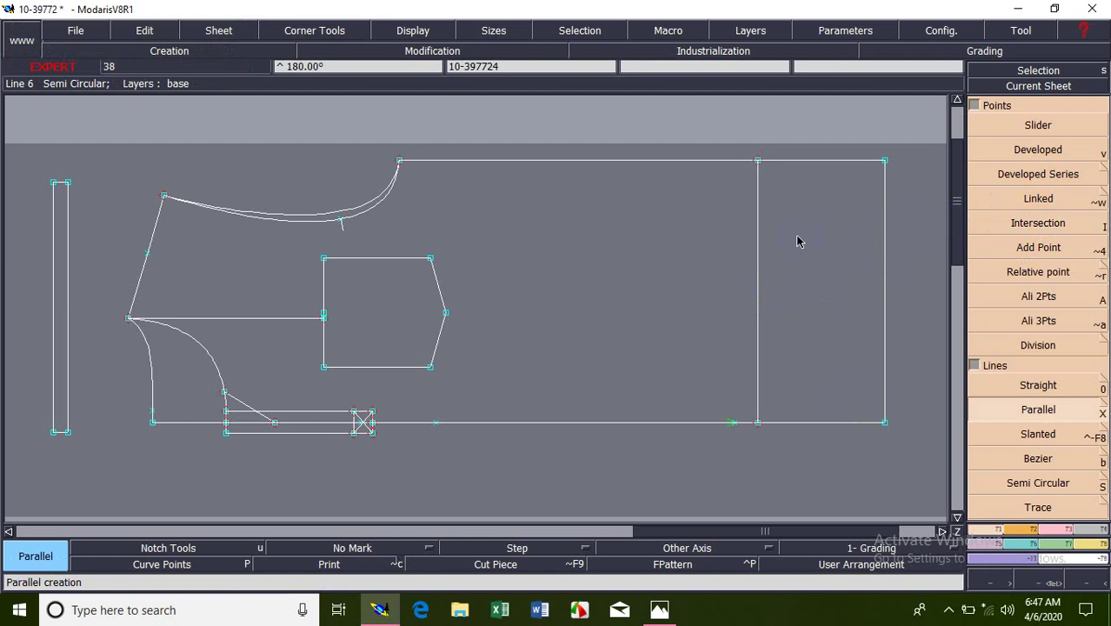
Lengthen the parallel line past the upper side line and delete the point where they cross.
key("l")
left_click(757, 214)
left_click(766, 157)
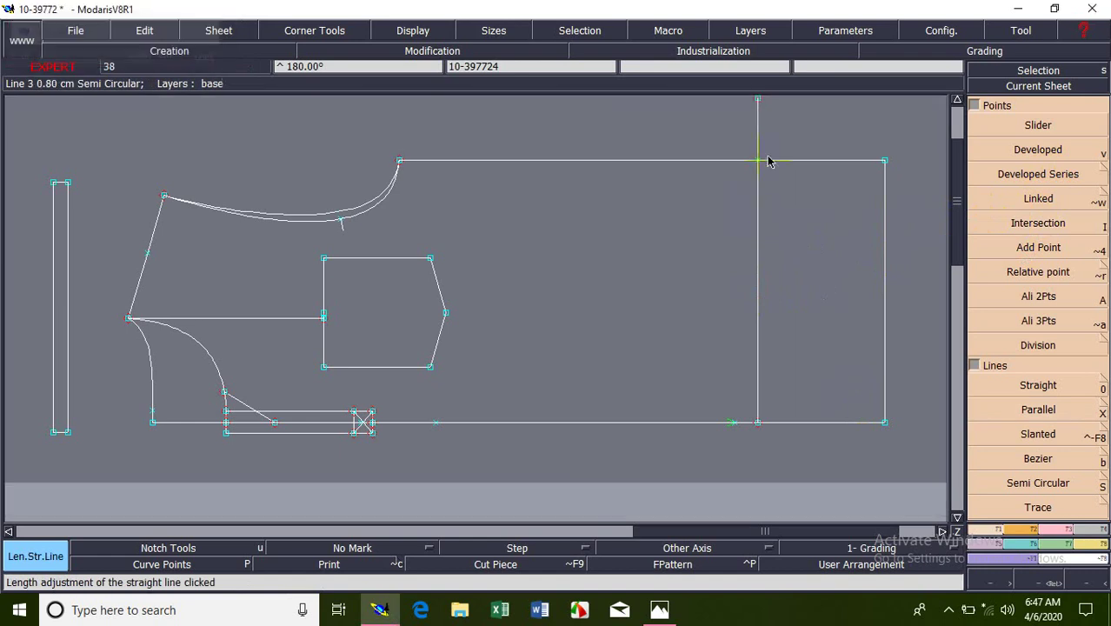
key("Delete")
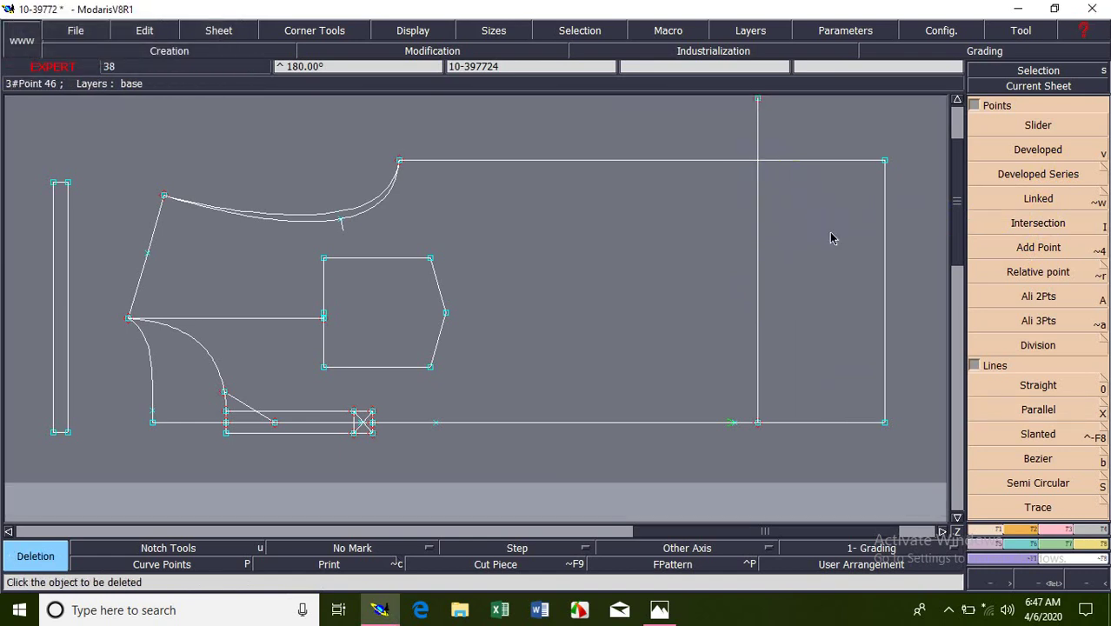
key("Home")
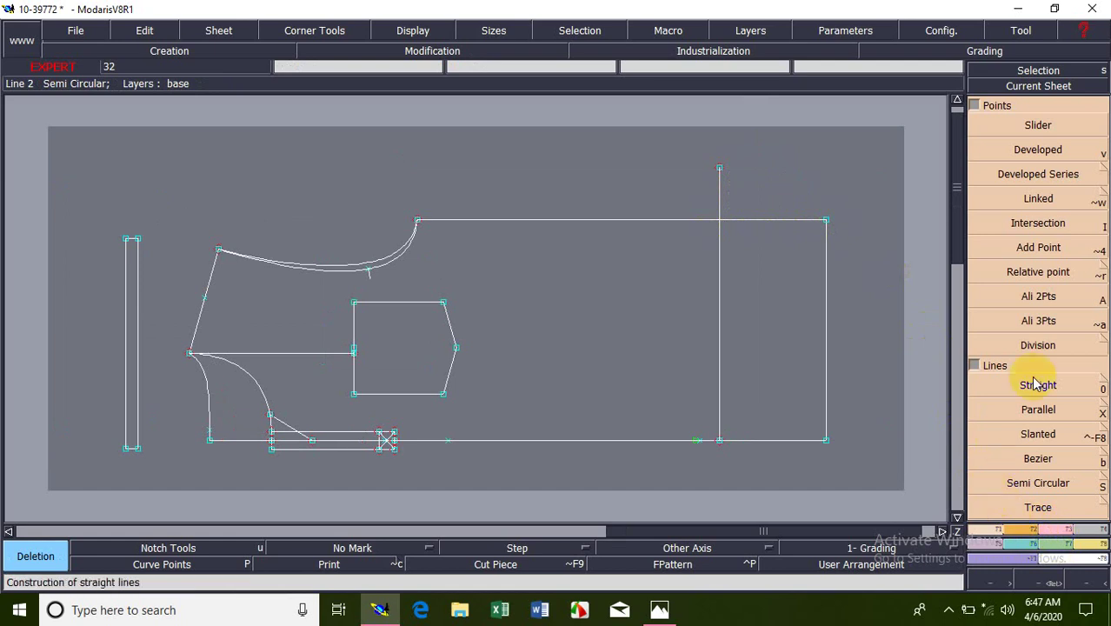
Create an intersection point where the lengthened line crosses the upper side line.
left_click(1035, 226)
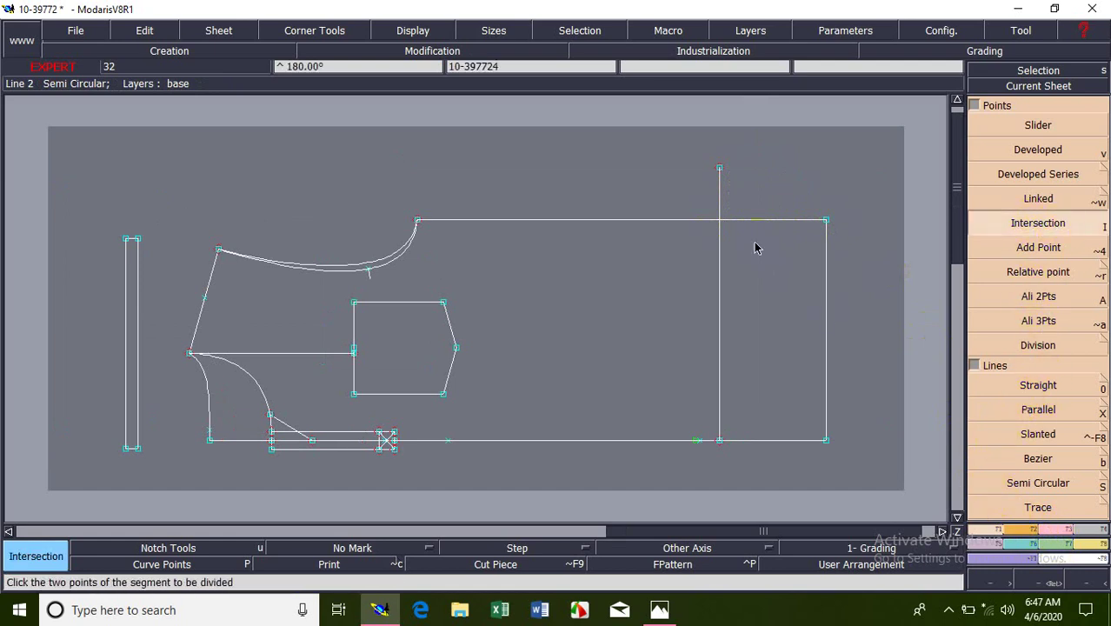
left_click(1013, 228)
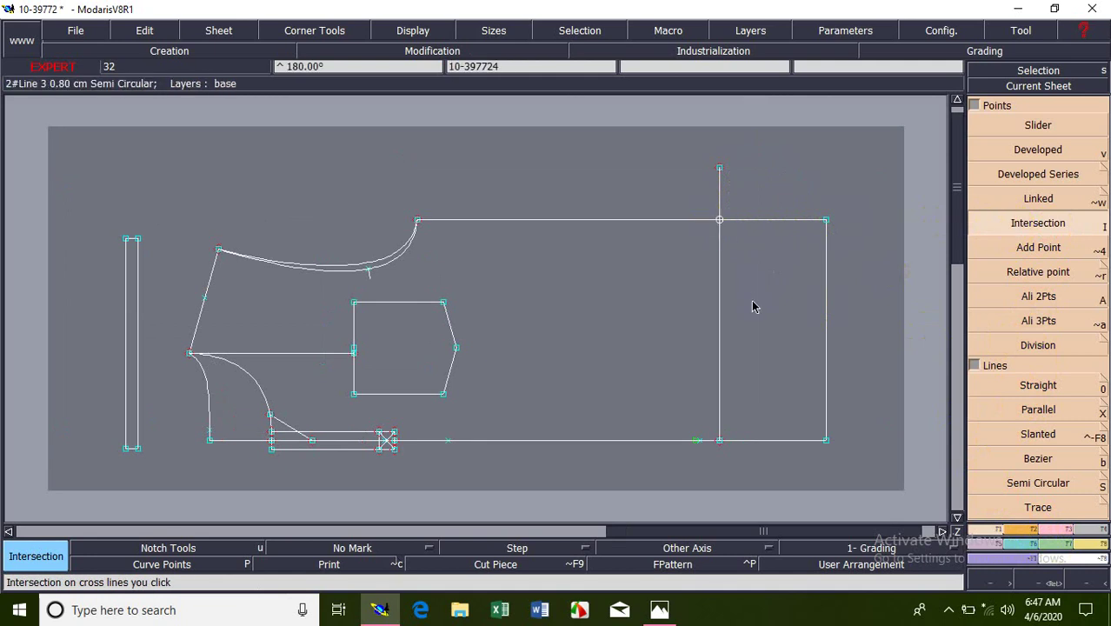
left_click(719, 220)
Insert the intersection point into its curves and delete the cross line's end point above the side line.
left_click(1060, 529)
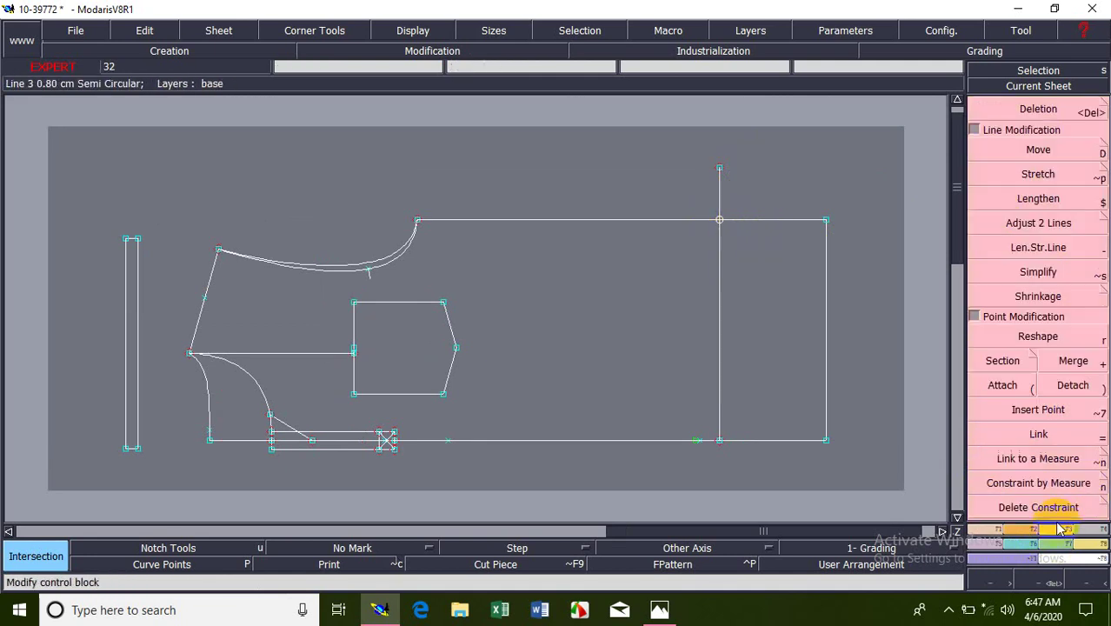
left_click(1036, 410)
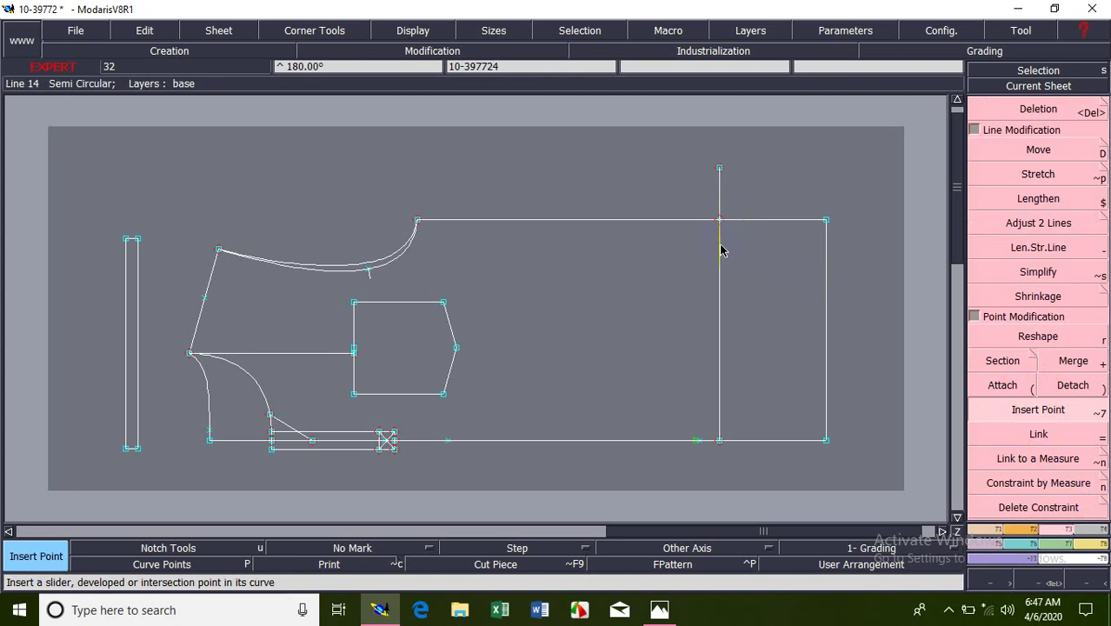
left_click(1037, 109)
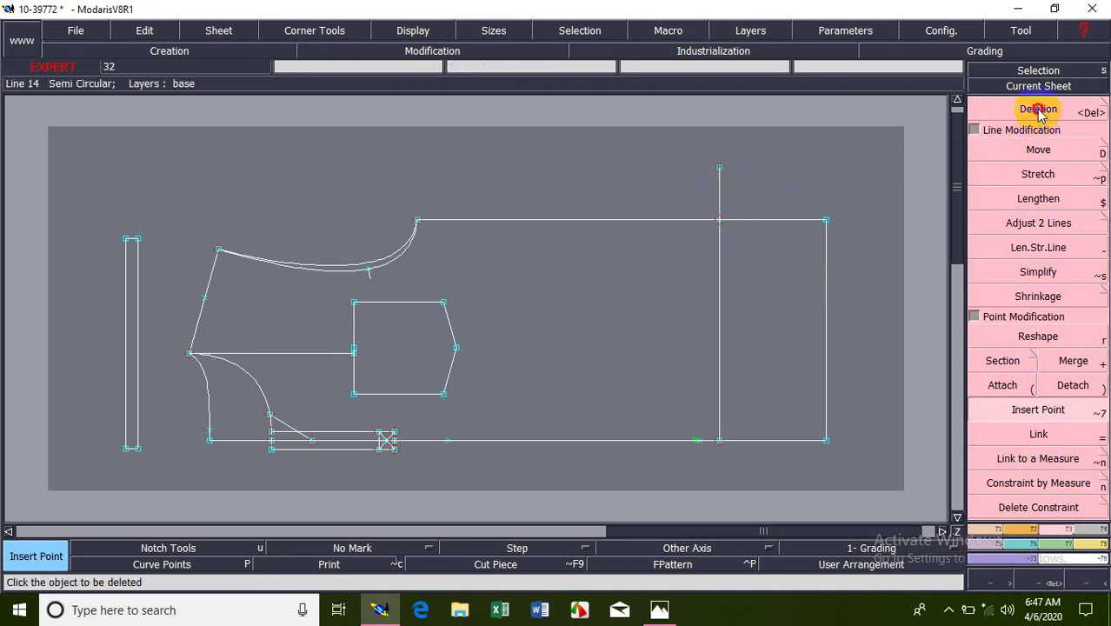
left_click(718, 171)
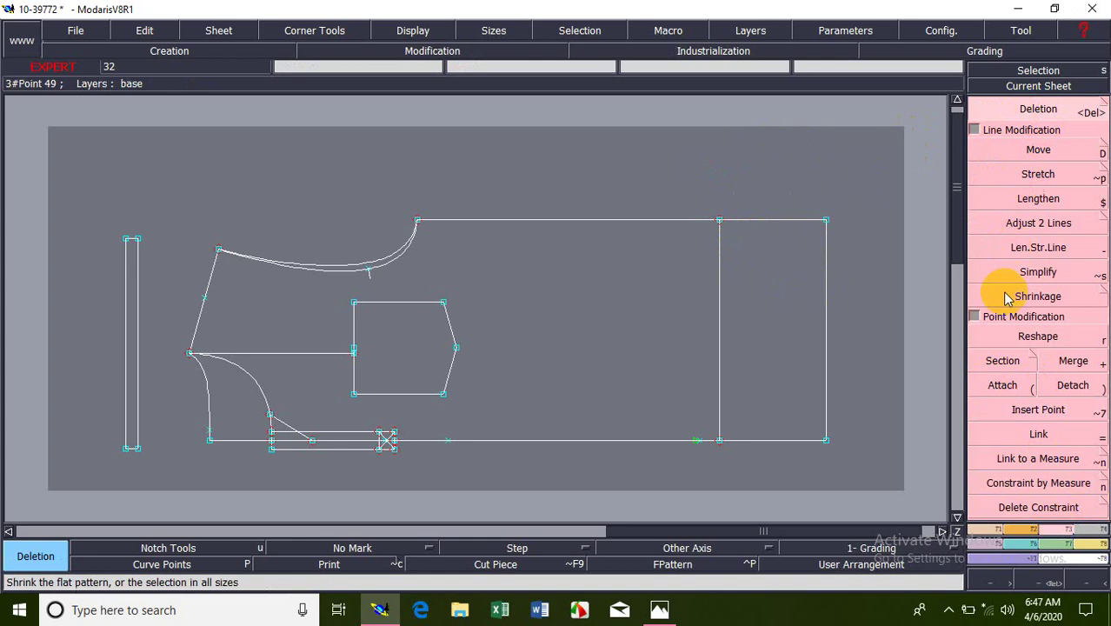
Reshape the inserted intersection point slightly outward from the side line, and undo the reshape.
left_click(1050, 337)
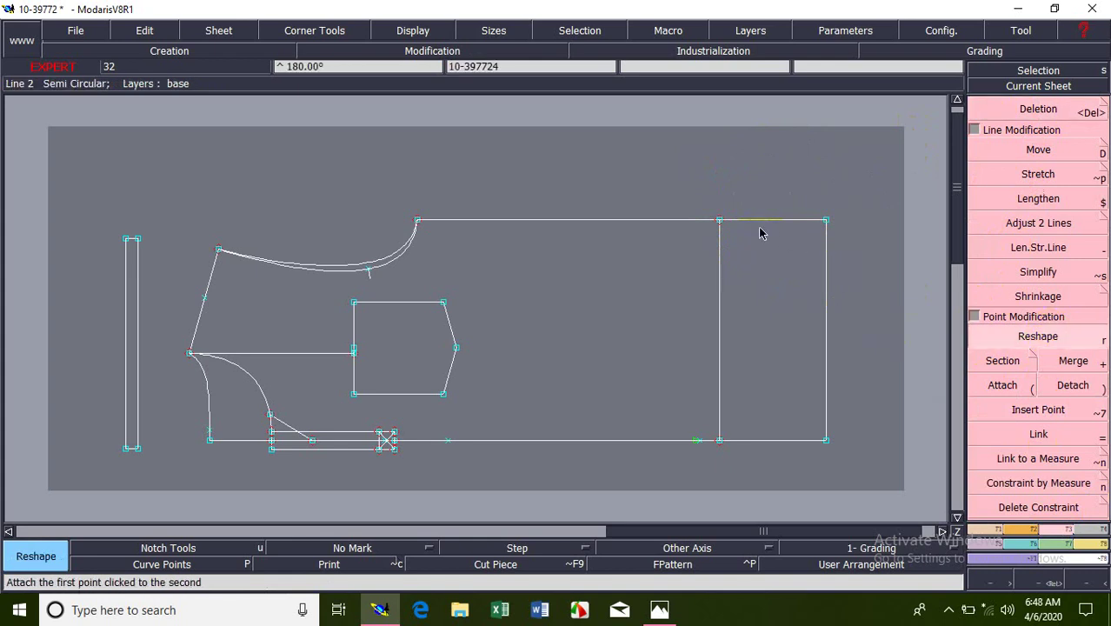
left_click_drag(721, 224, 720, 205)
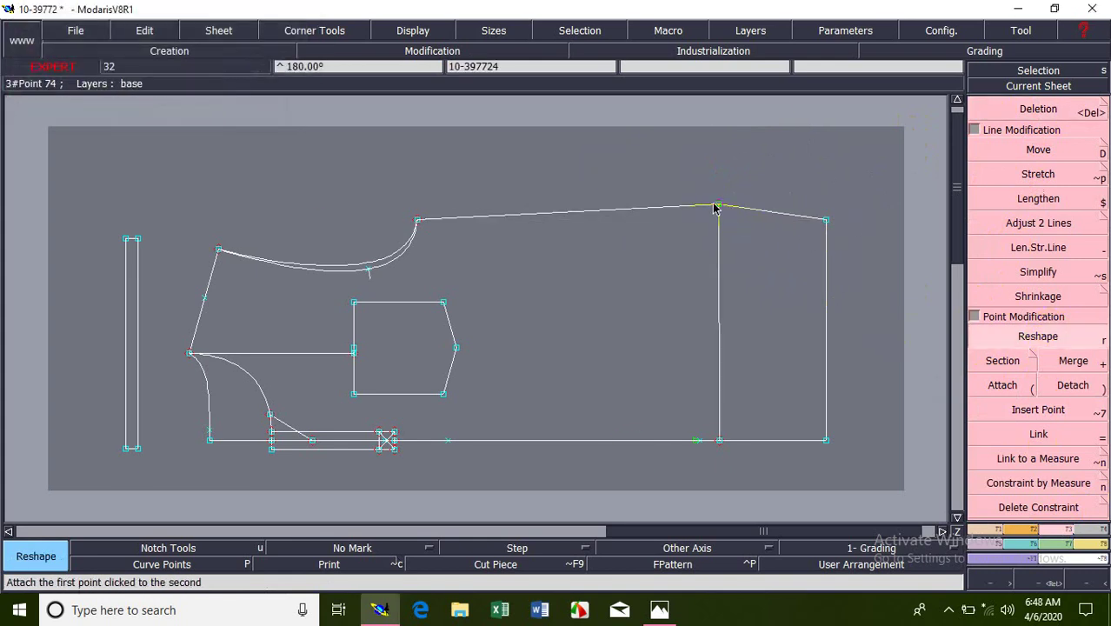
key("ctrl+z")
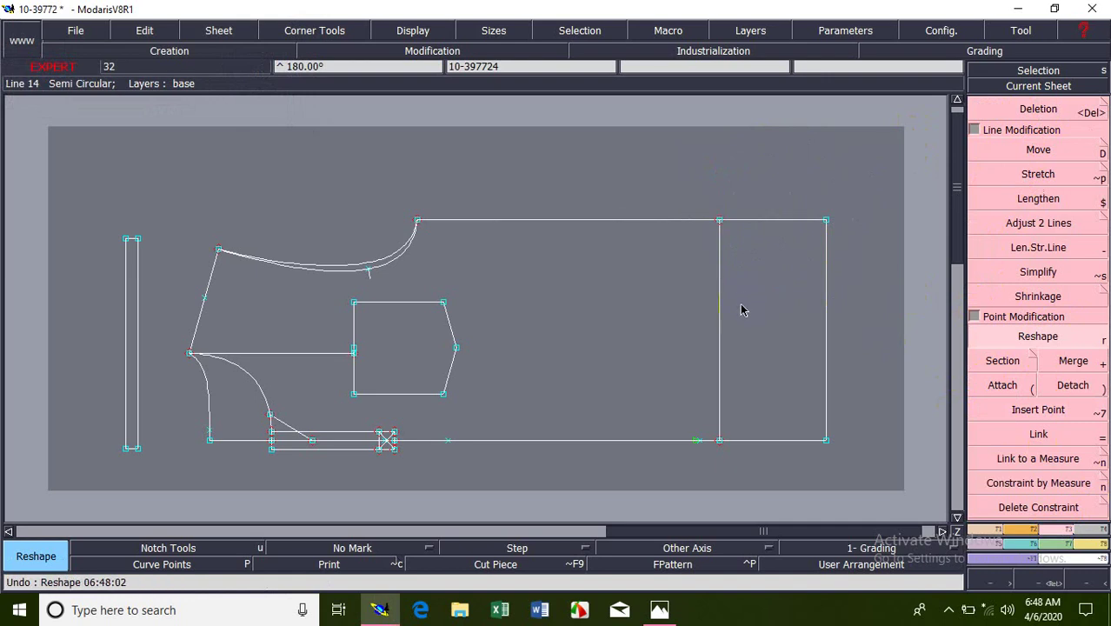
Delete the line running parallel to the hem between the two long edges.
key("Delete")
left_click(720, 304)
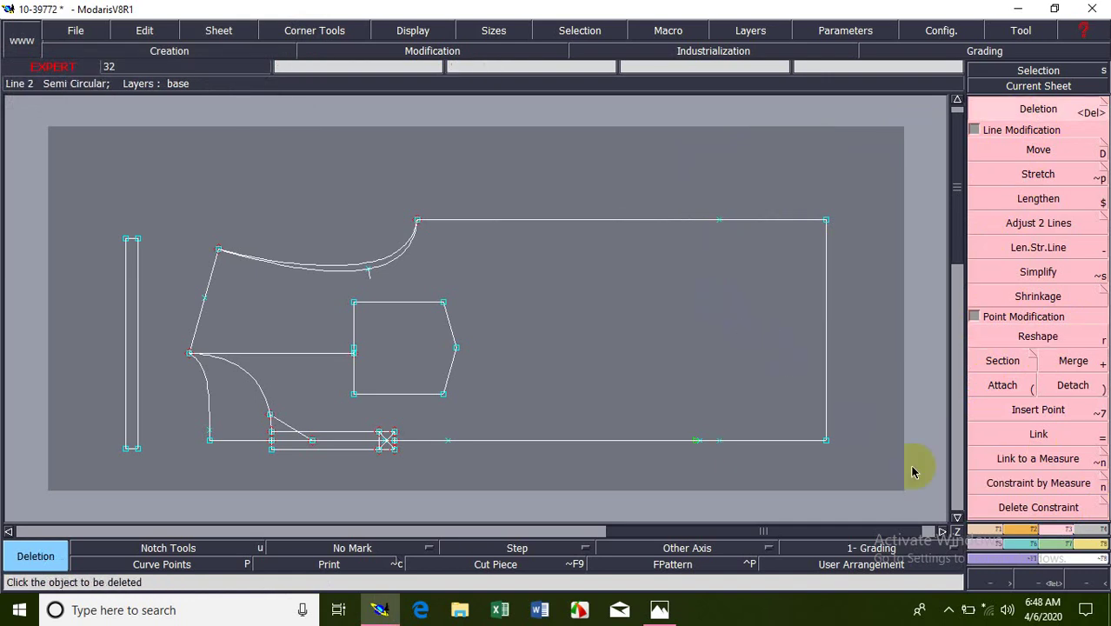
Add a point on the upper side line between the armhole corner and the intersection mark, and display the curve points.
left_click(982, 531)
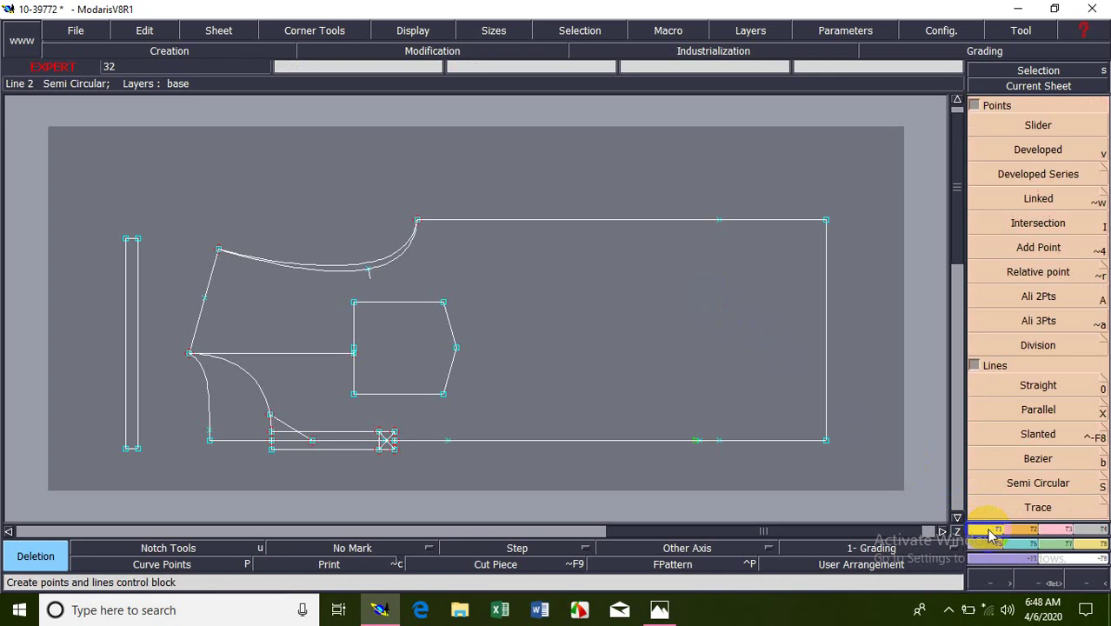
left_click(1049, 249)
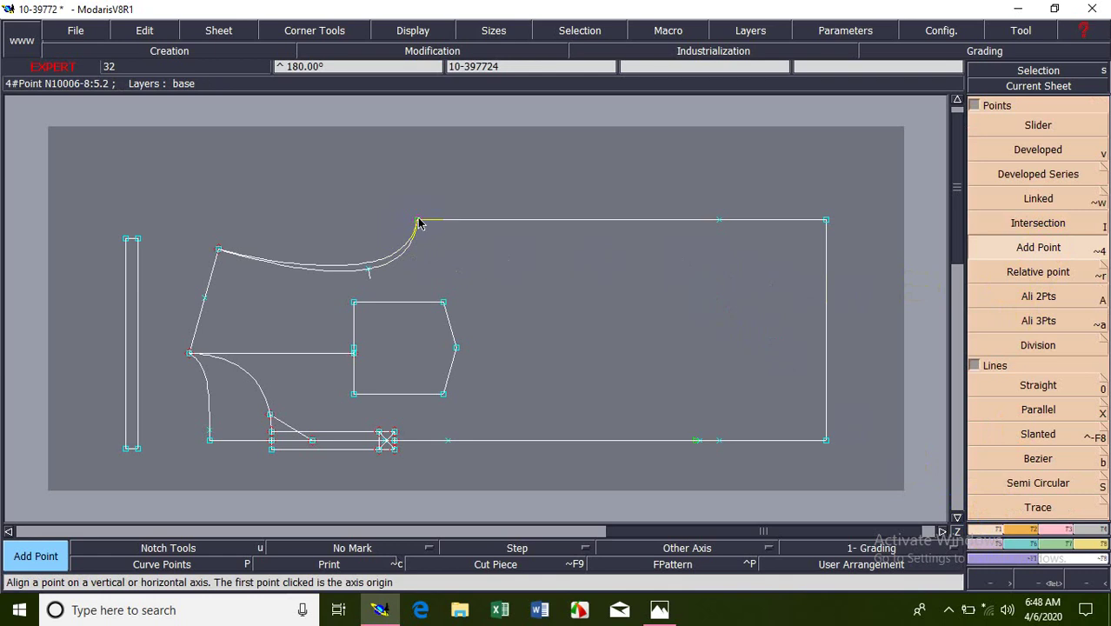
left_click(718, 221)
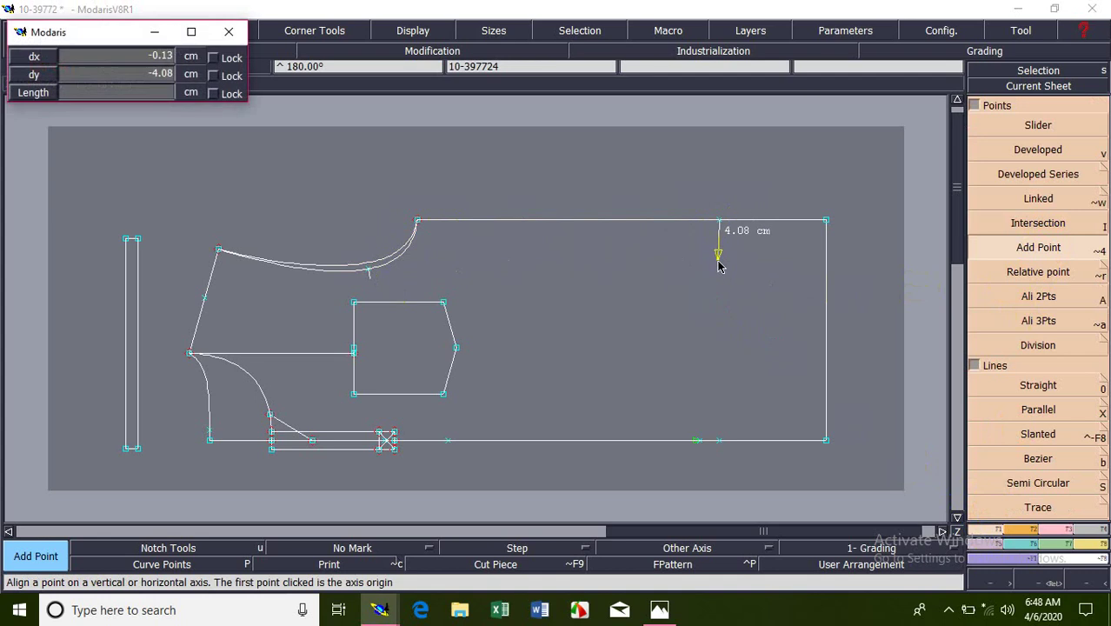
left_click(586, 223)
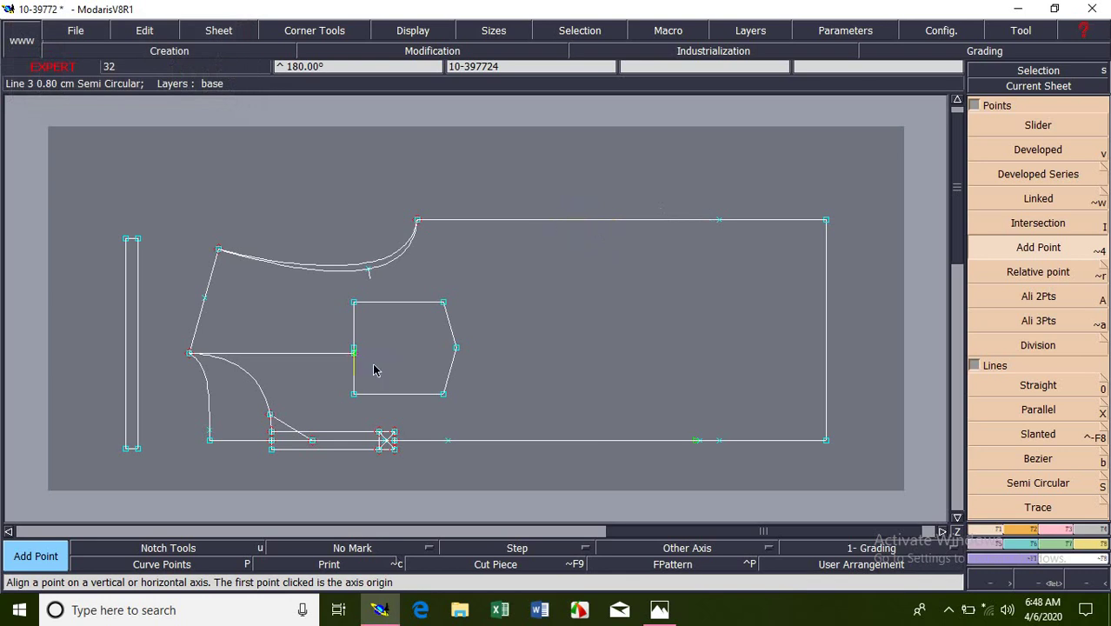
left_click(218, 560)
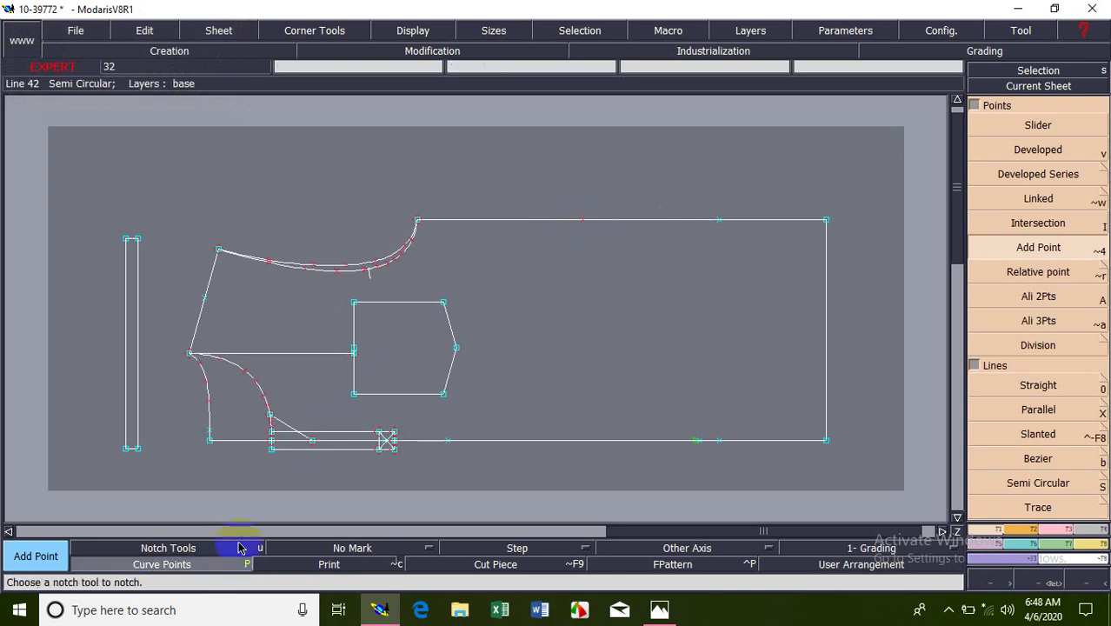
left_click(583, 219)
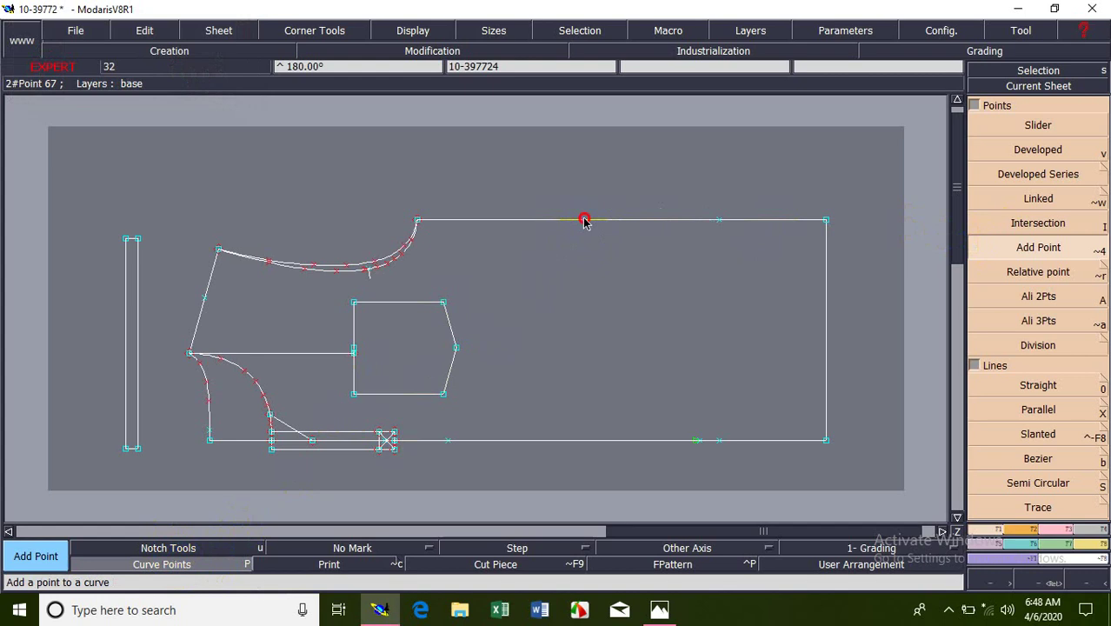
Add points on the lower long edge, the hem and the side line near the hem, undo the last addition, and hide the curve points.
left_click(558, 440)
left_click(558, 441)
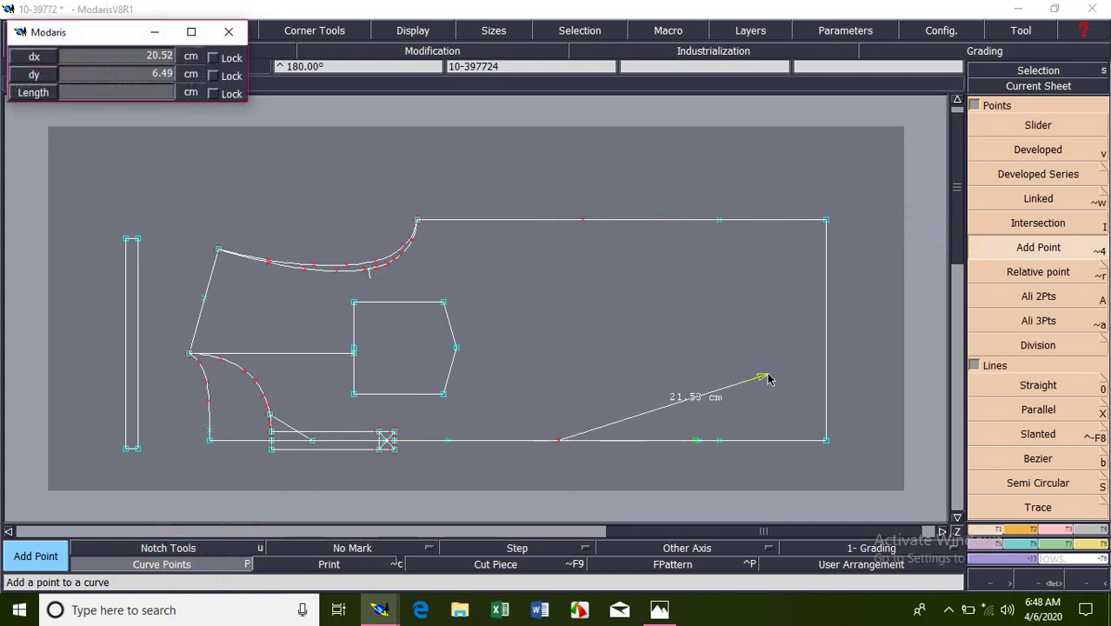
left_click(837, 362)
left_click(830, 364)
left_click(781, 222)
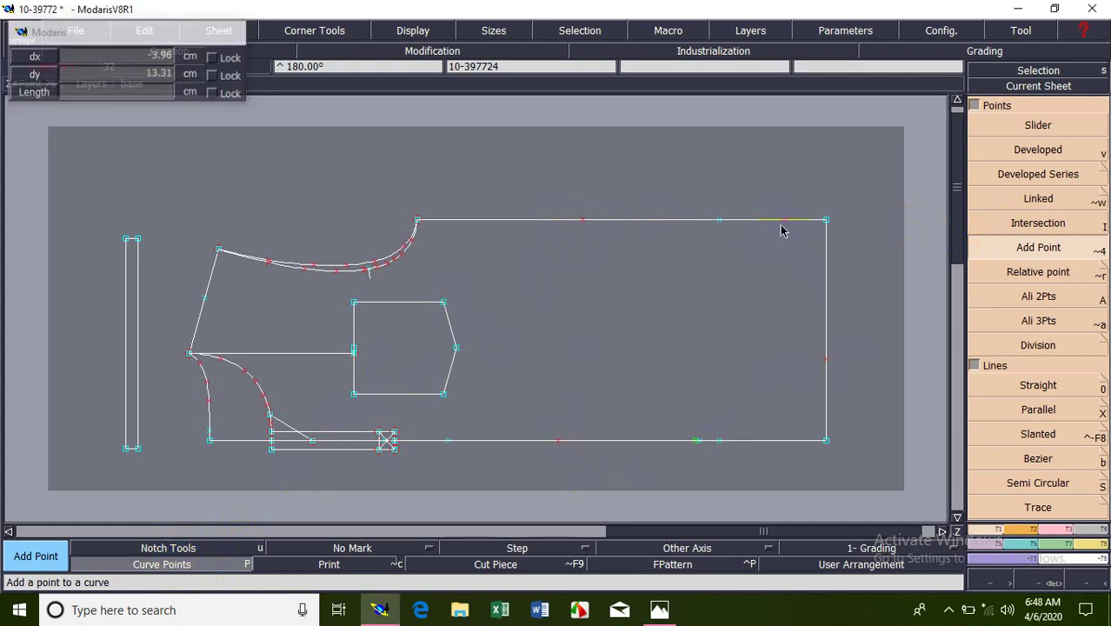
left_click(783, 224)
left_click(653, 447)
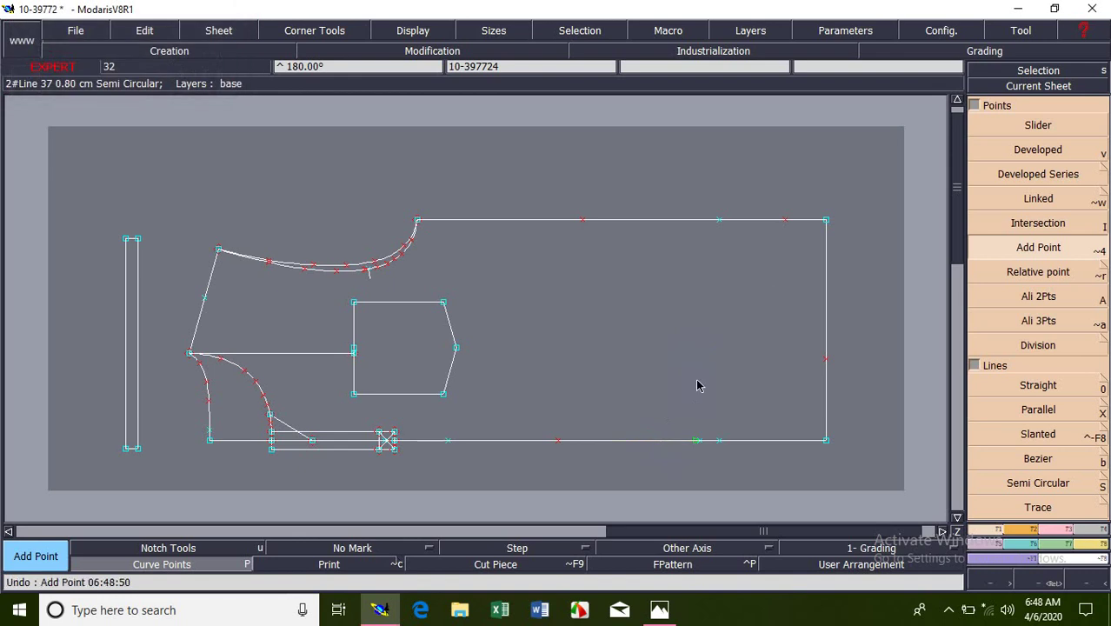
left_click(144, 565)
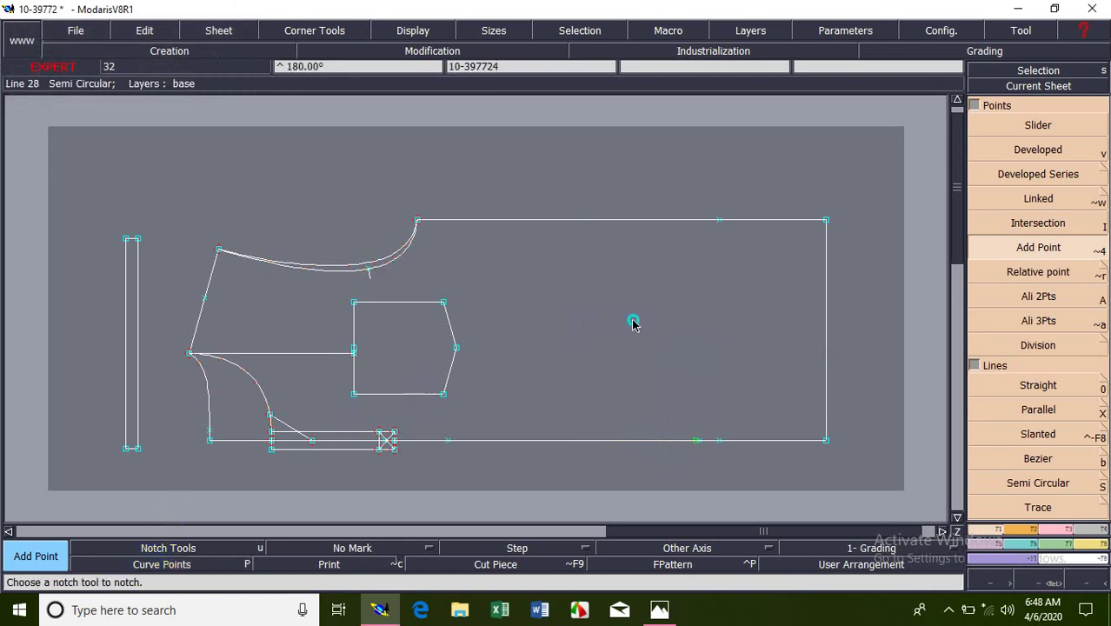
Measure the length of the horizontal line from the neck-shoulder corner to the pocket, and undo the measurement.
left_click(1034, 272)
key("Return")
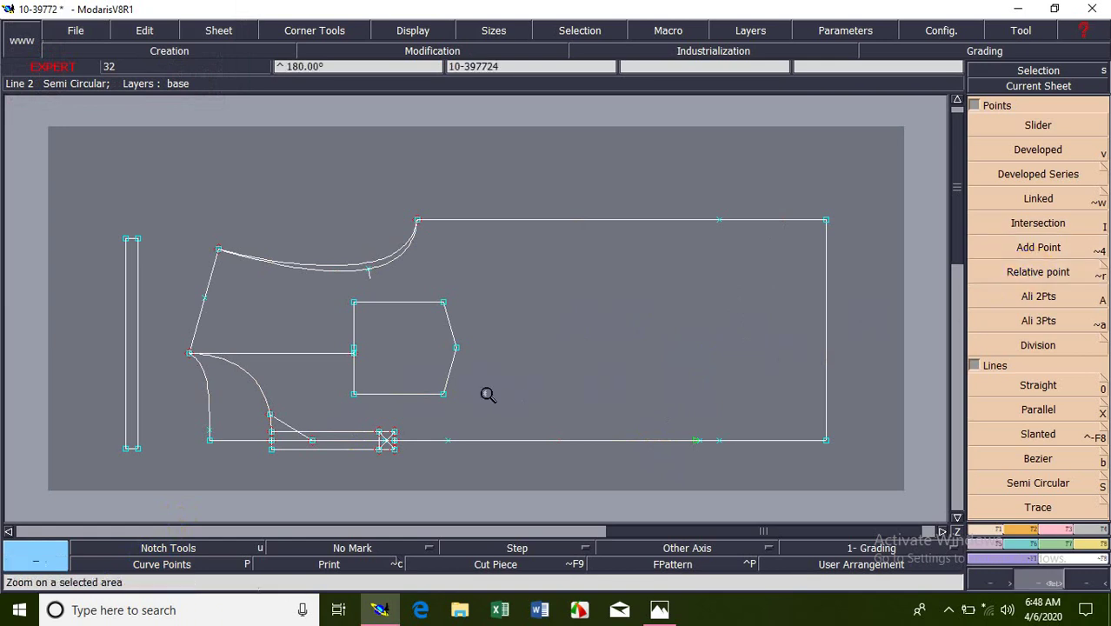
left_click_drag(111, 217, 563, 488)
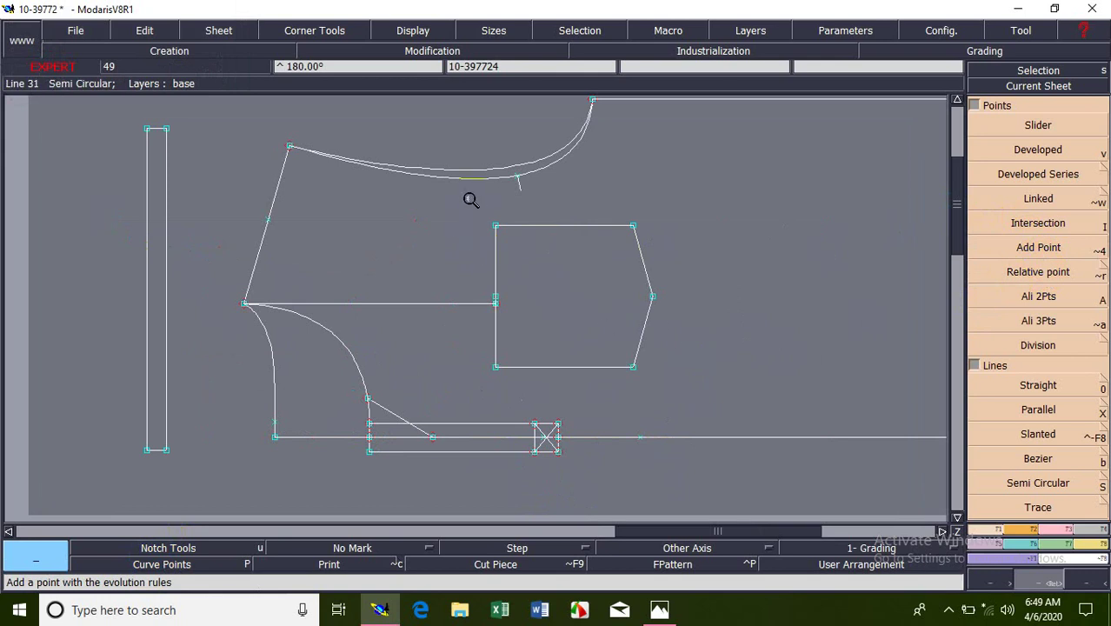
right_click(755, 418)
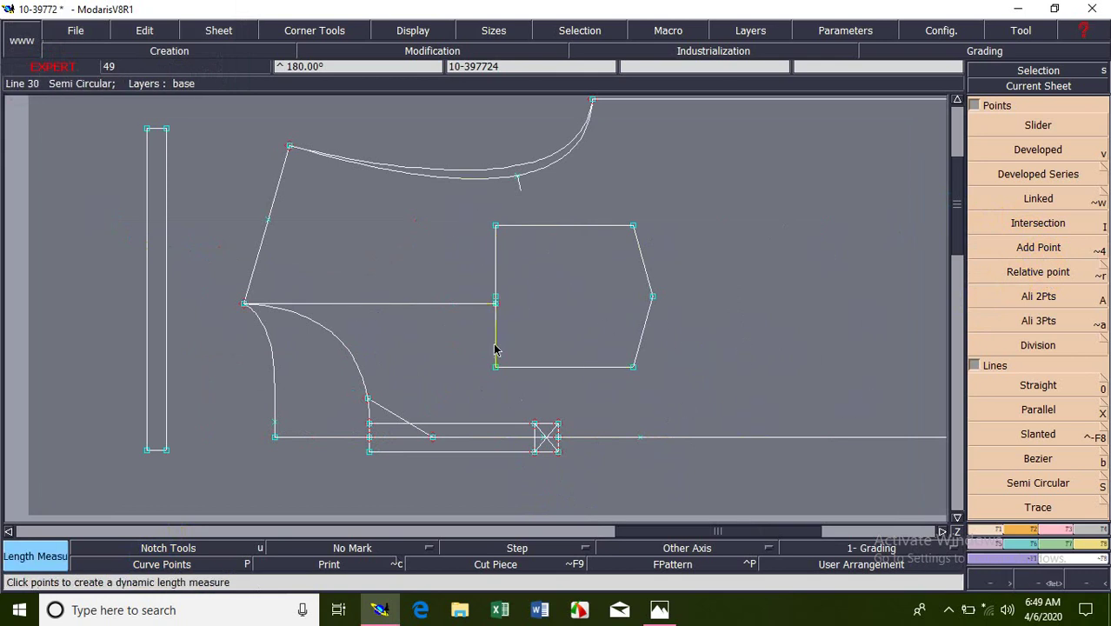
left_click(425, 308)
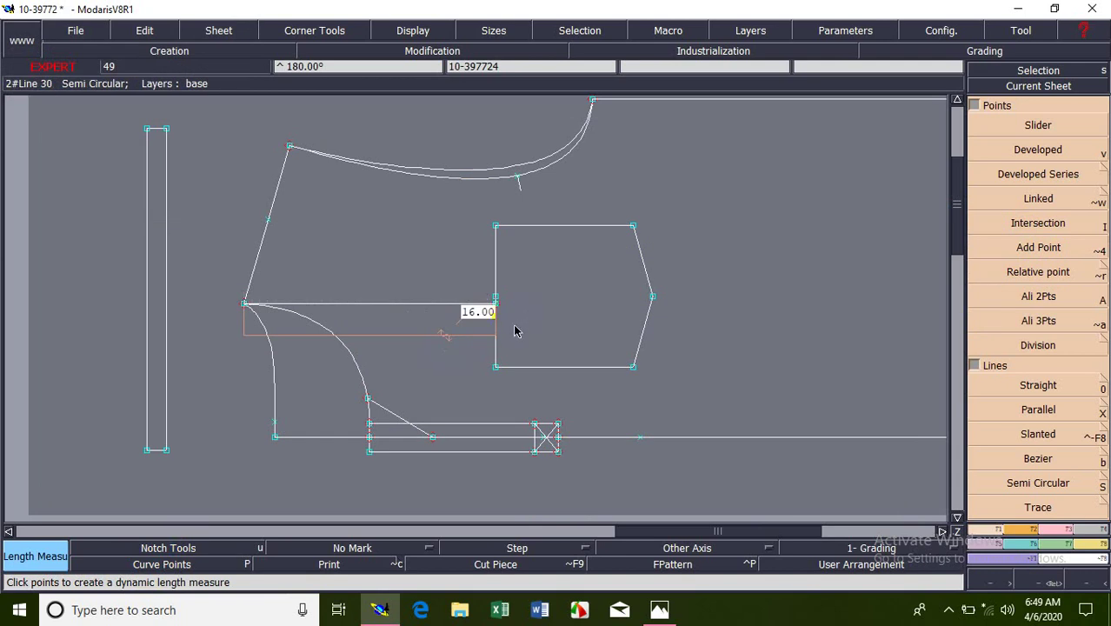
key("ctrl+z")
Create a relative point from the neck-shoulder corner with dx 18 cm and dy 0, inside the pocket outline.
left_click(999, 287)
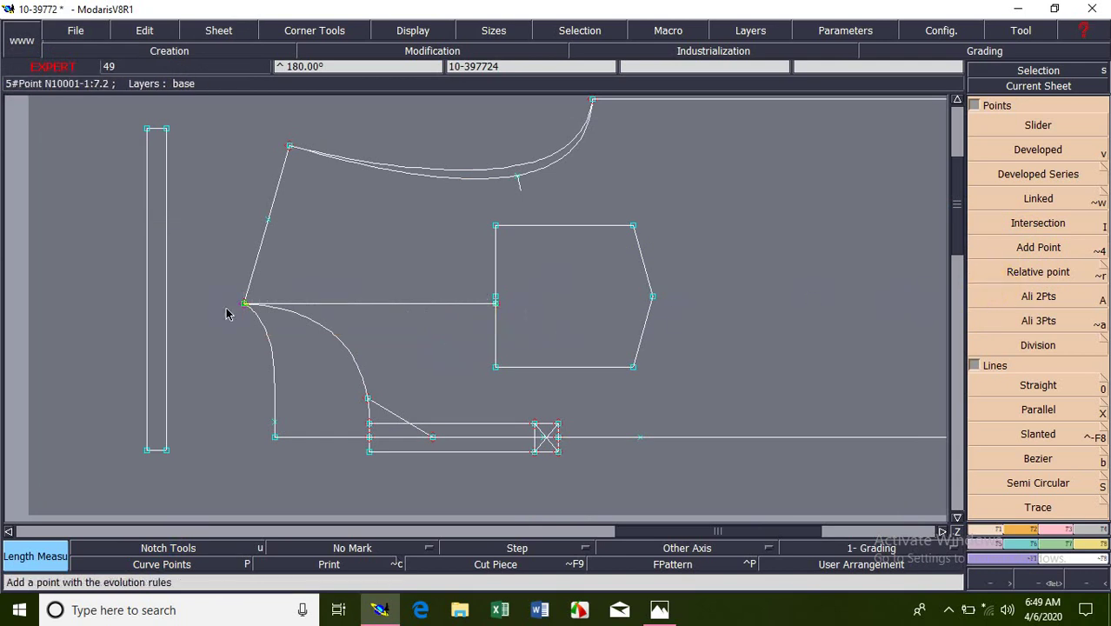
left_click(1008, 276)
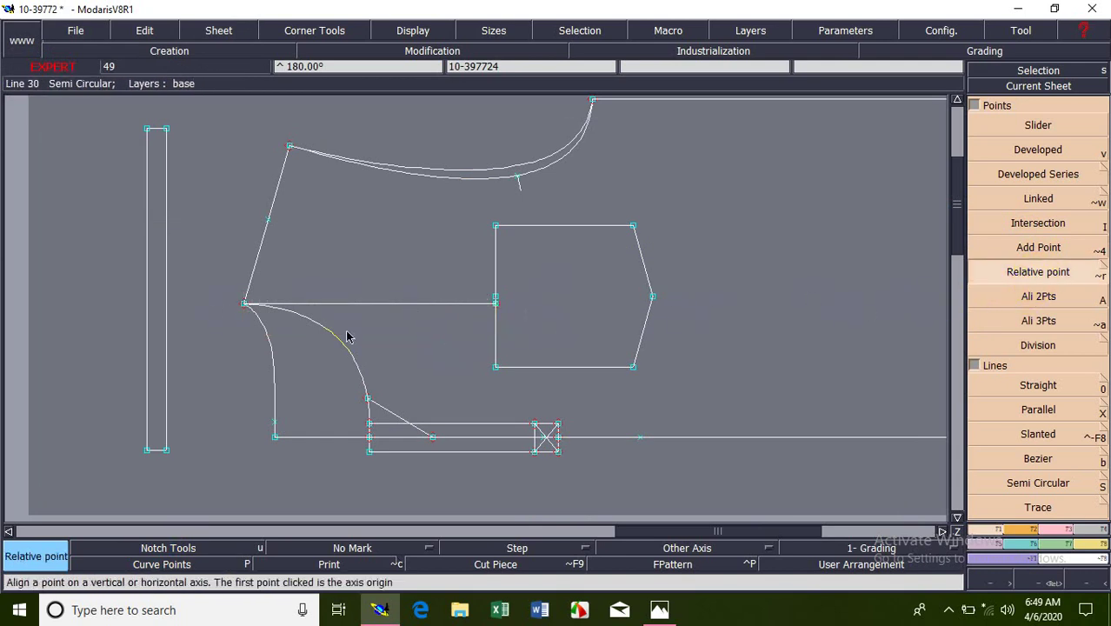
left_click(245, 304)
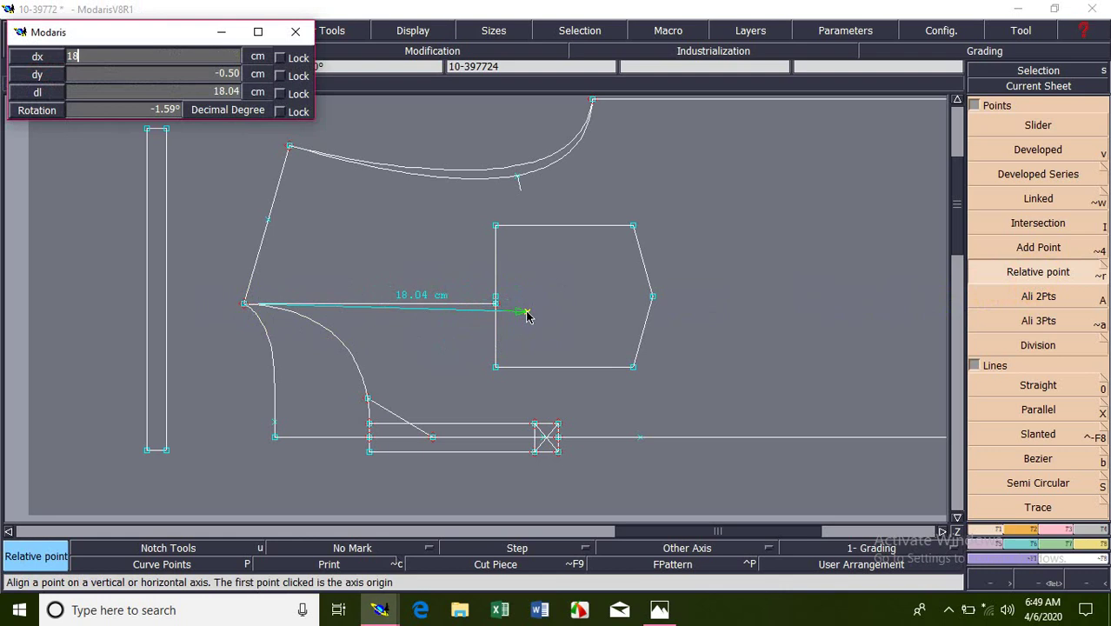
key("Tab")
type("0")
key("Return")
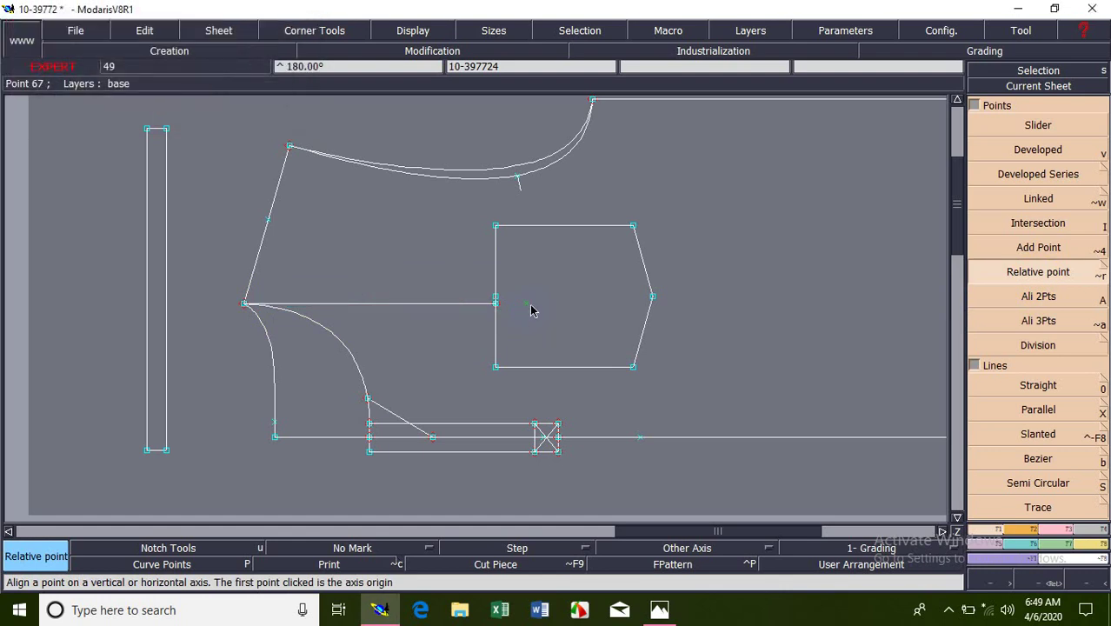
Draw two vertical straight lines from the relative point inside the pocket, one above the pocket and one below it.
key("0")
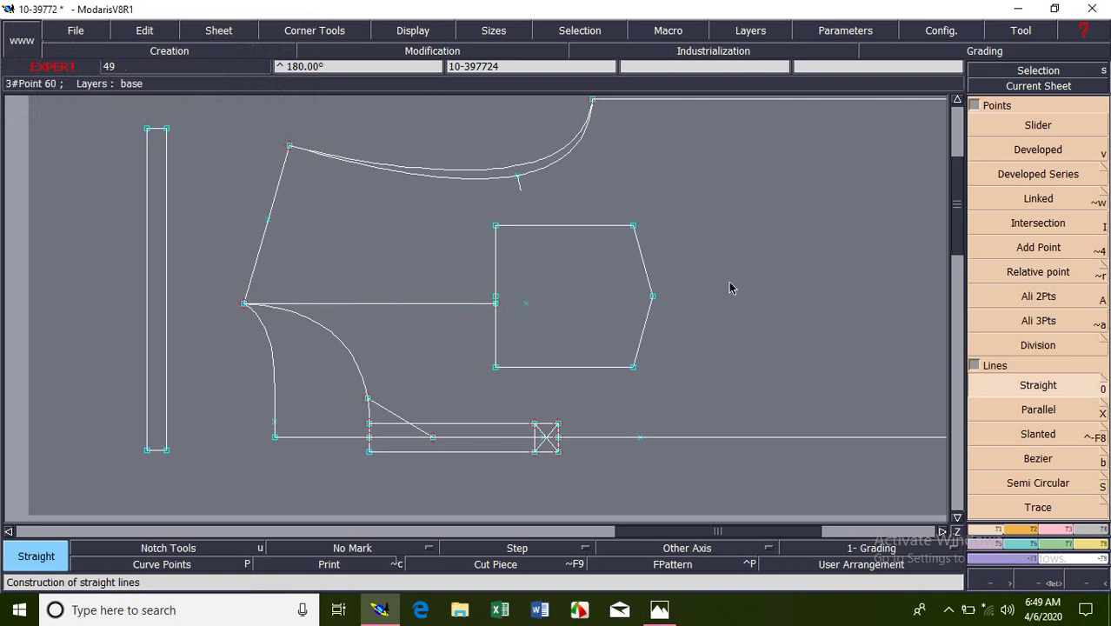
left_click(525, 303)
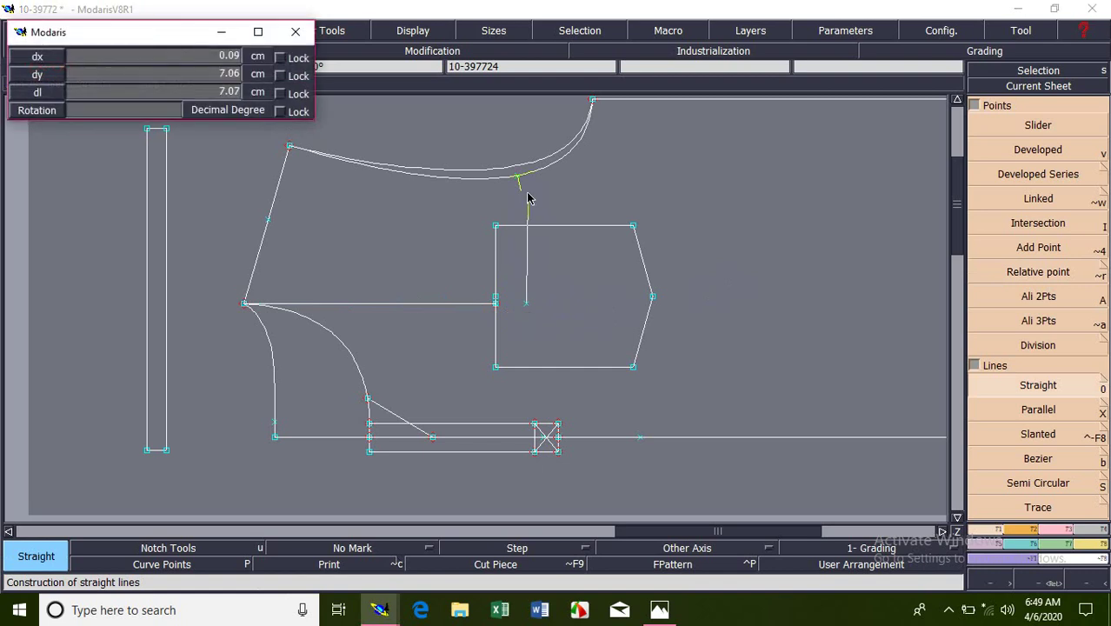
left_click(527, 192)
left_click(528, 309)
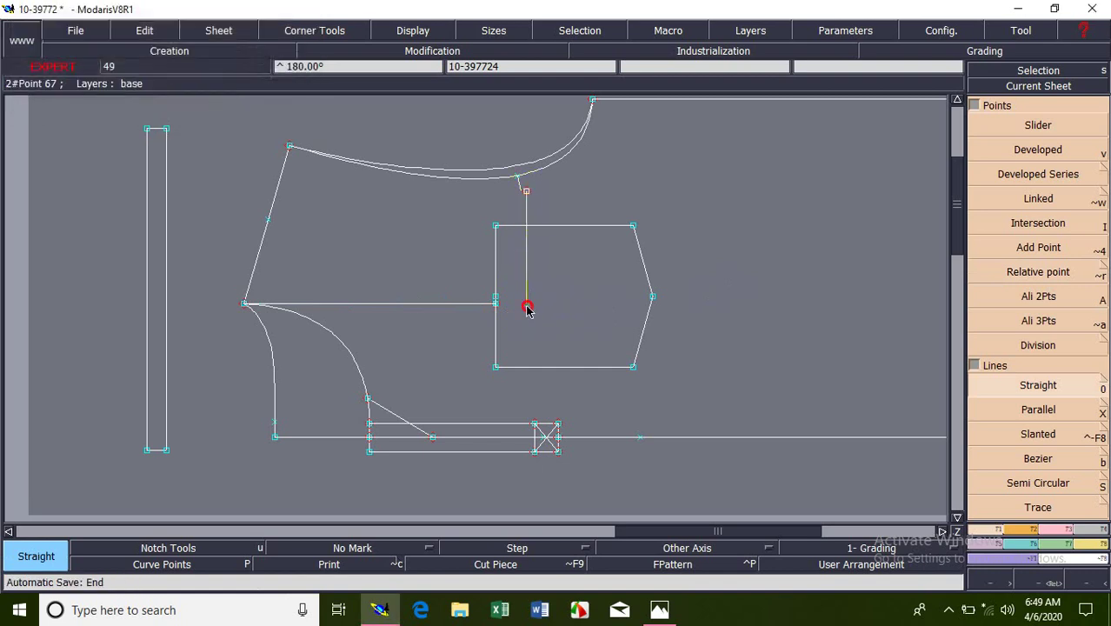
left_click(526, 397)
Undo the two vertical lines and the relative point inside the pocket.
key("shift+a")
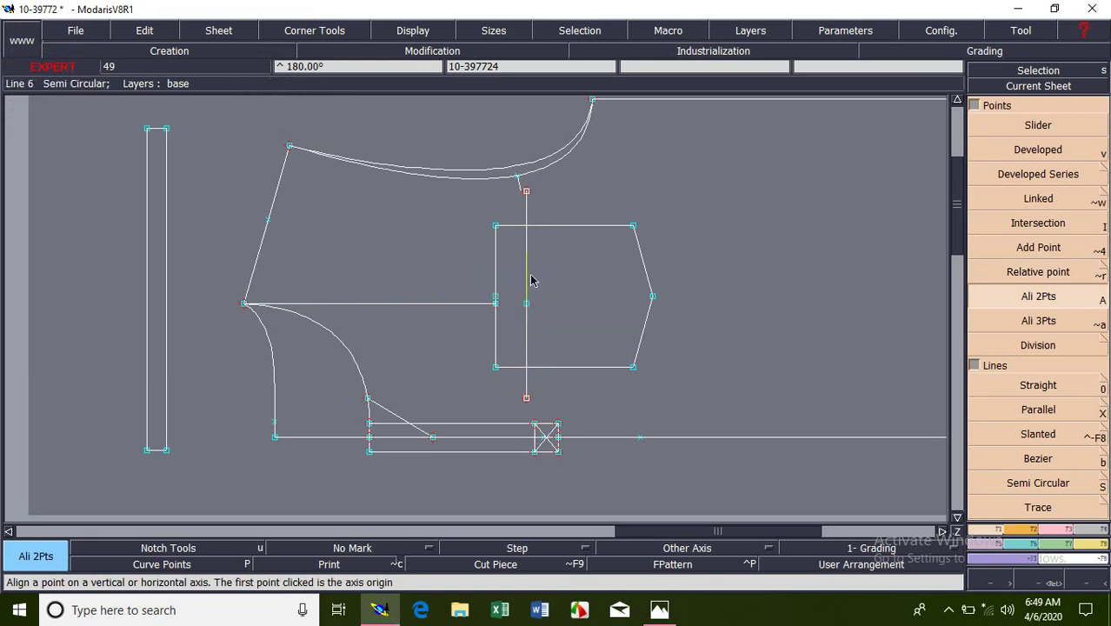
key("ctrl+z")
key("ctrl+z")
key("ctrl+z")
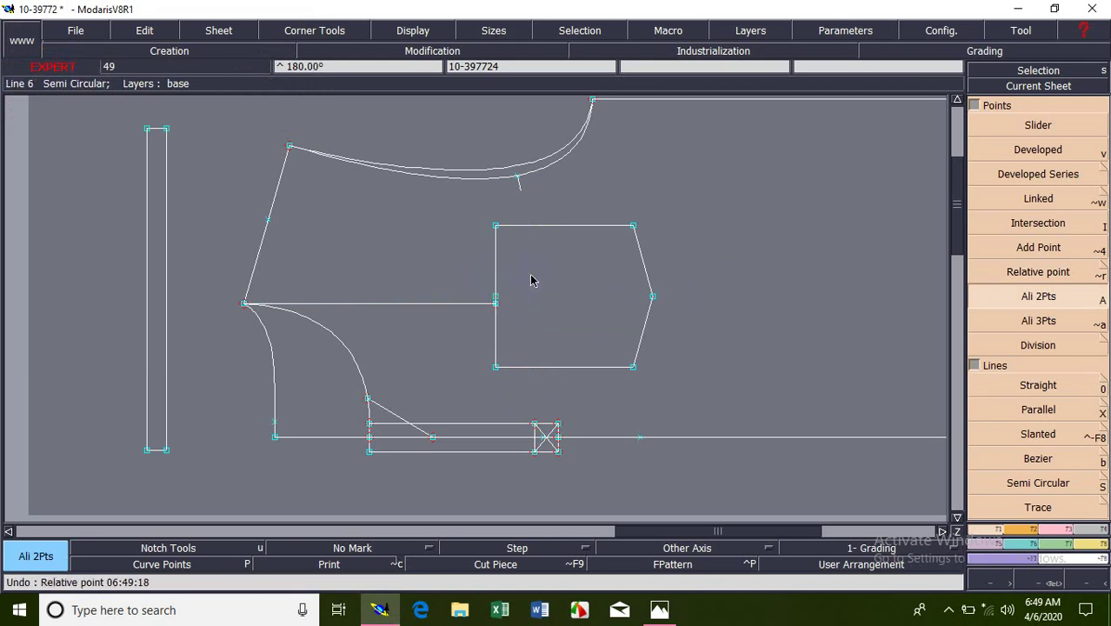
Divide the hem line between its two corner points with a division number of 2.
left_click(1048, 347)
key("Home")
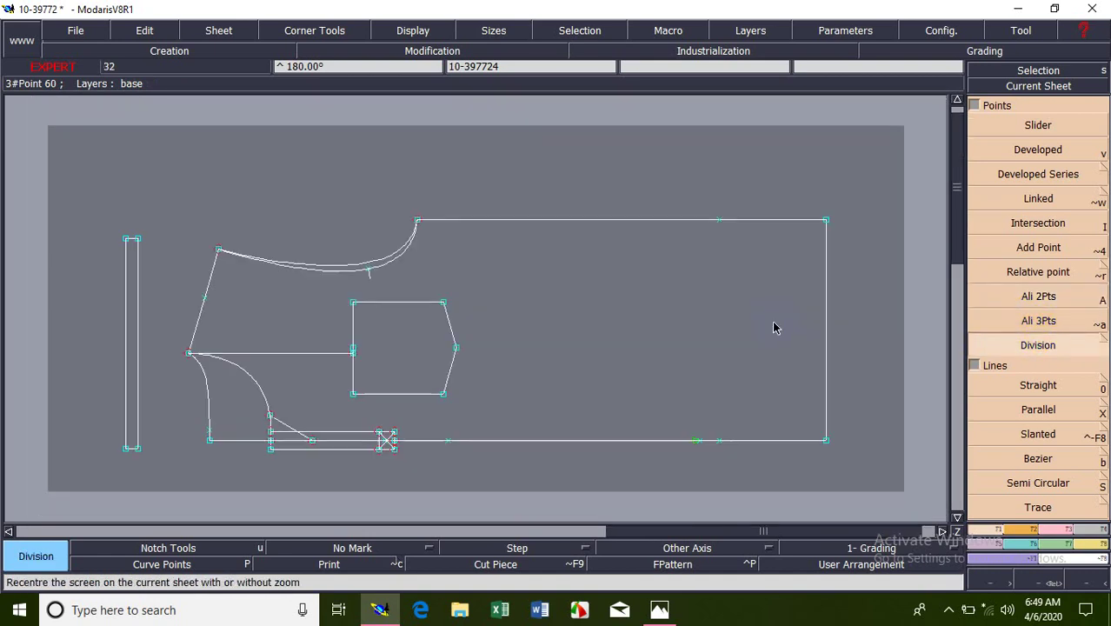
left_click(825, 220)
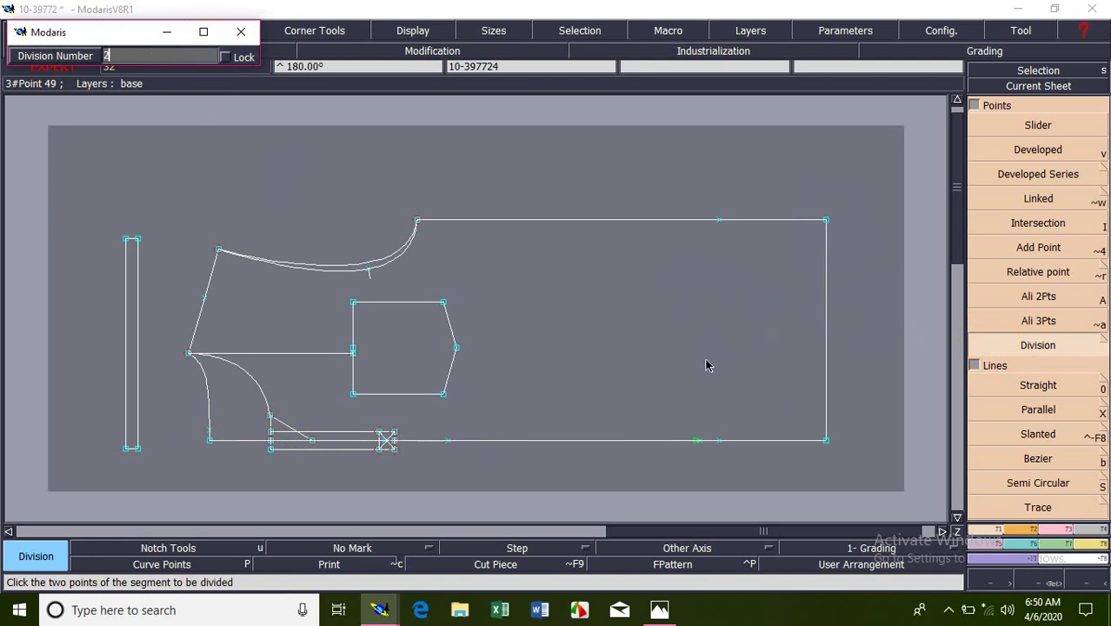
key("Return")
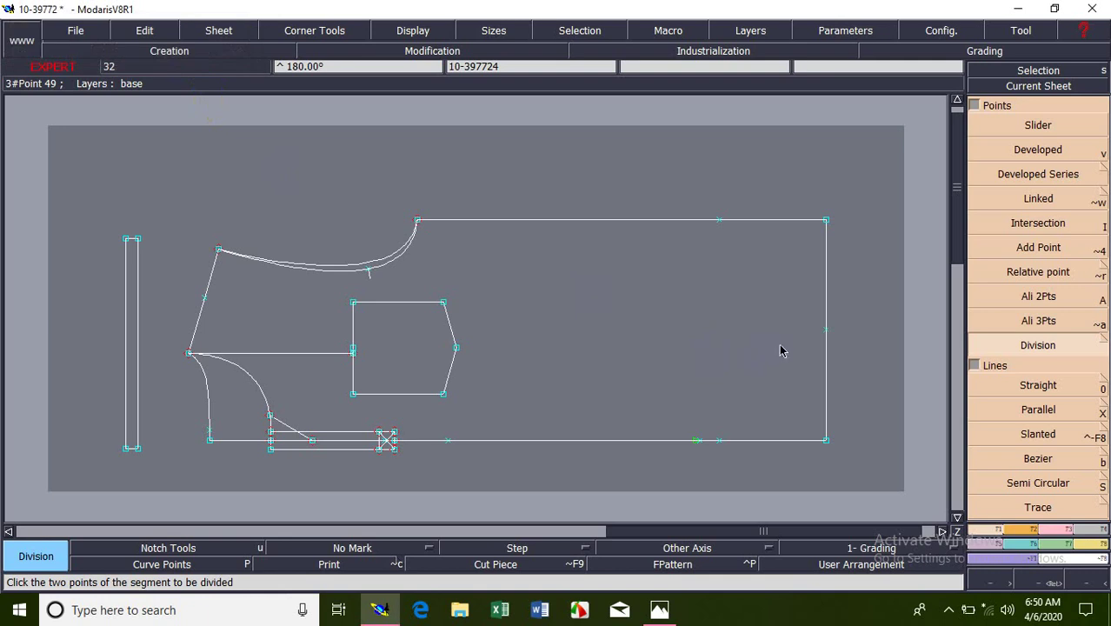
Measure both halves of the divided hem line, and undo the measurements together with the division.
key("l")
left_click(827, 329)
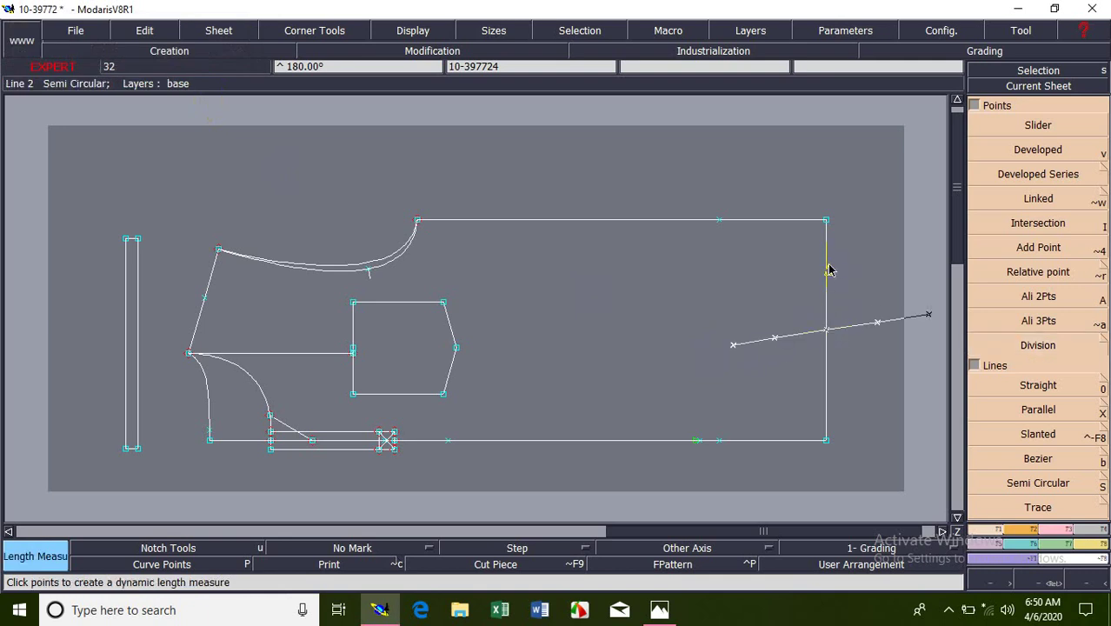
left_click(825, 222)
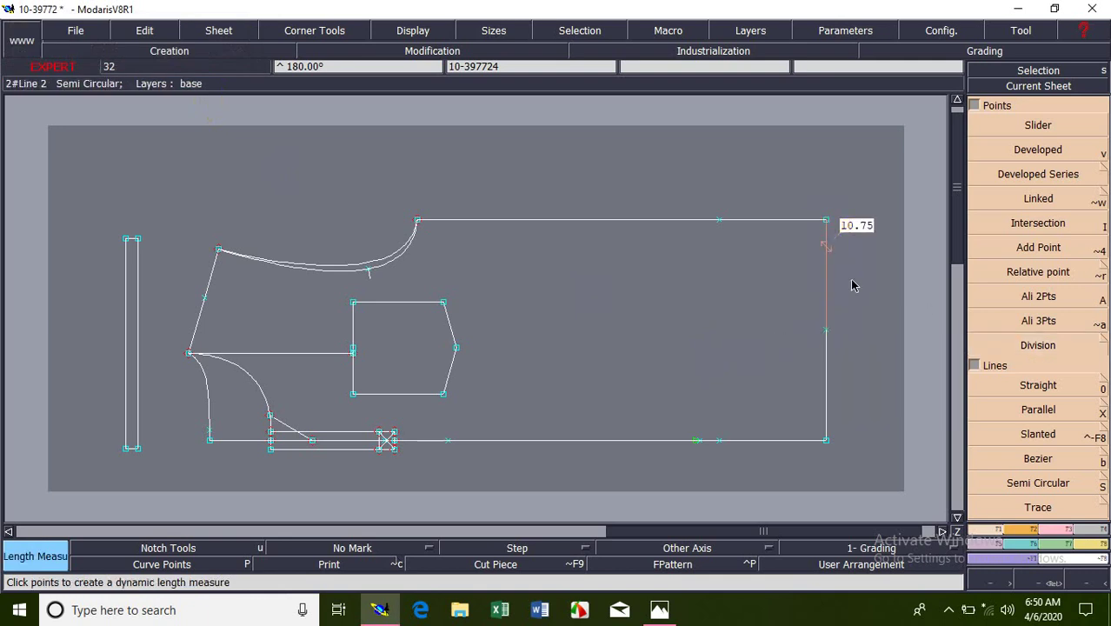
left_click(827, 331)
left_click(825, 440)
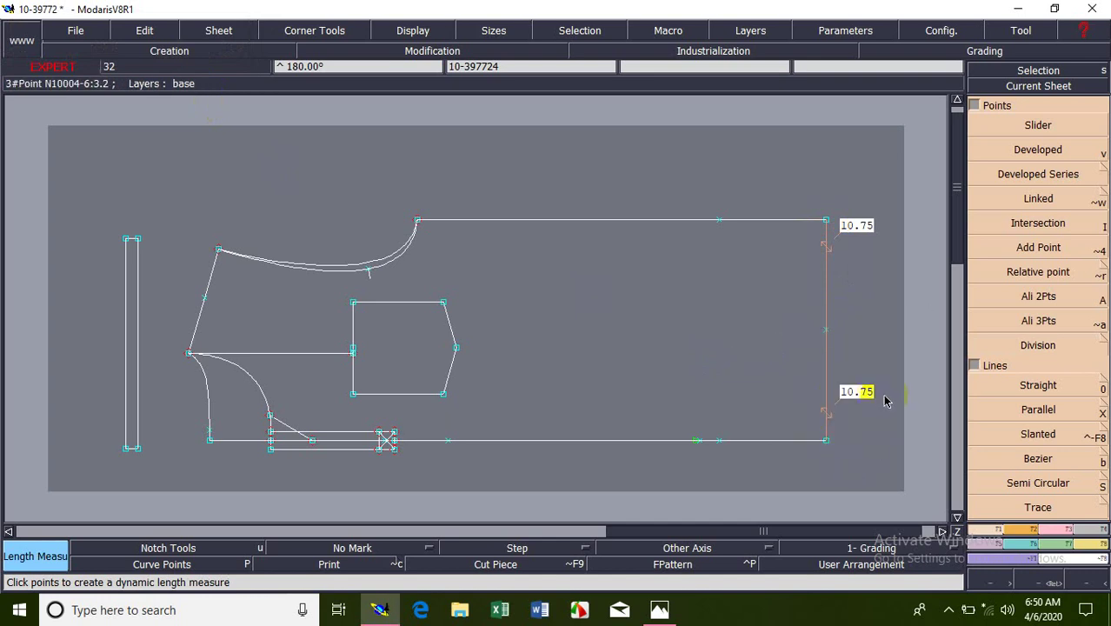
key("ctrl+z")
key("ctrl+z")
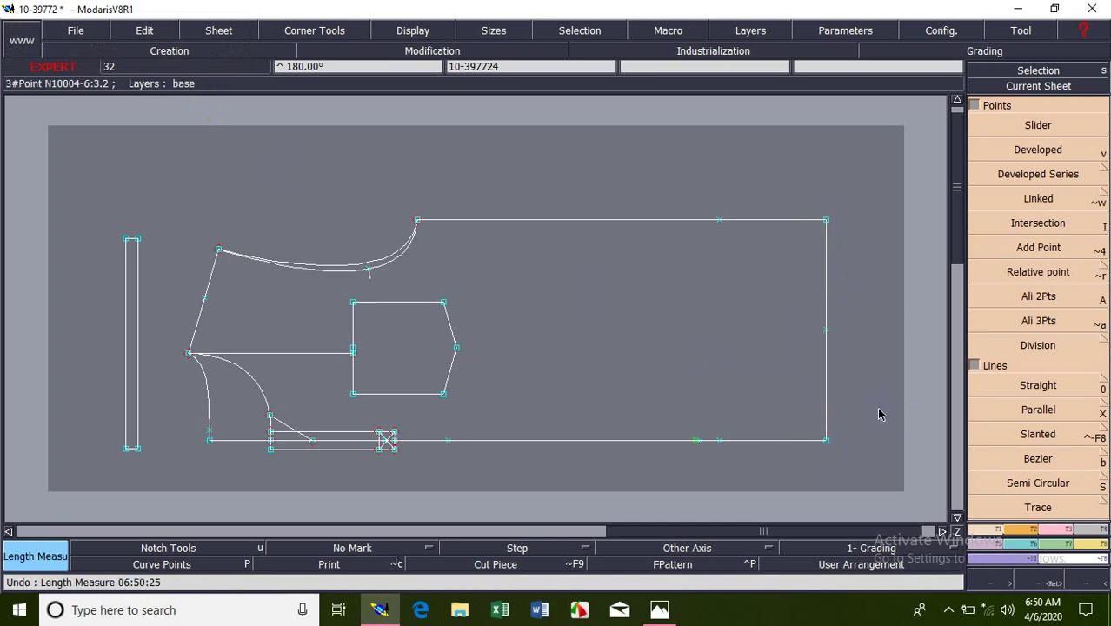
key("ctrl+z")
Draw a freehand, nearly horizontal straight line above the pattern, and undo it.
left_click(1041, 386)
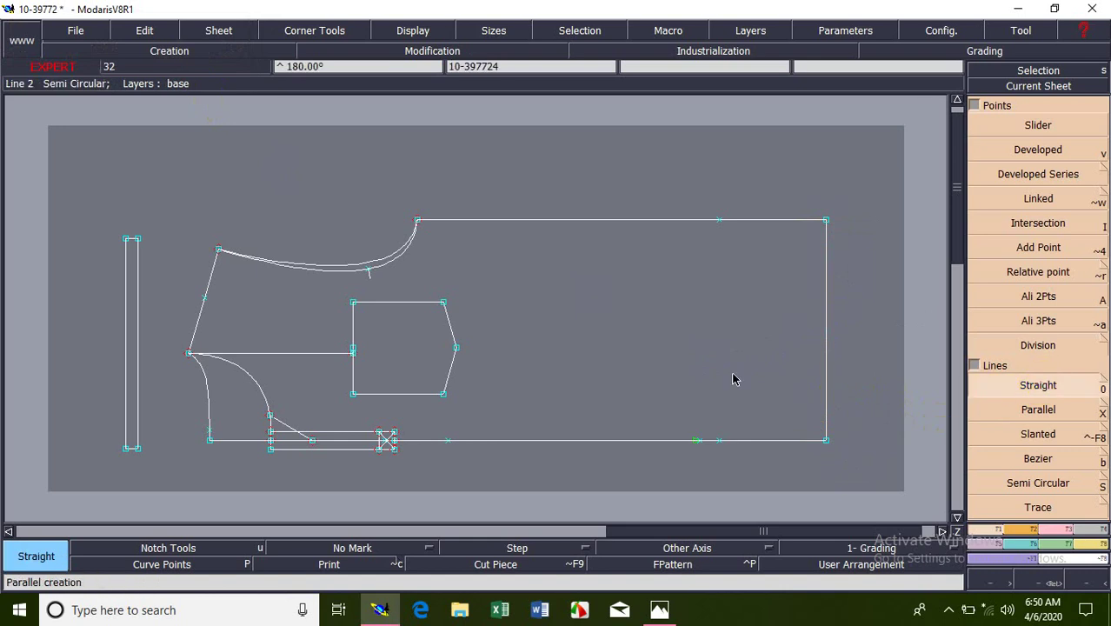
left_click(297, 177)
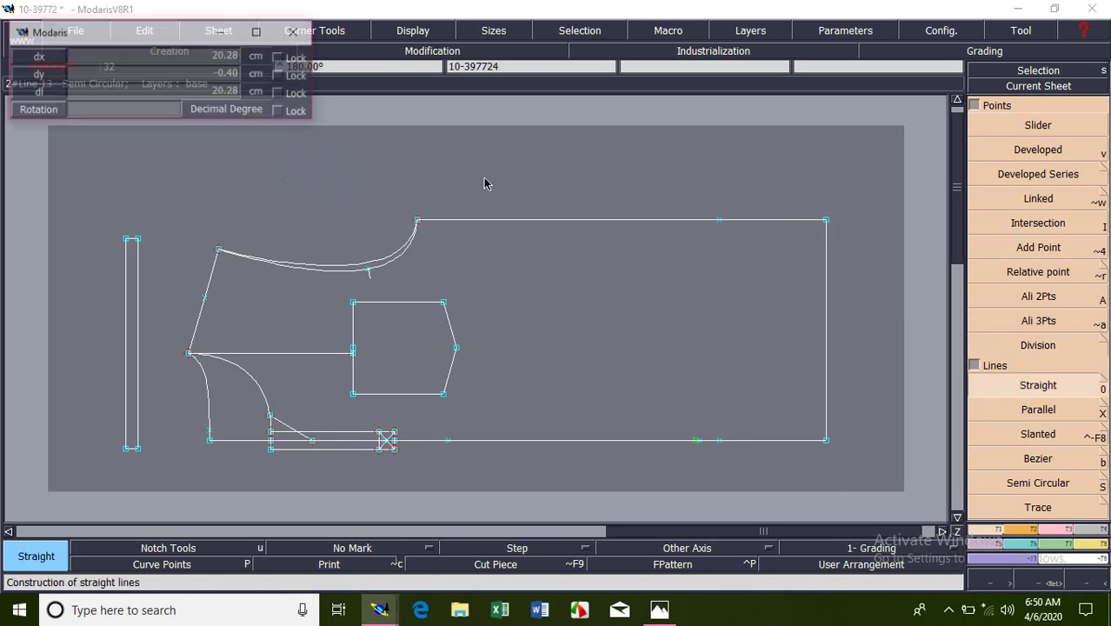
left_click(727, 174)
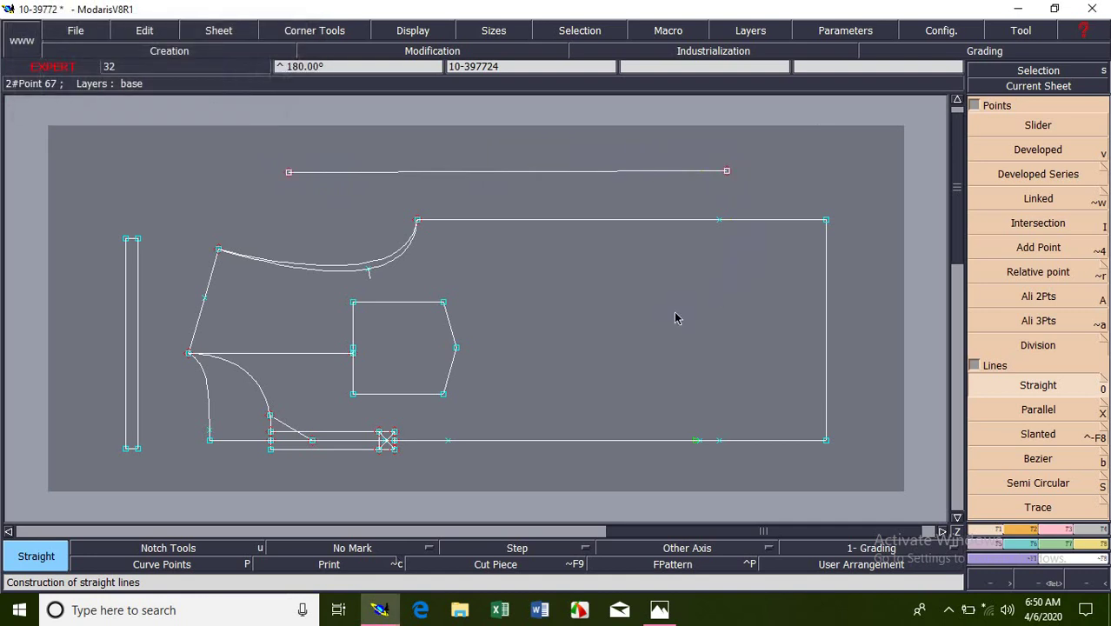
key("ctrl+z")
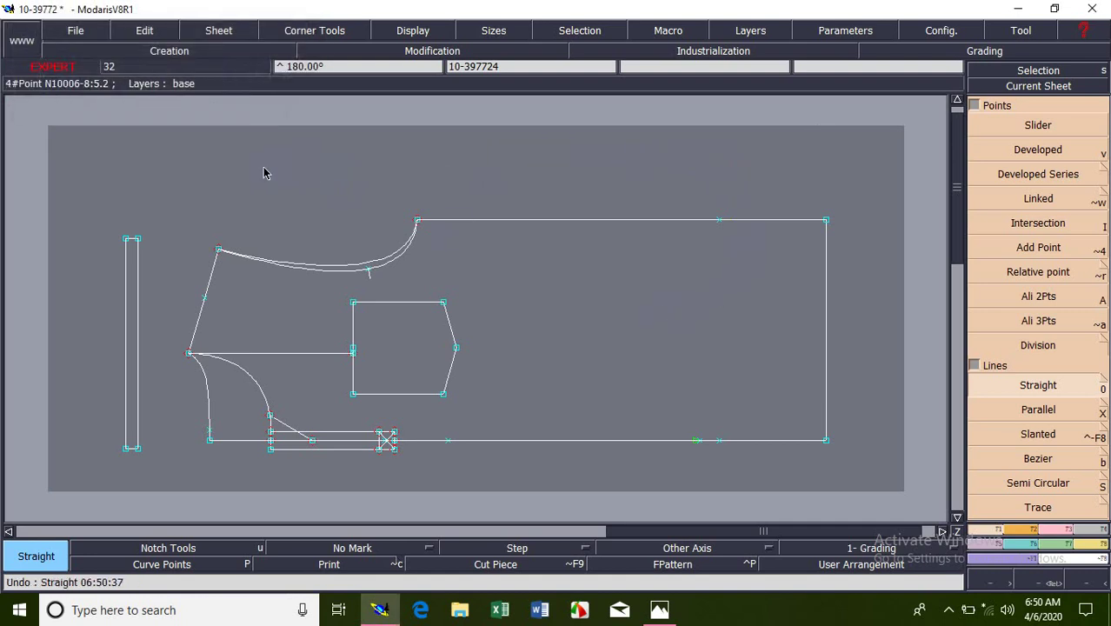
Draw an exactly horizontal straight line above the pattern with dy 0, and undo it.
left_click(993, 394)
left_click(294, 164)
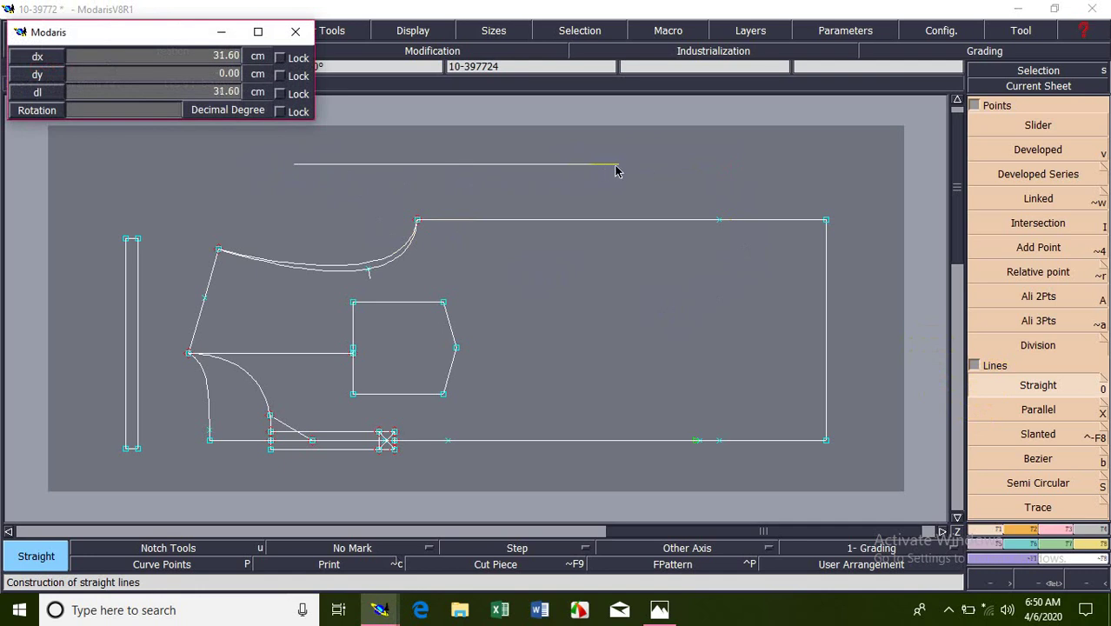
left_click(820, 184)
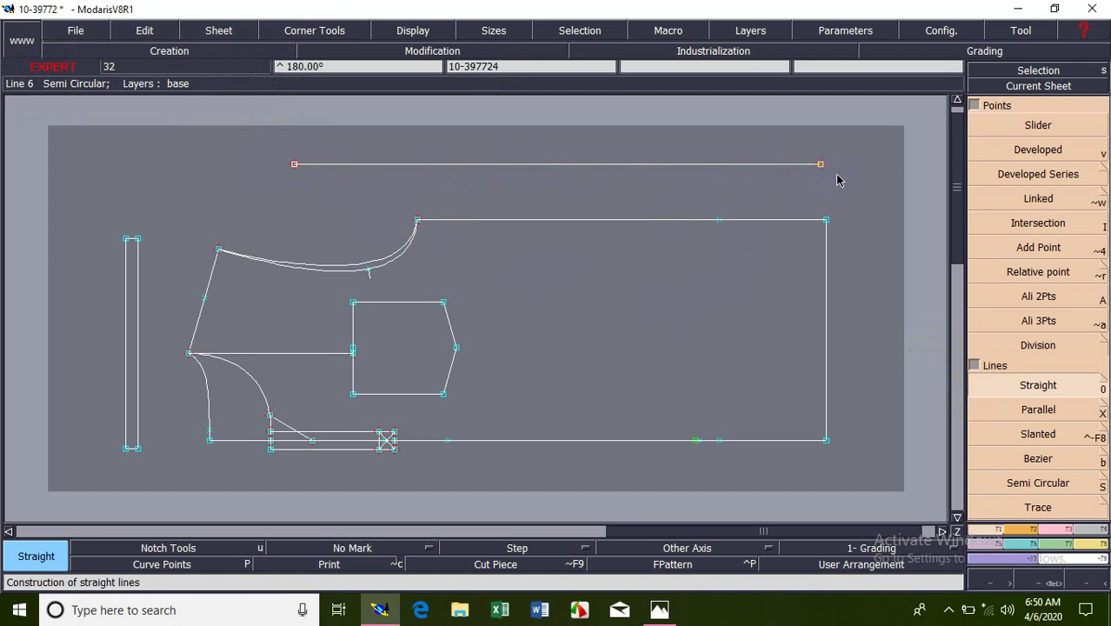
key("ctrl+z")
Draw a slightly slanted straight line above the pattern and align its two endpoints horizontally with Ali 2Pts.
left_click(259, 171)
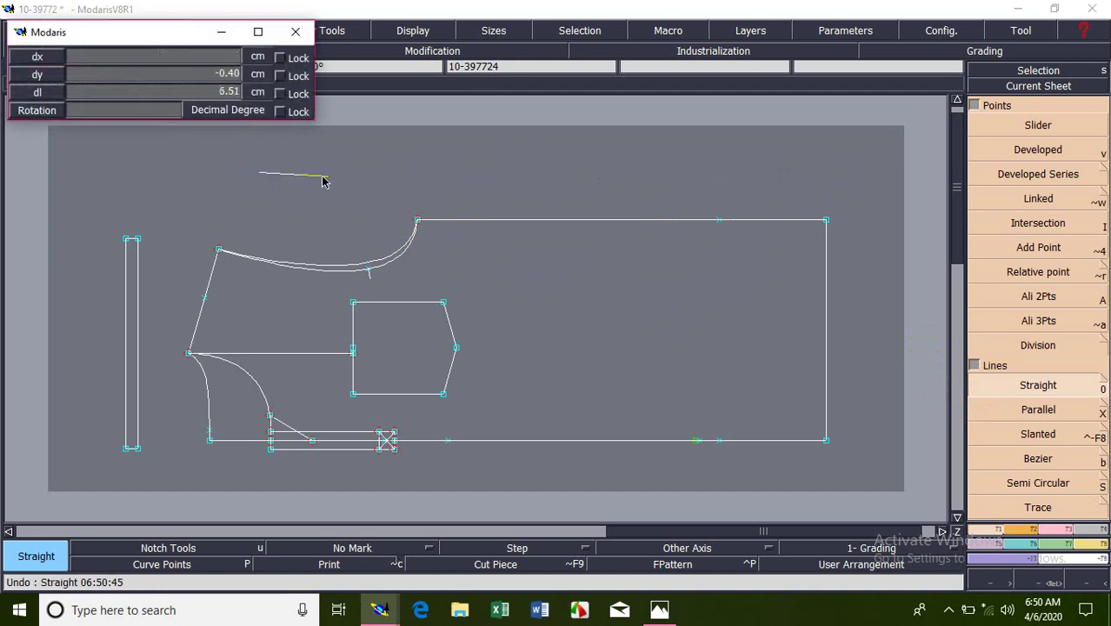
left_click(771, 164)
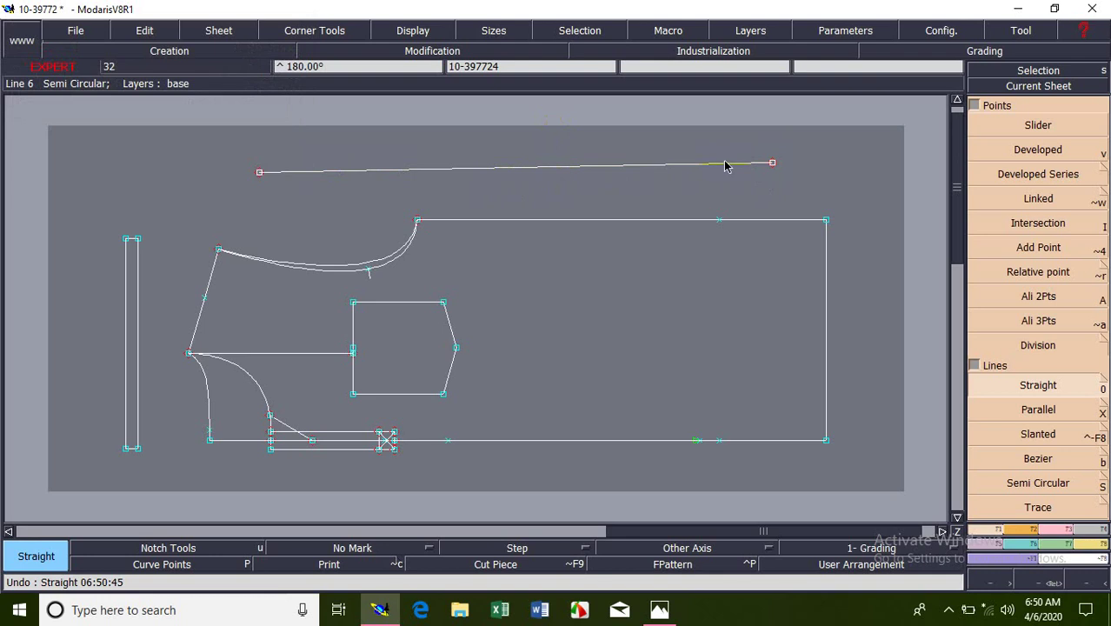
left_click(1038, 296)
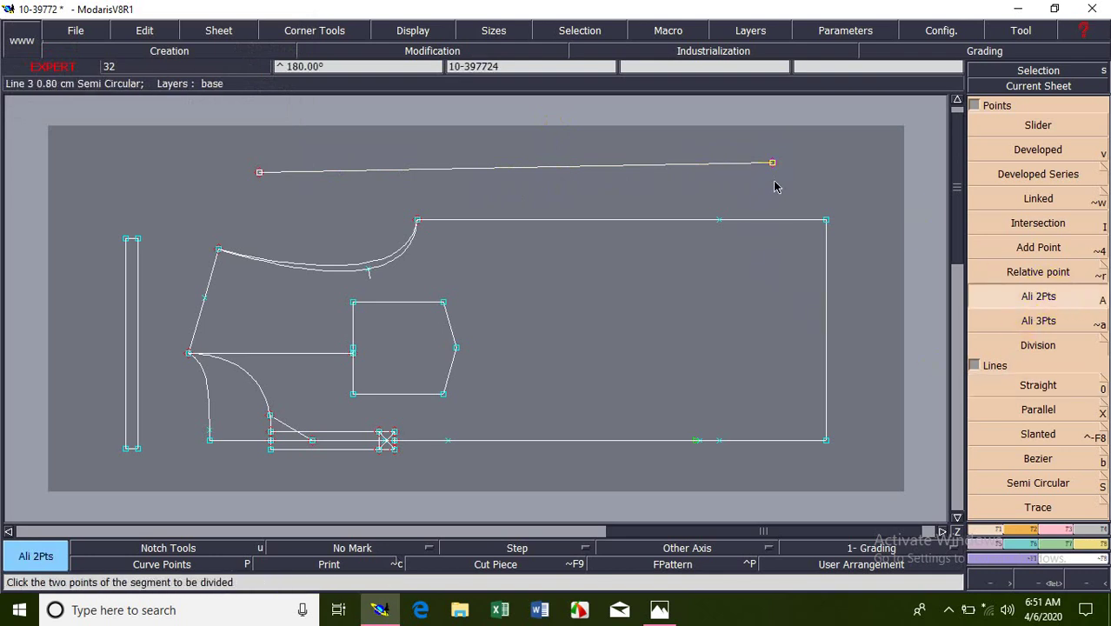
left_click(772, 162)
left_click(259, 169)
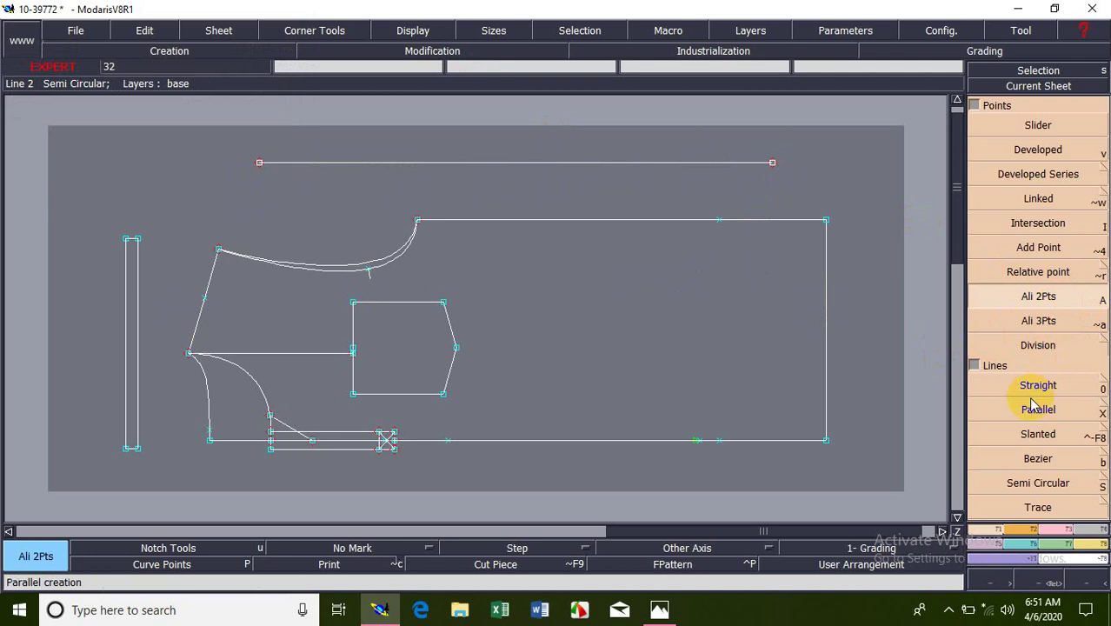
Undo the endpoint alignment and the straight line above the pattern.
left_click(1021, 339)
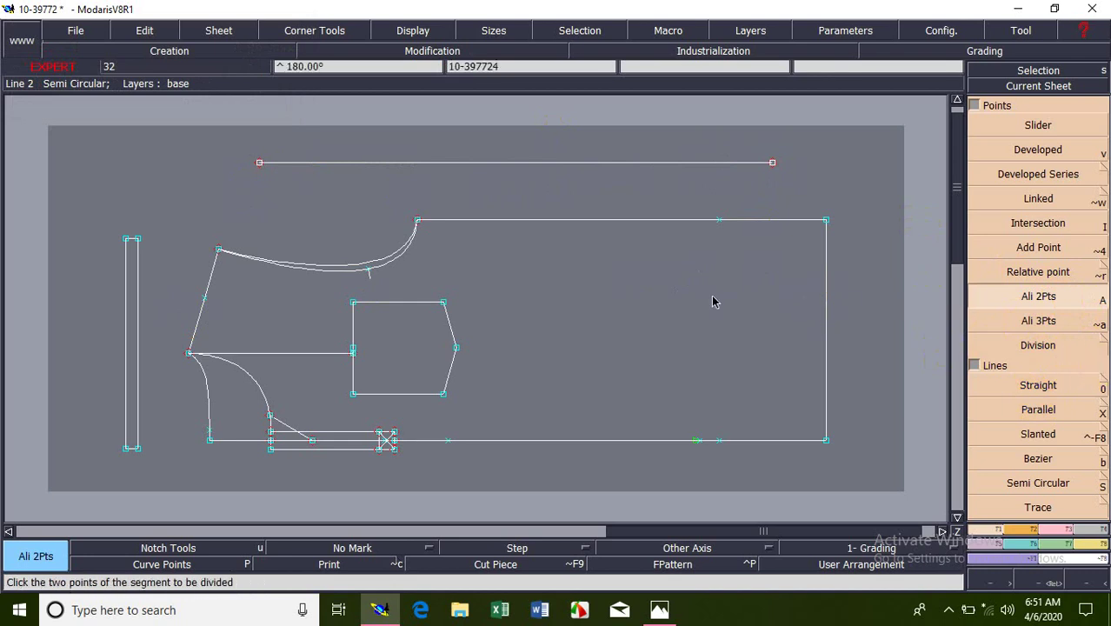
key("ctrl+z")
key("ctrl+z")
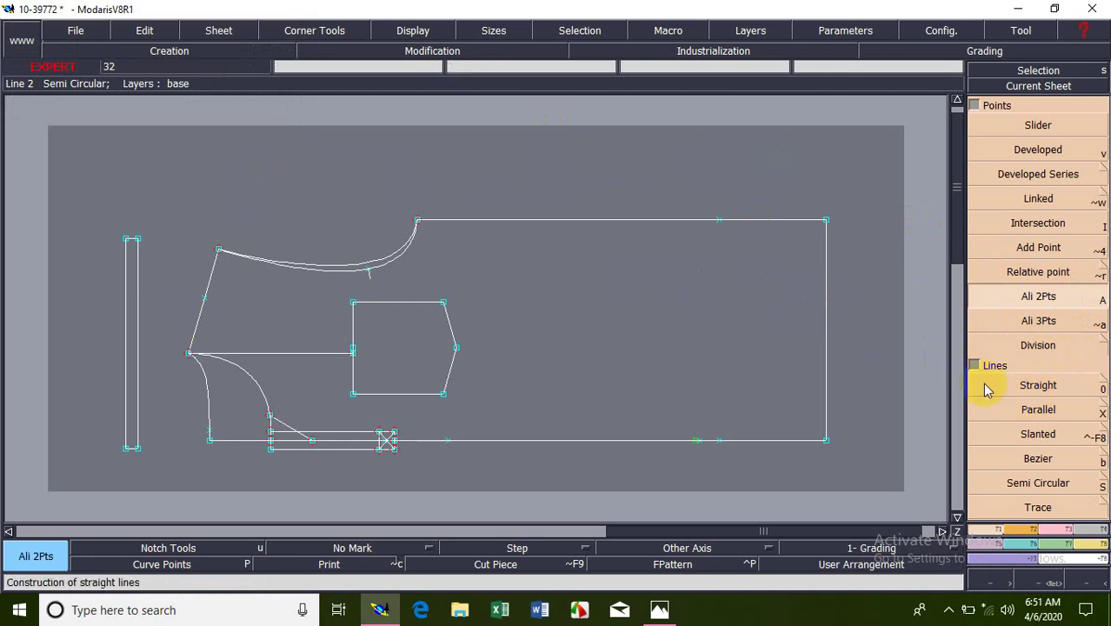
Create a parallel of the armhole curve about 2.6 cm inside the pattern, and undo it.
left_click(1034, 409)
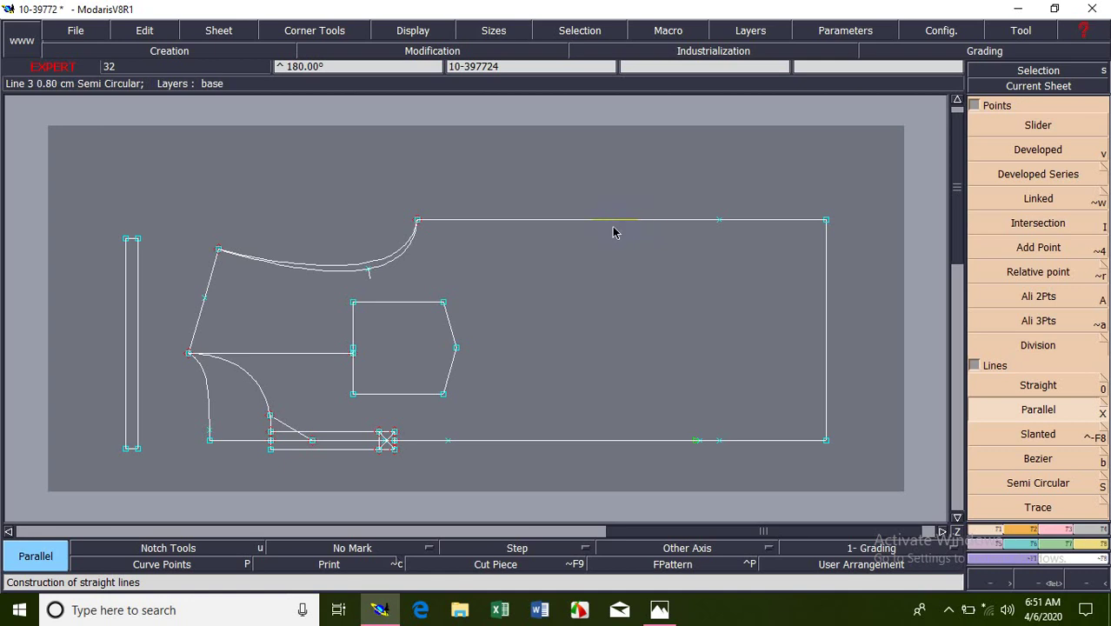
left_click(380, 266)
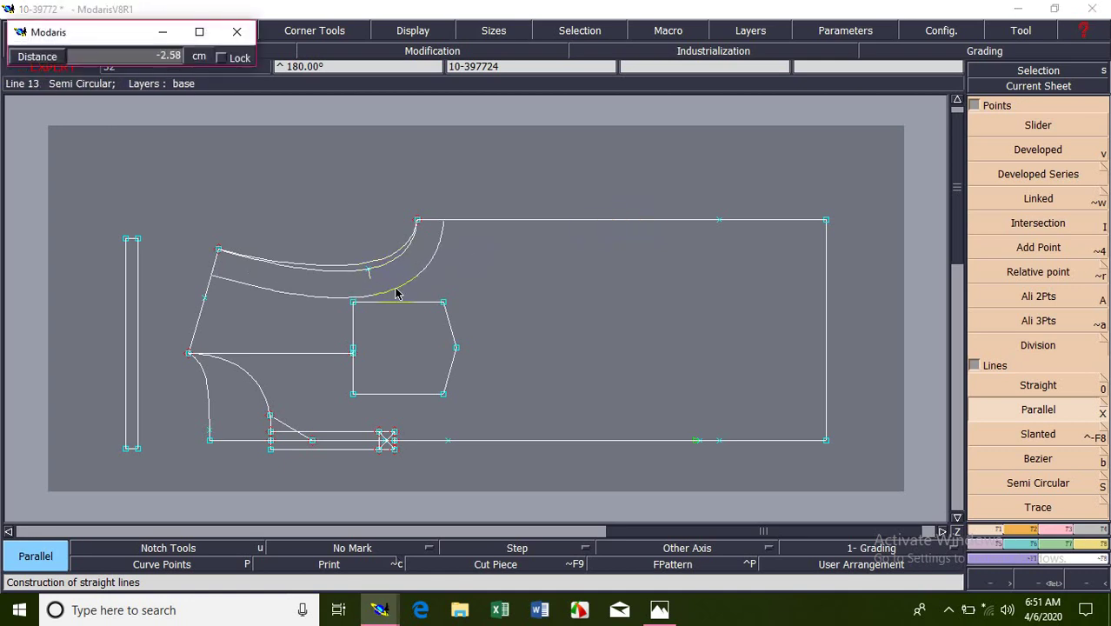
left_click(396, 293)
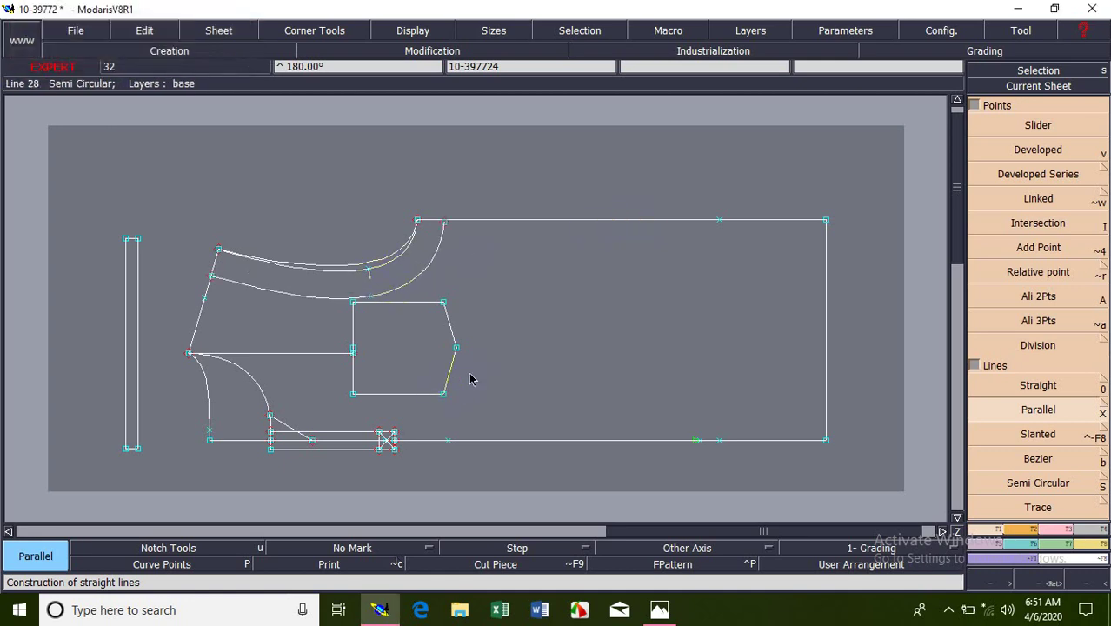
key("ctrl+z")
Create a parallel of the hem line and a parallel of the lower long edge inside the pattern.
left_click(825, 308)
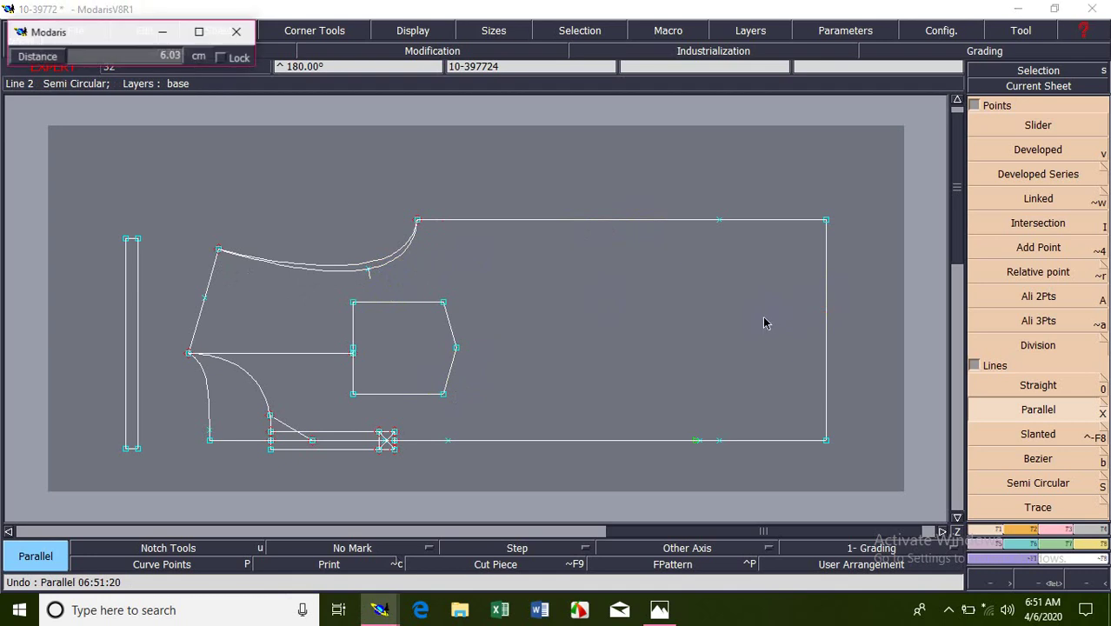
left_click(628, 420)
left_click(1037, 409)
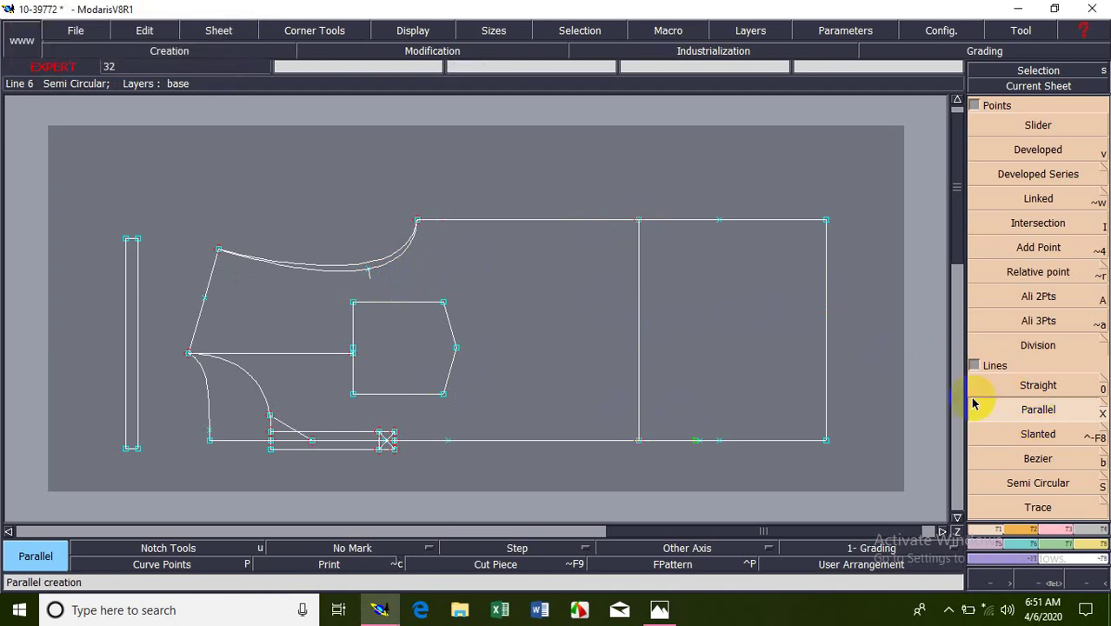
left_click(557, 438)
left_click(538, 405)
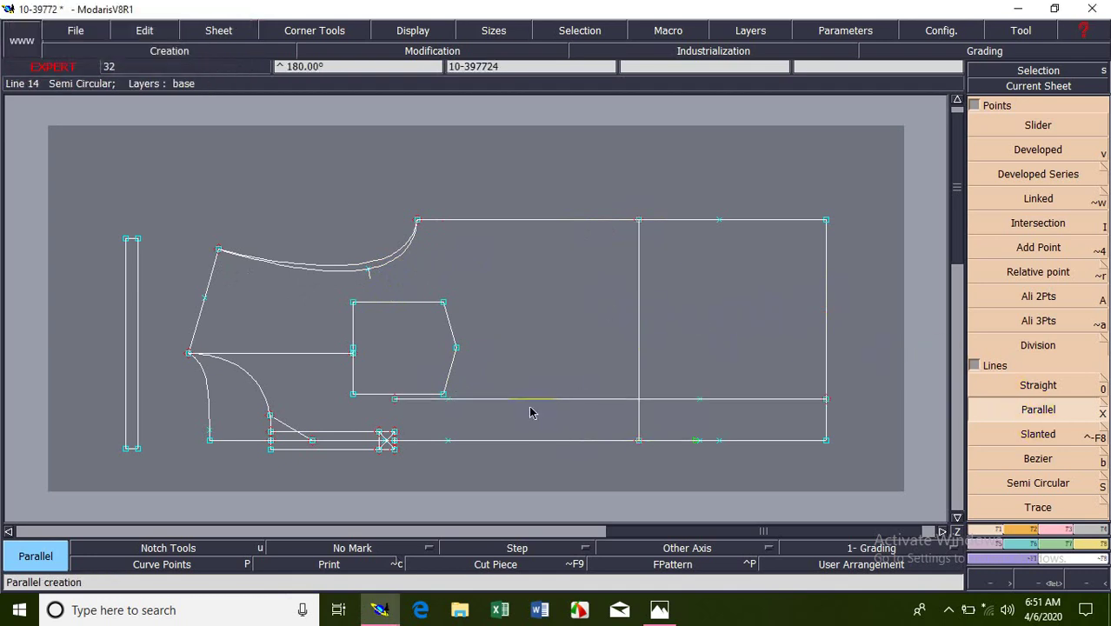
Undo the two parallel lines and the preceding edits, back past the deletion of the vertical line near the hem.
key("ctrl+z")
key("ctrl+z")
key("ctrl+z")
key("ctrl+z")
key("ctrl+z")
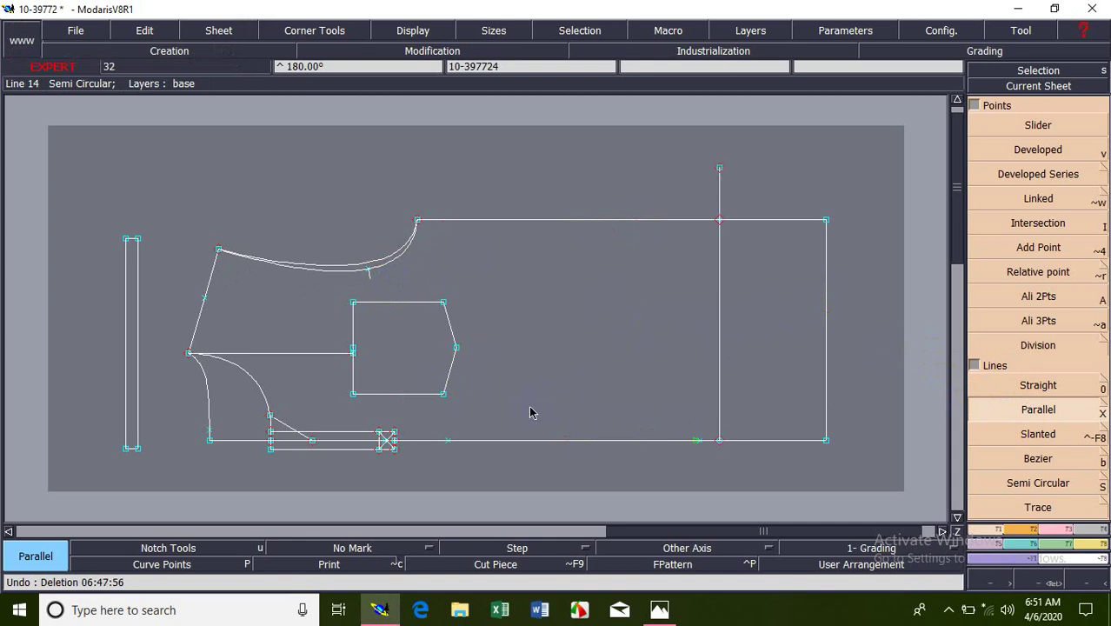
key("ctrl+z")
key("Escape")
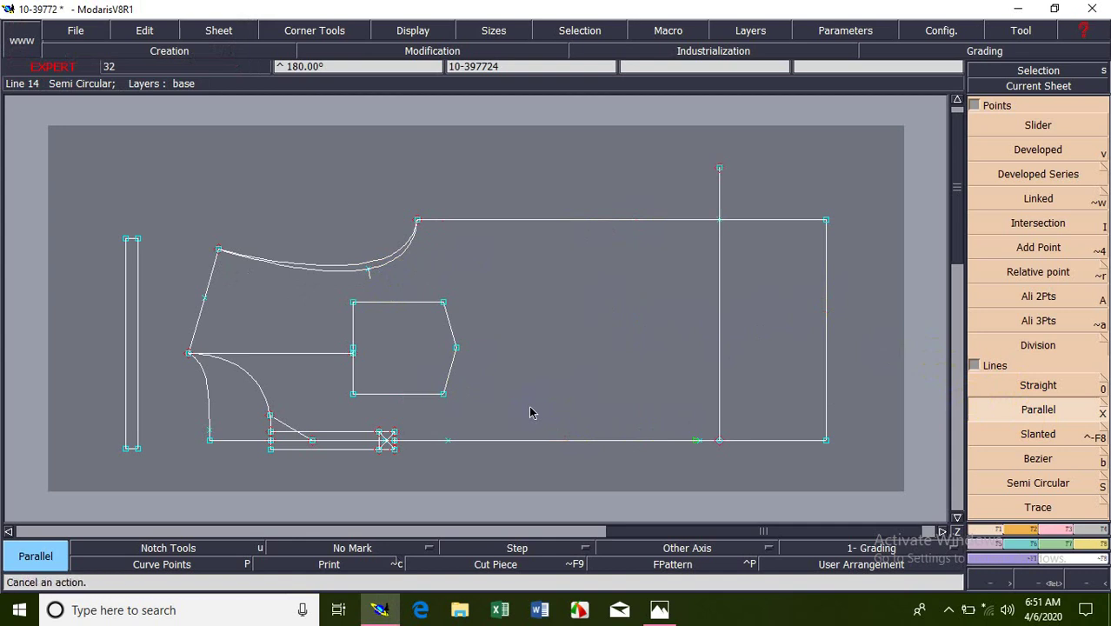
Delete the vertical line crossing the pattern near the hem.
key("Delete")
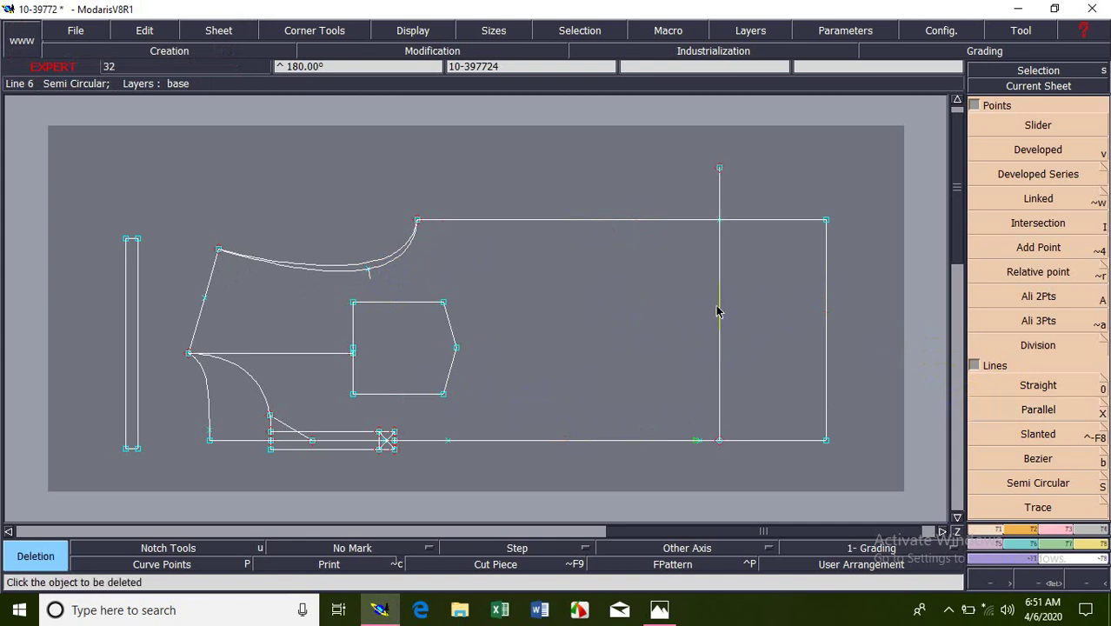
left_click(719, 311)
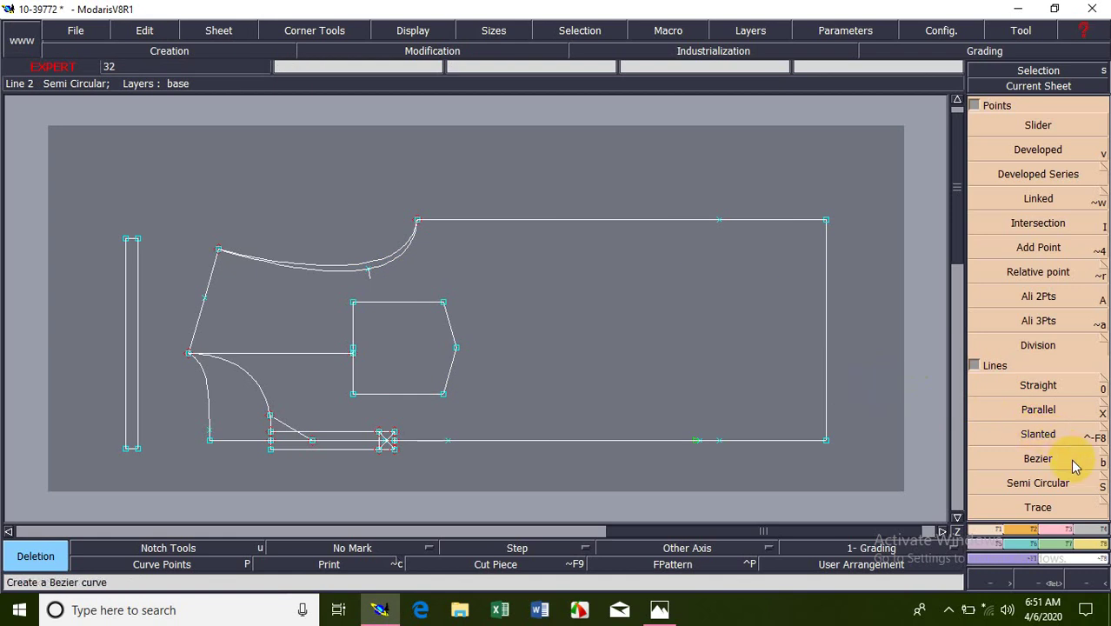
key("Return")
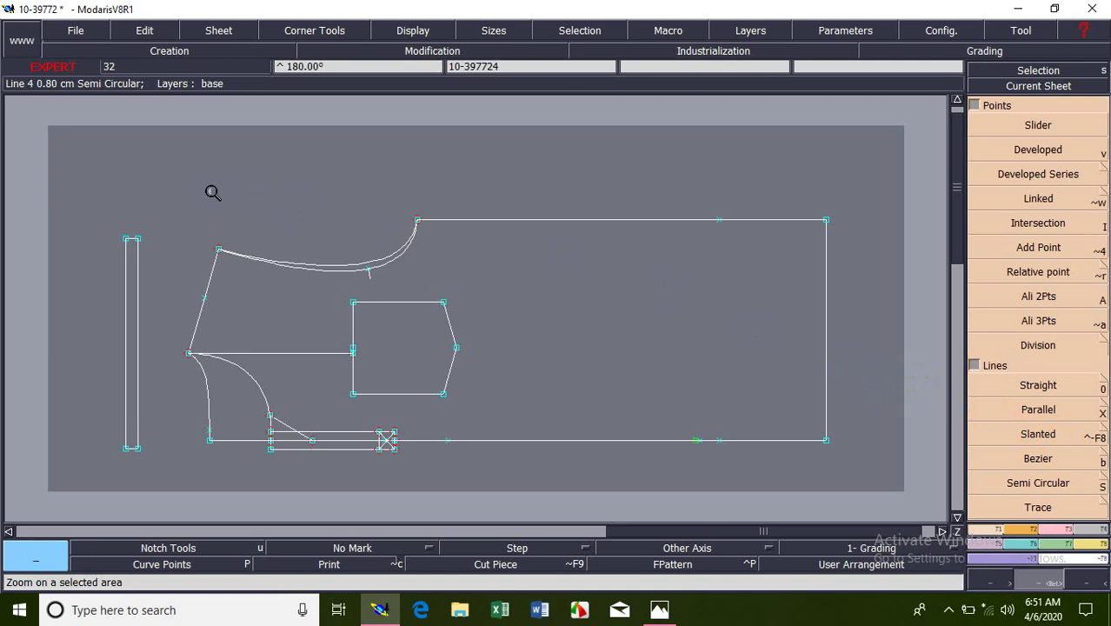
Delete the outer of the two armhole curves between the shoulder point and the underarm point.
left_click_drag(414, 287, 530, 344)
left_click_drag(65, 155, 682, 448)
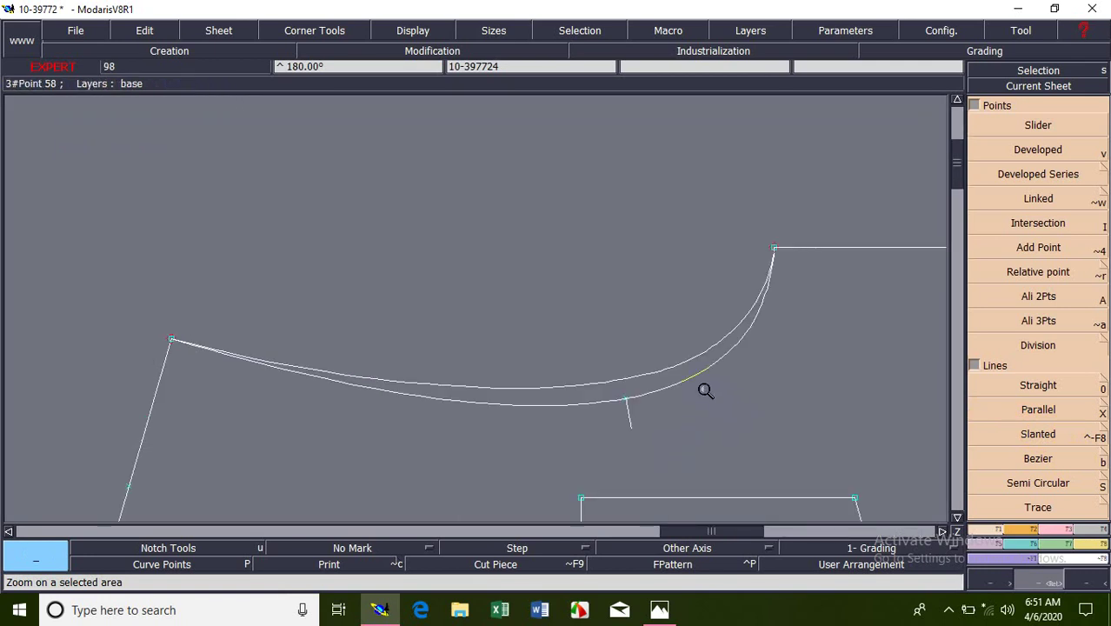
key("Delete")
left_click(660, 384)
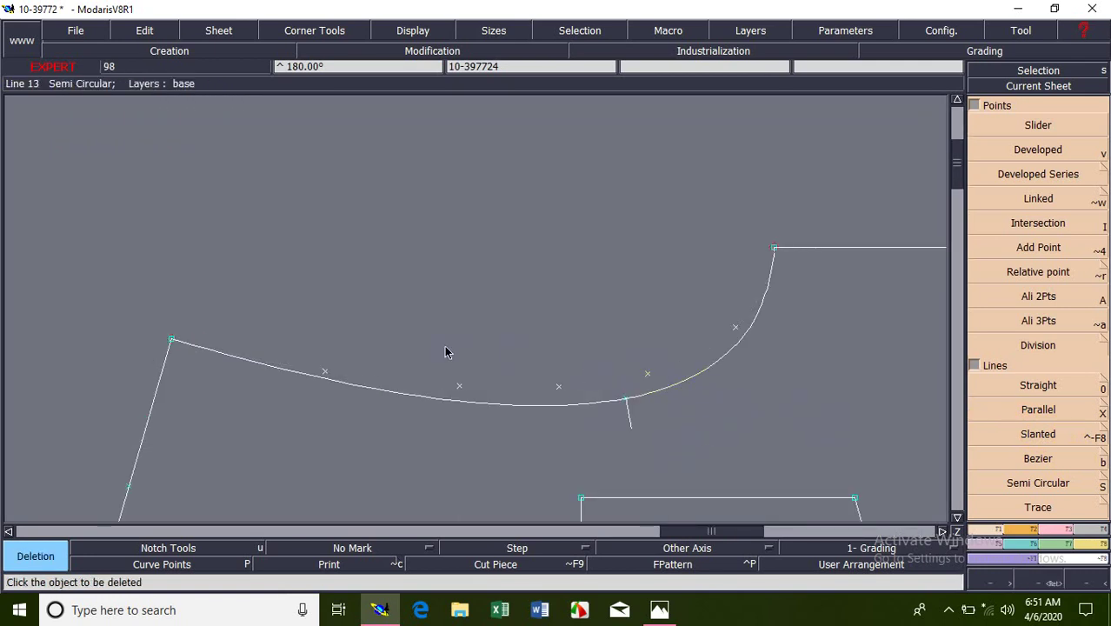
key("ctrl+z")
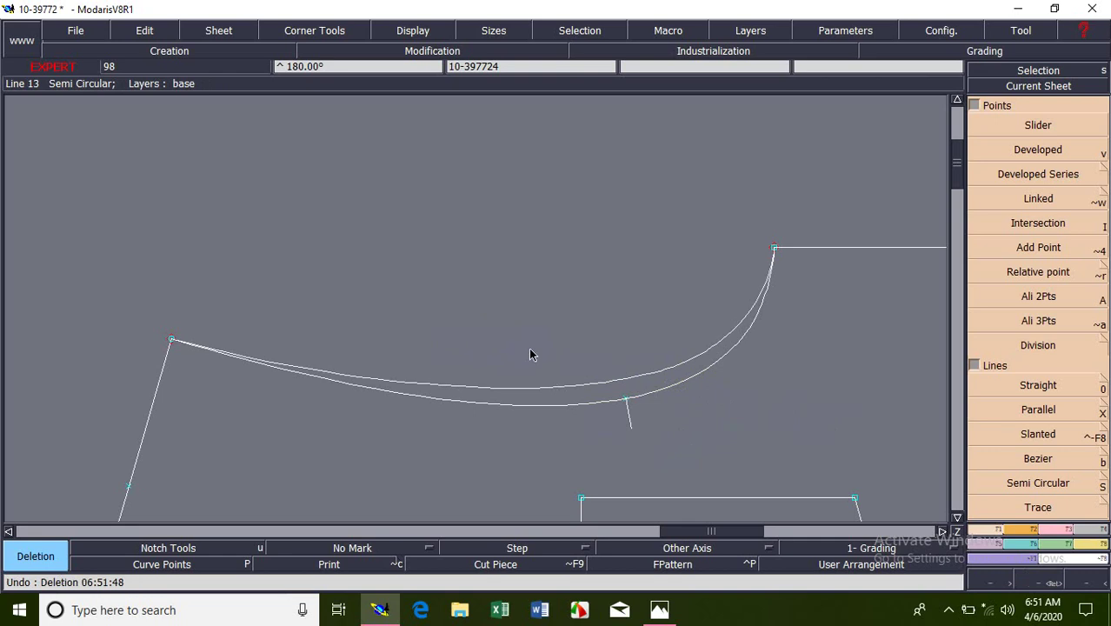
left_click(586, 383)
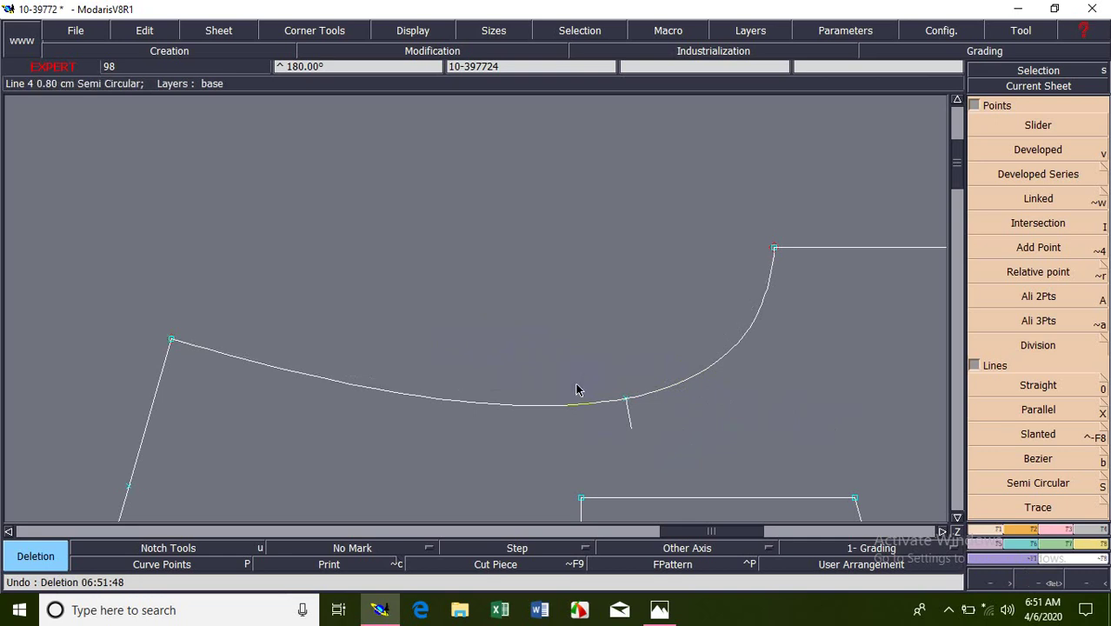
Create a Bezier line from the shoulder point to the underarm point and display the curve handles.
left_click(1053, 455)
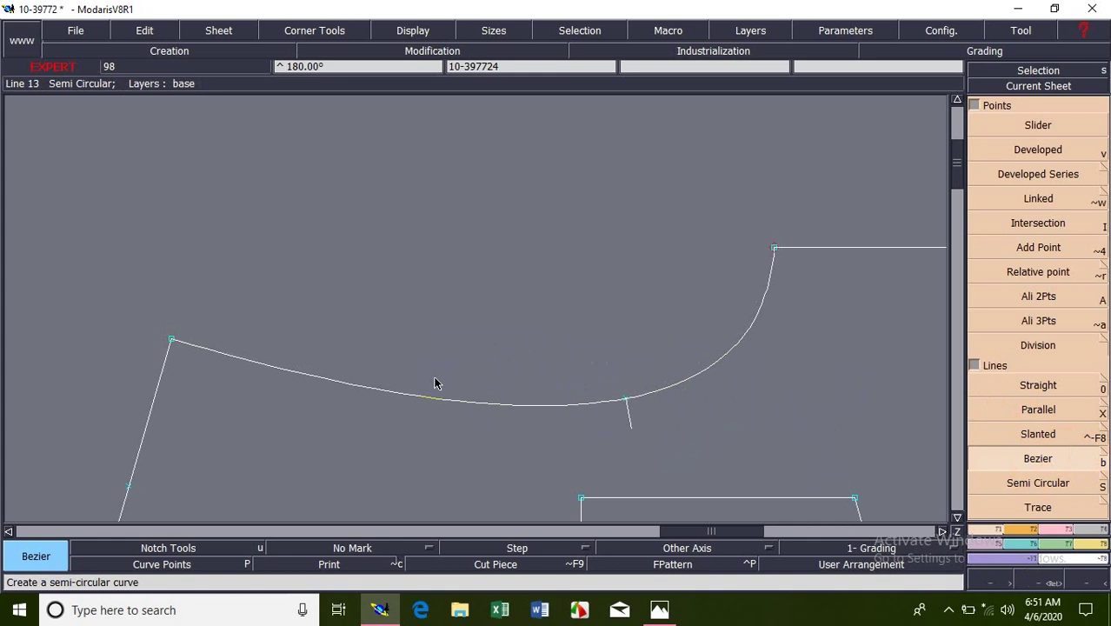
left_click(170, 343)
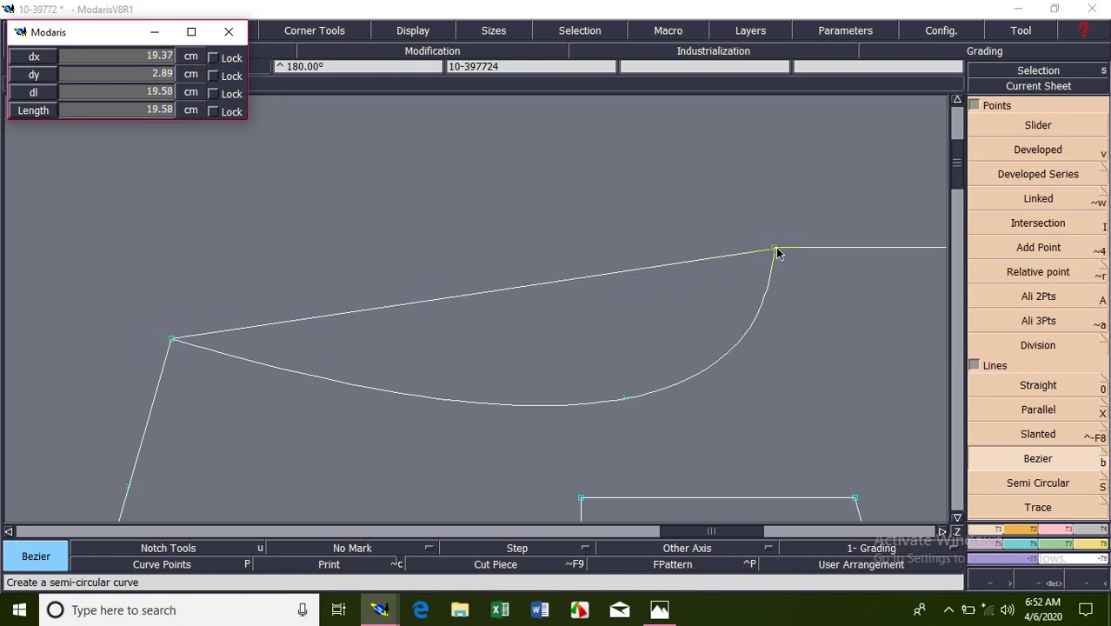
left_click(775, 250)
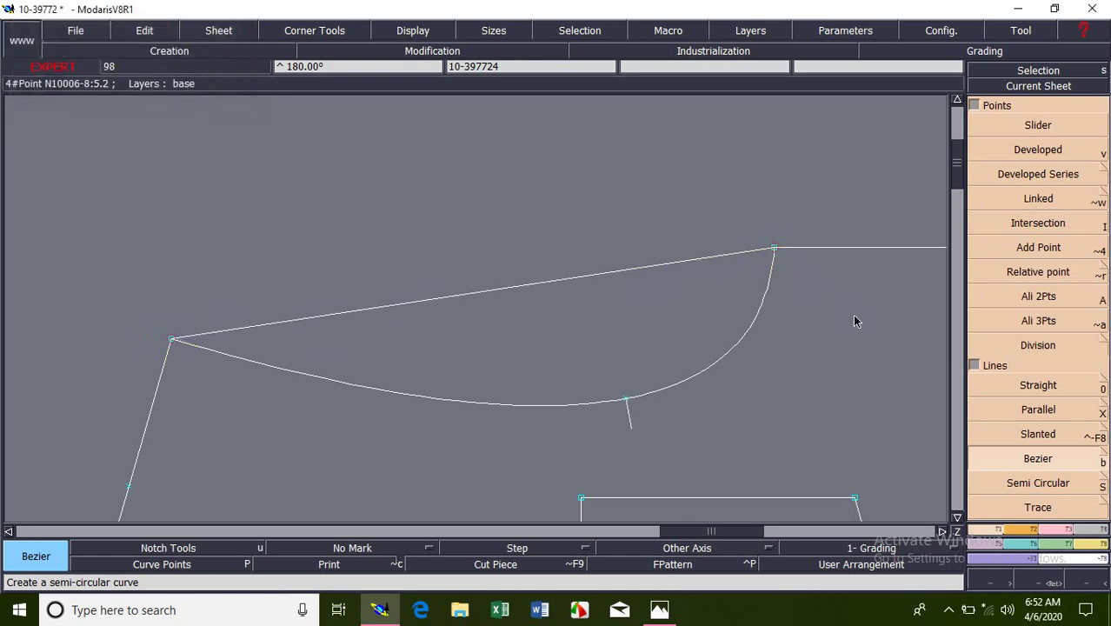
left_click(412, 31)
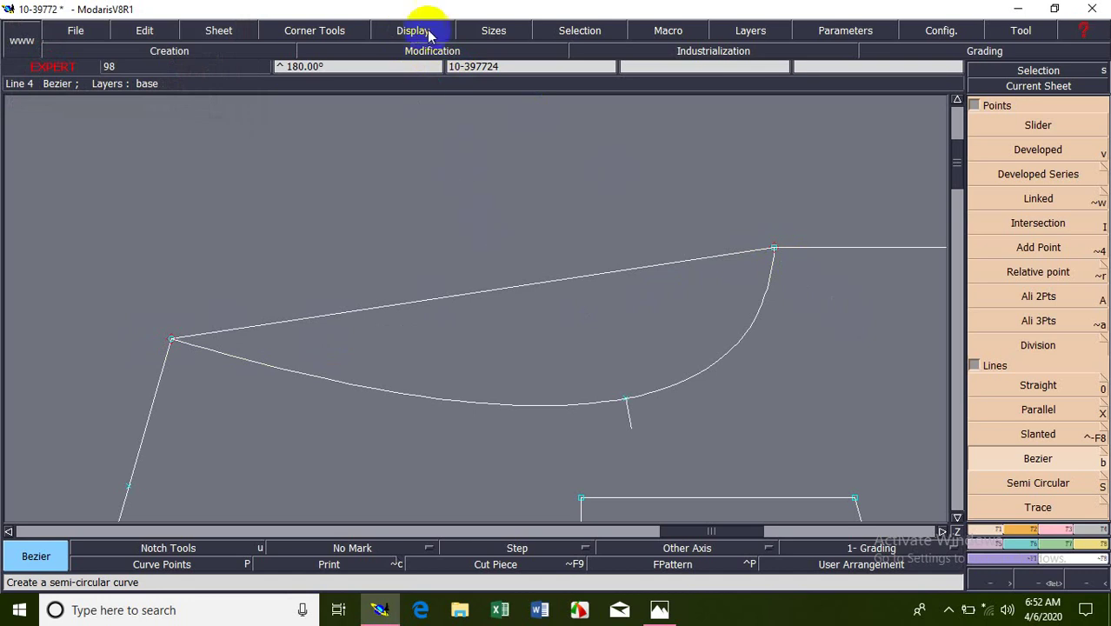
left_click(415, 31)
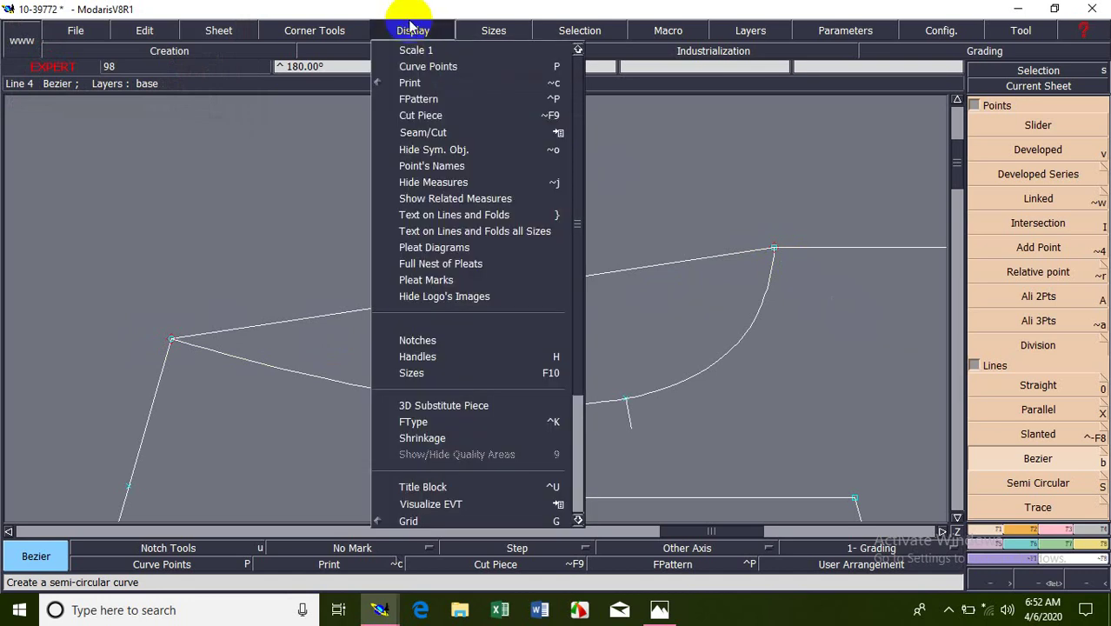
left_click(413, 356)
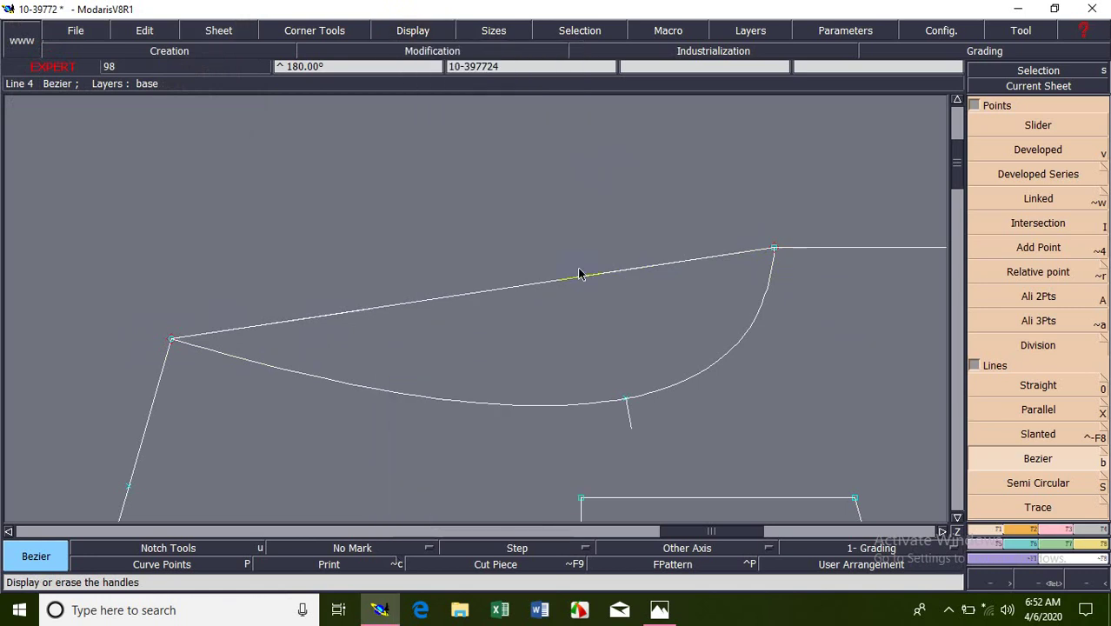
Reshape the Bezier line into an armhole curve by moving the underarm-end handle inward and lowering the shoulder-end handle.
key("Return")
left_click_drag(531, 254, 665, 306)
key("Home")
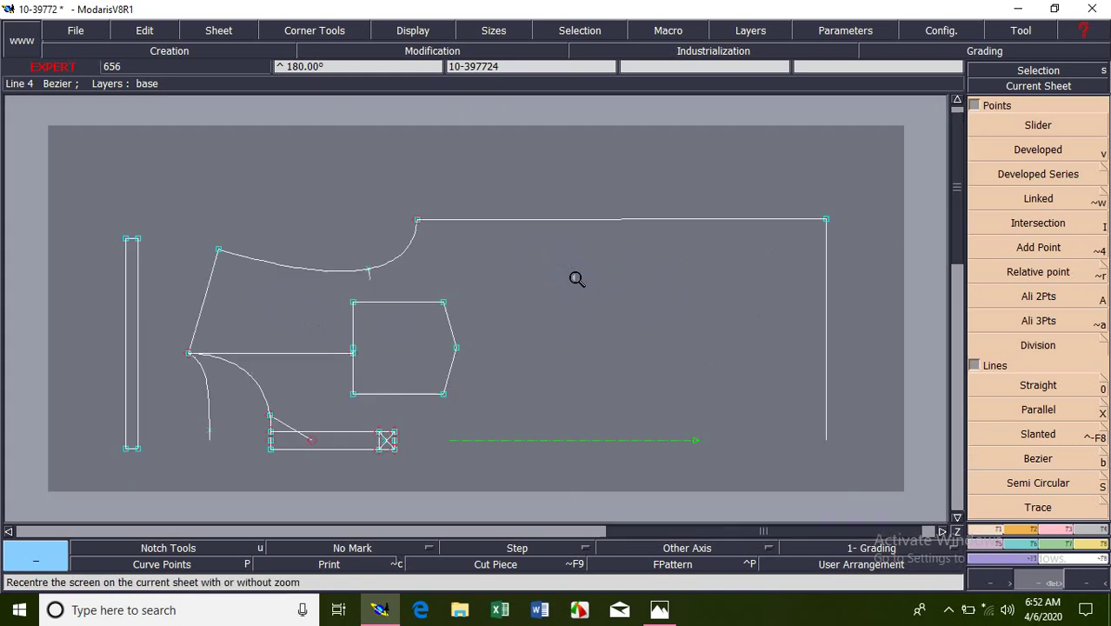
left_click_drag(161, 182, 488, 285)
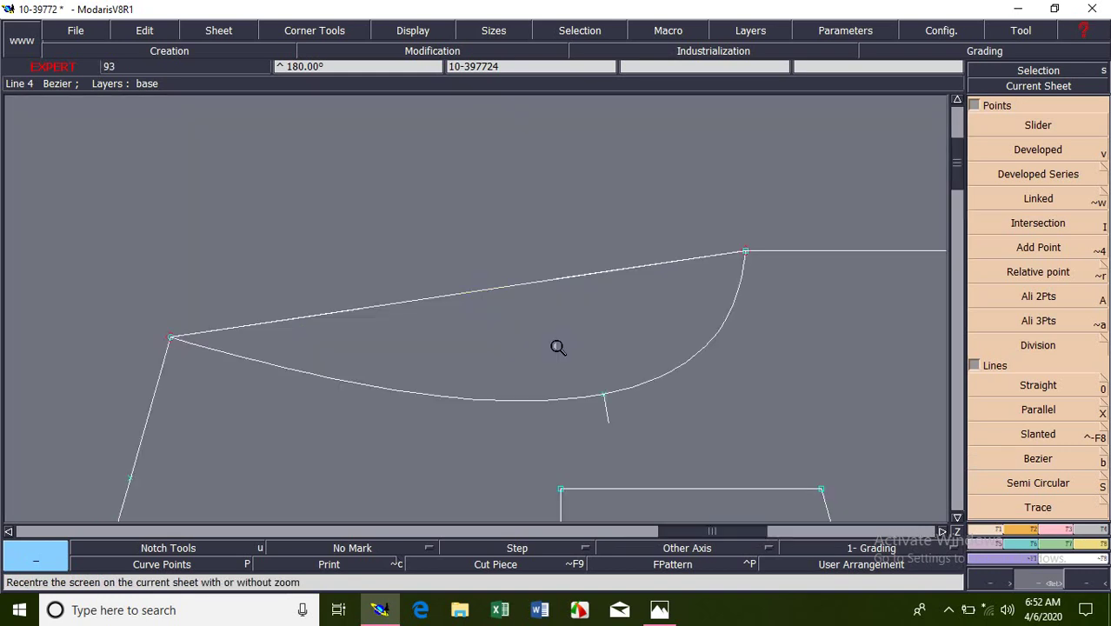
left_click(1067, 531)
left_click(1037, 336)
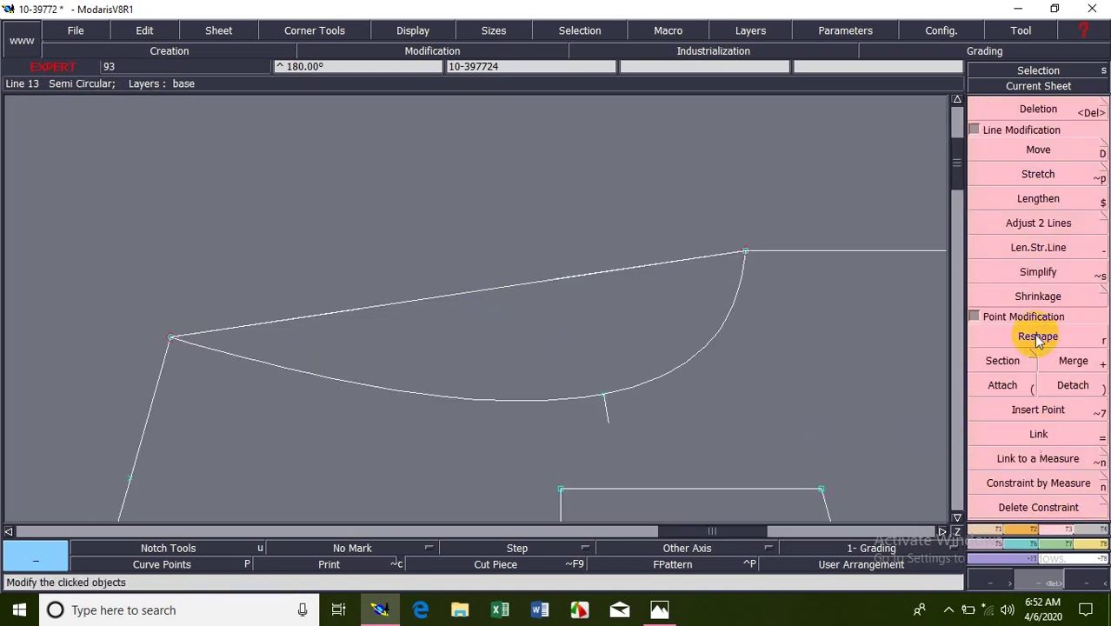
left_click(575, 278)
left_click(647, 426)
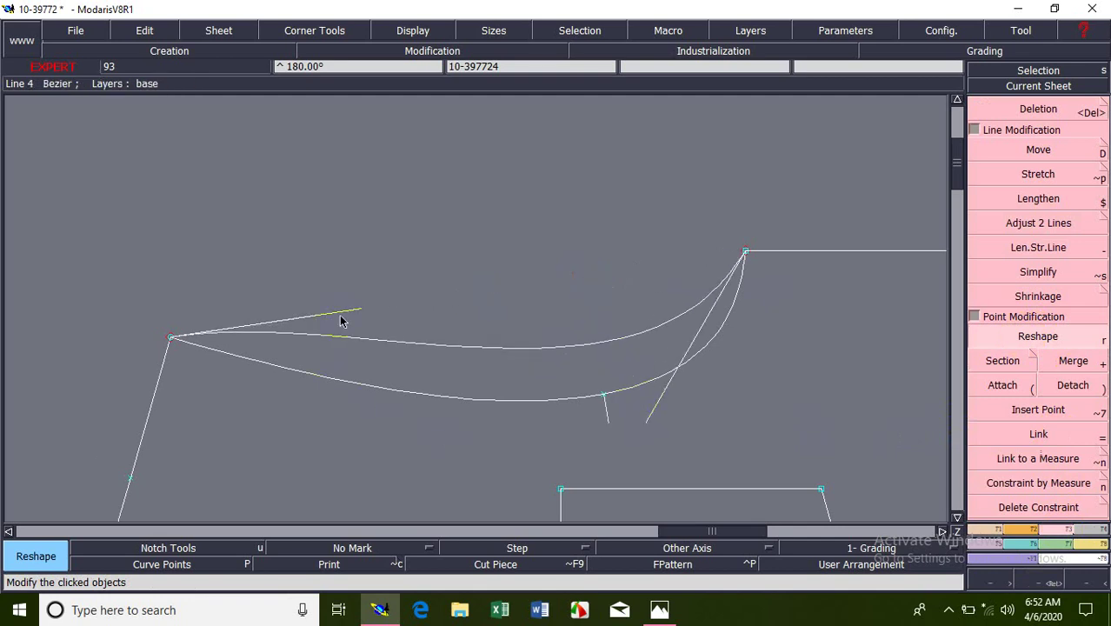
left_click(340, 320)
left_click(367, 371)
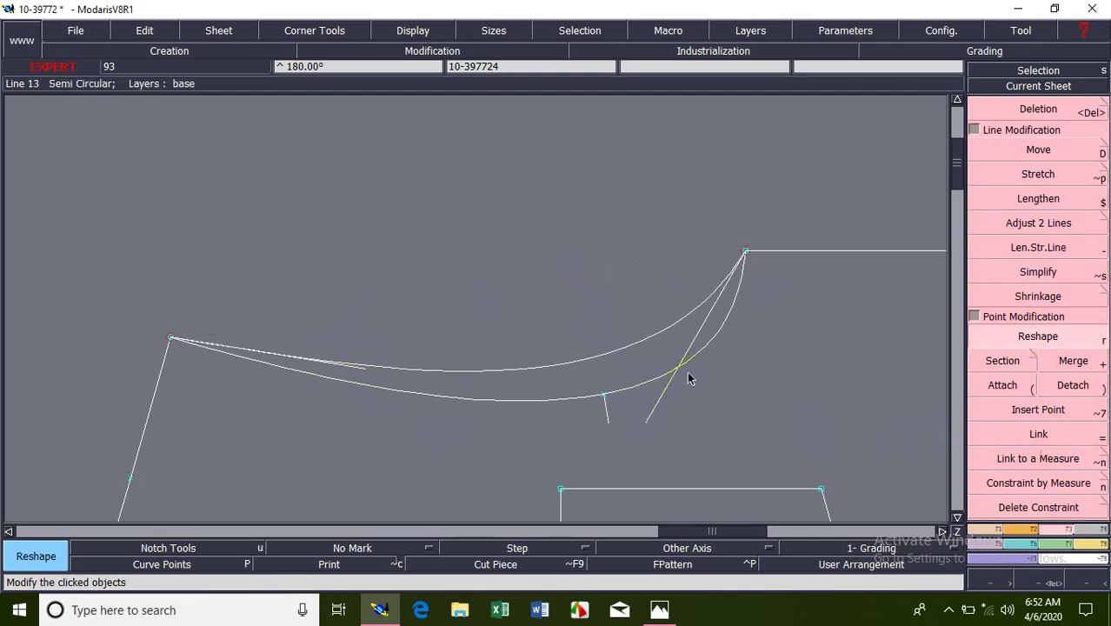
Refine the Bezier curve with both end handles so it follows the existing armhole more closely.
left_click(655, 420)
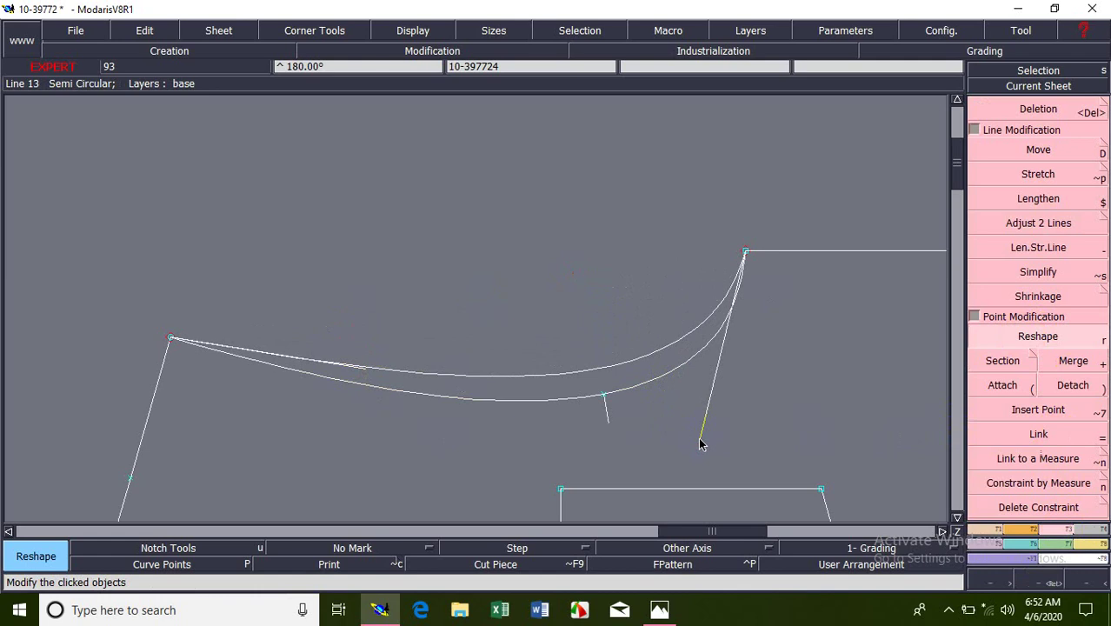
left_click(700, 443)
left_click(366, 368)
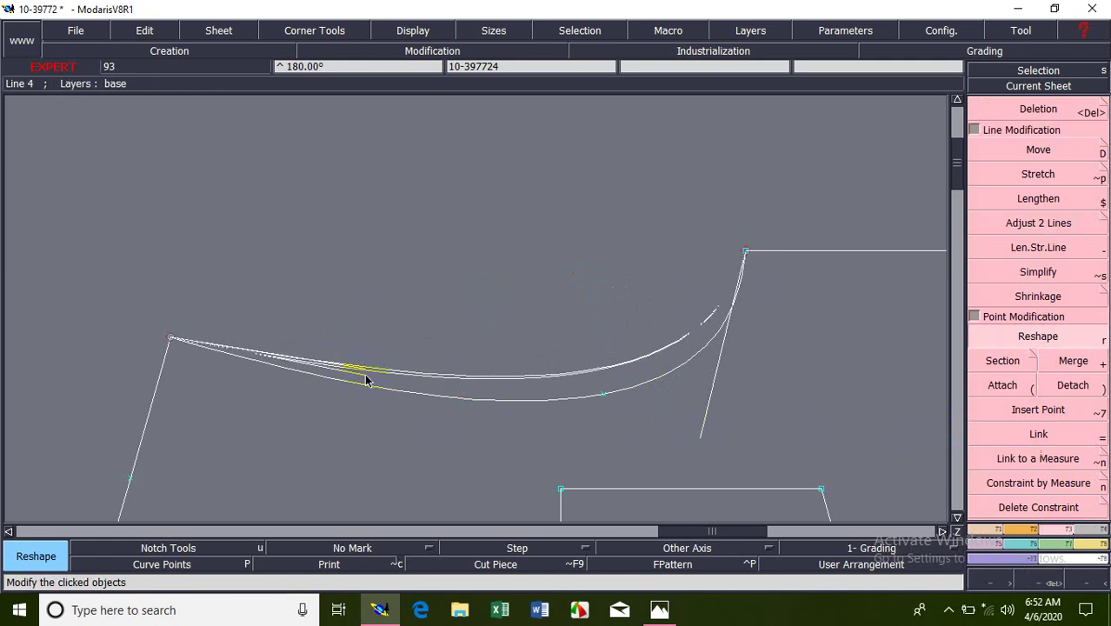
left_click(365, 375)
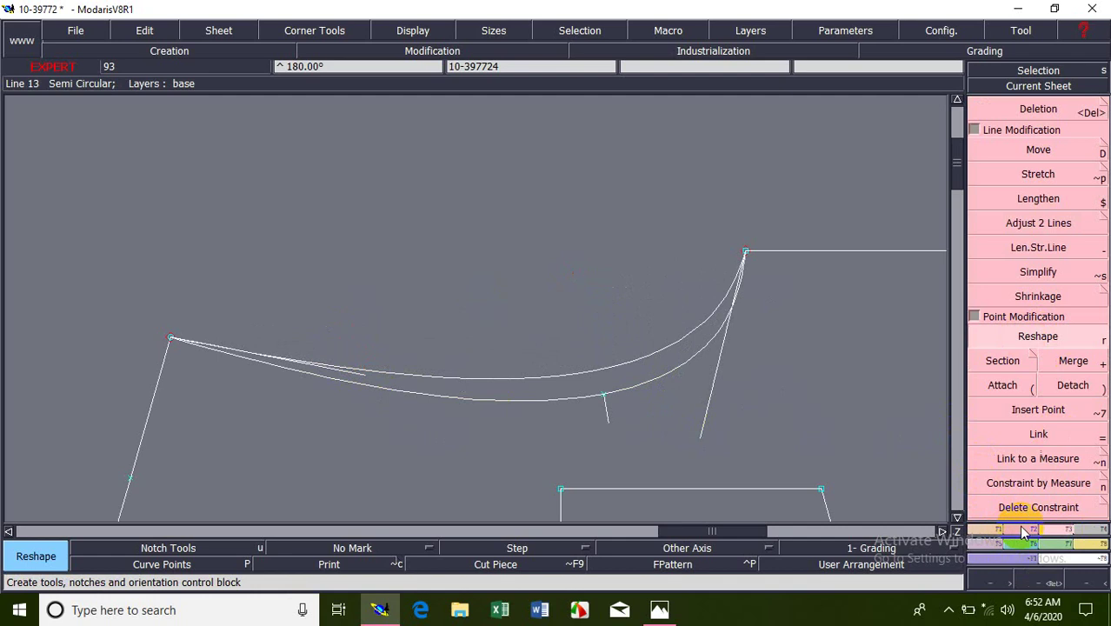
Hide the Bezier curve's handles and display them again.
left_click(984, 528)
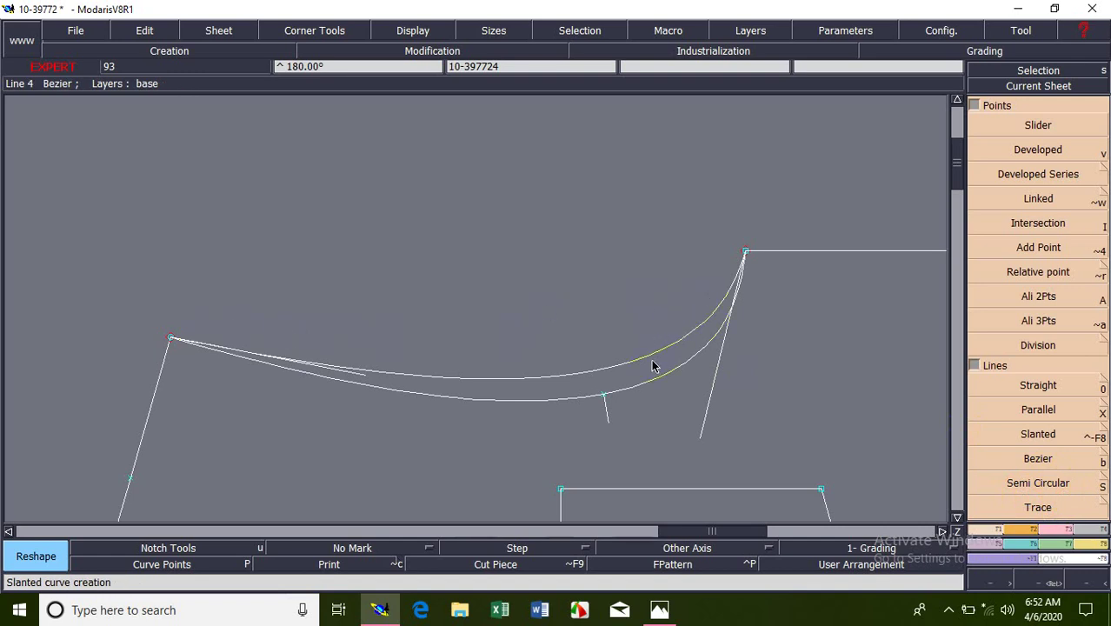
key("p")
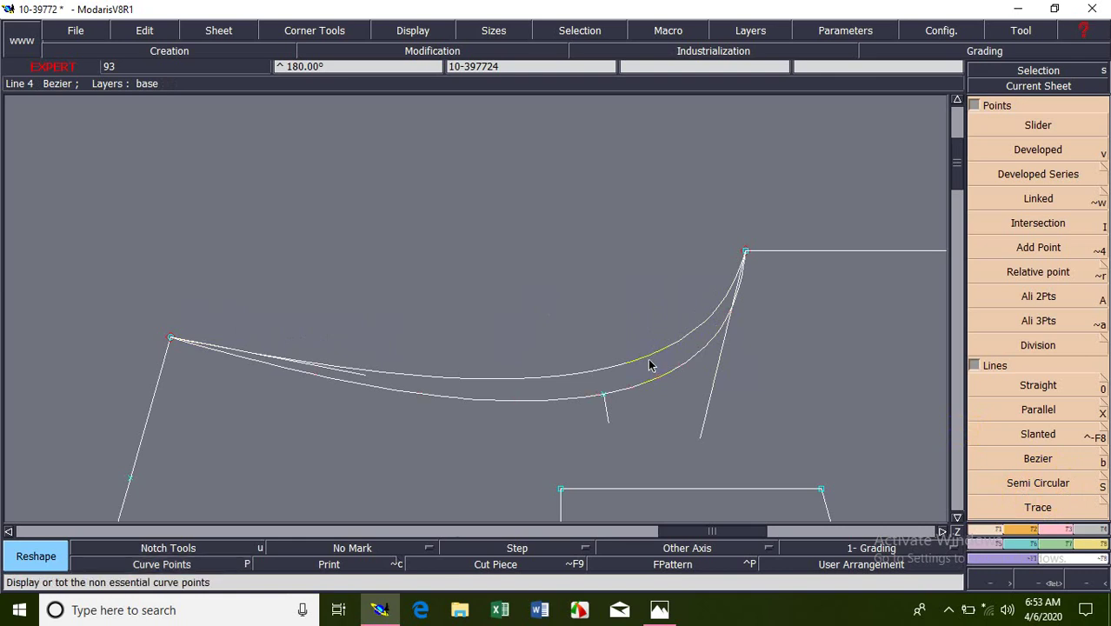
left_click(422, 30)
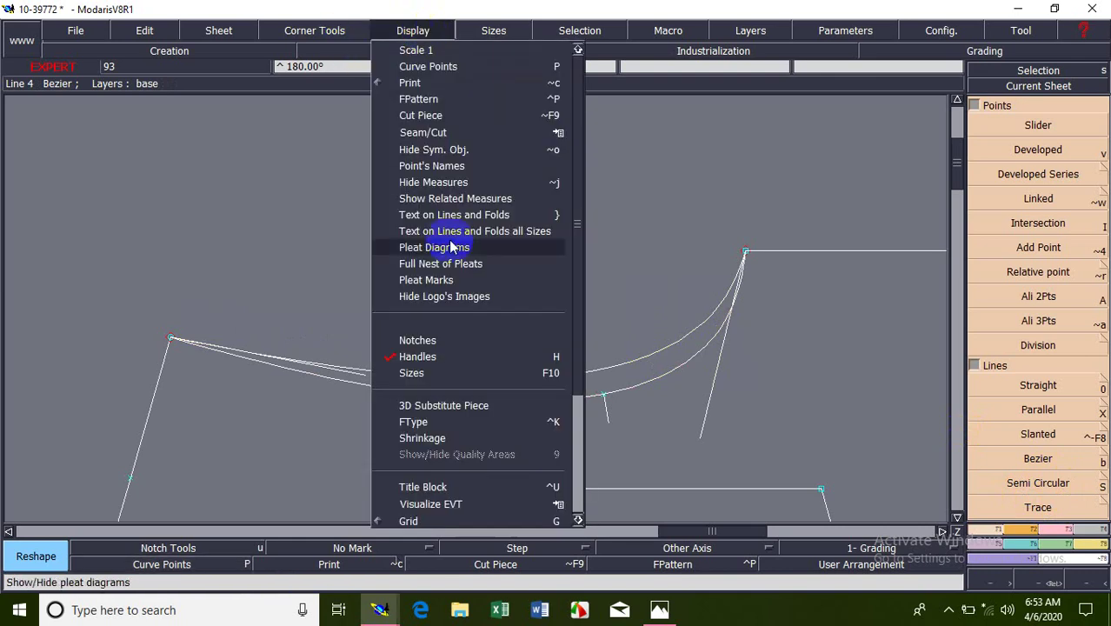
left_click(448, 358)
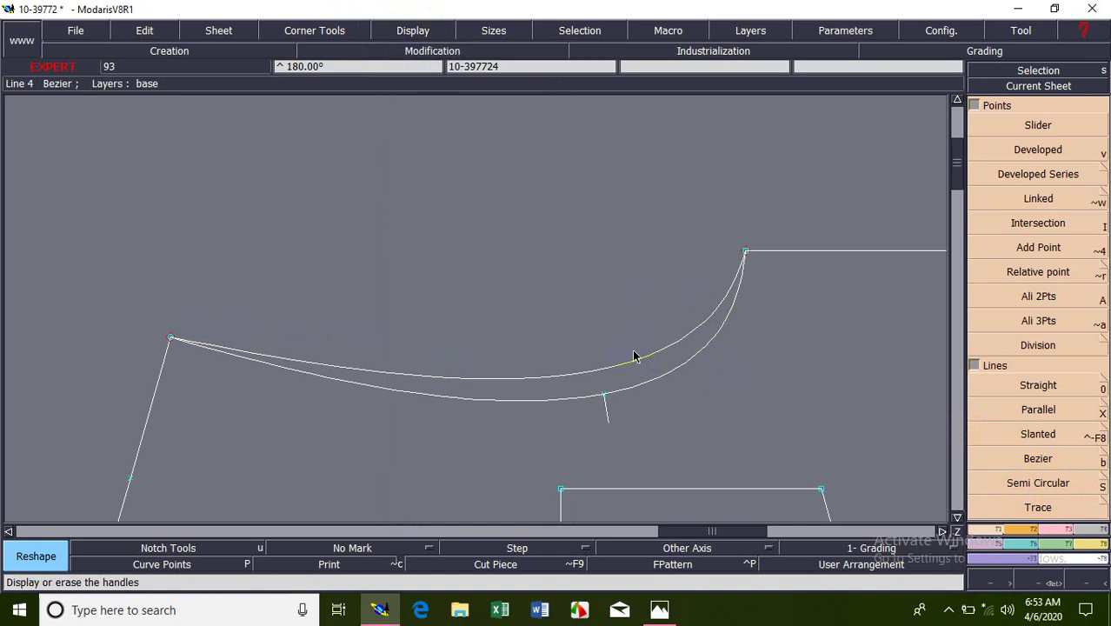
left_click(412, 31)
left_click(408, 31)
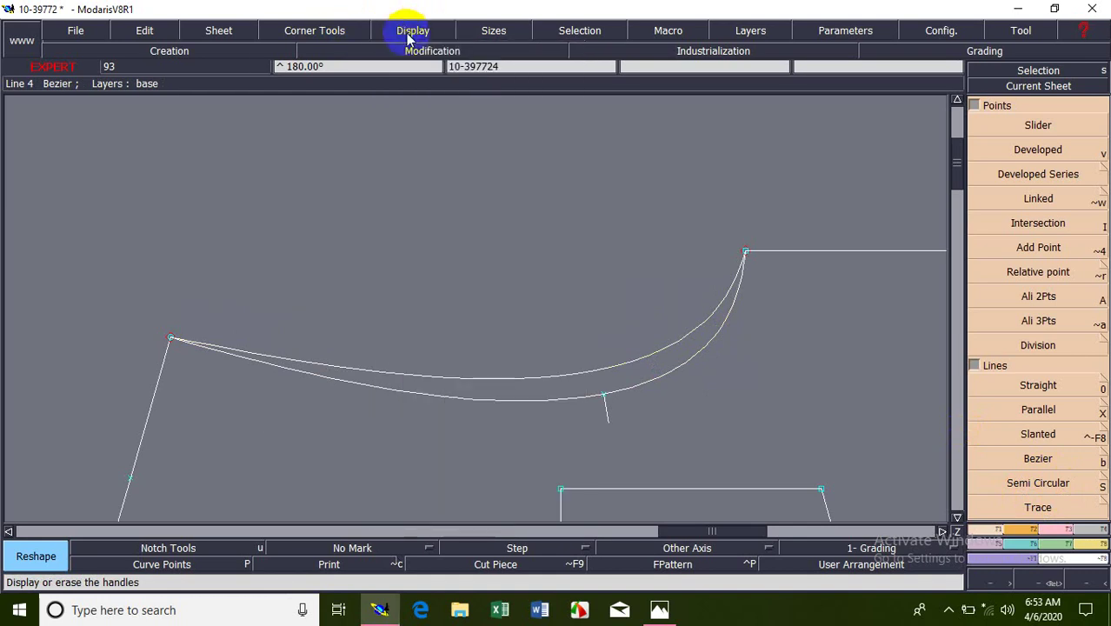
left_click(413, 31)
left_click(448, 356)
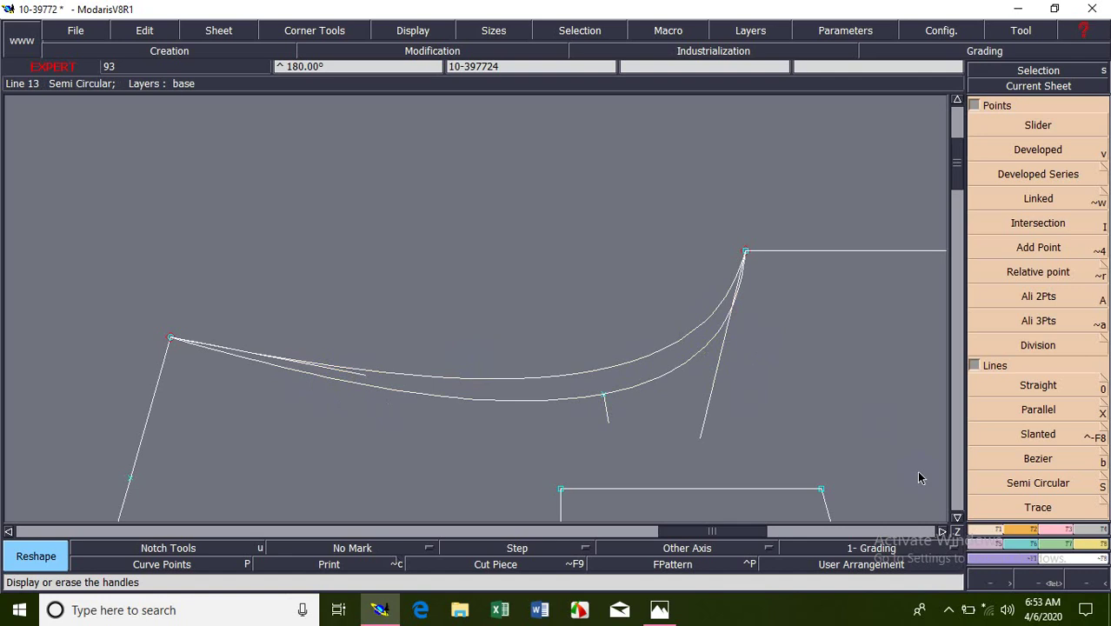
Return from the Reshape tools to the point and line creation tools, and hide the curve handles.
left_click(1062, 528)
left_click(1050, 327)
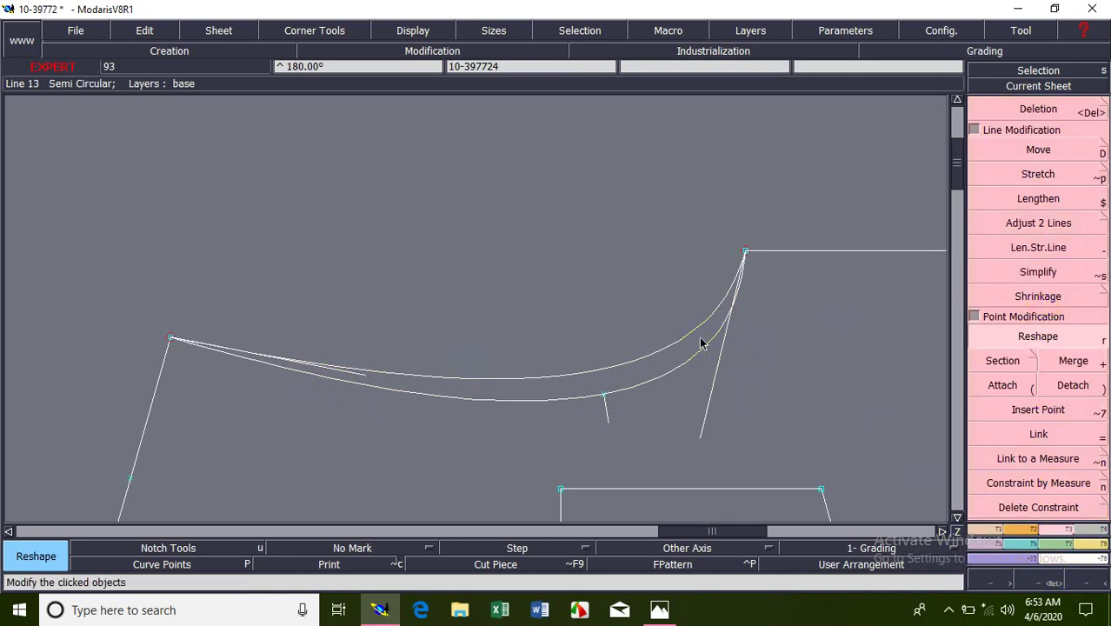
left_click(977, 532)
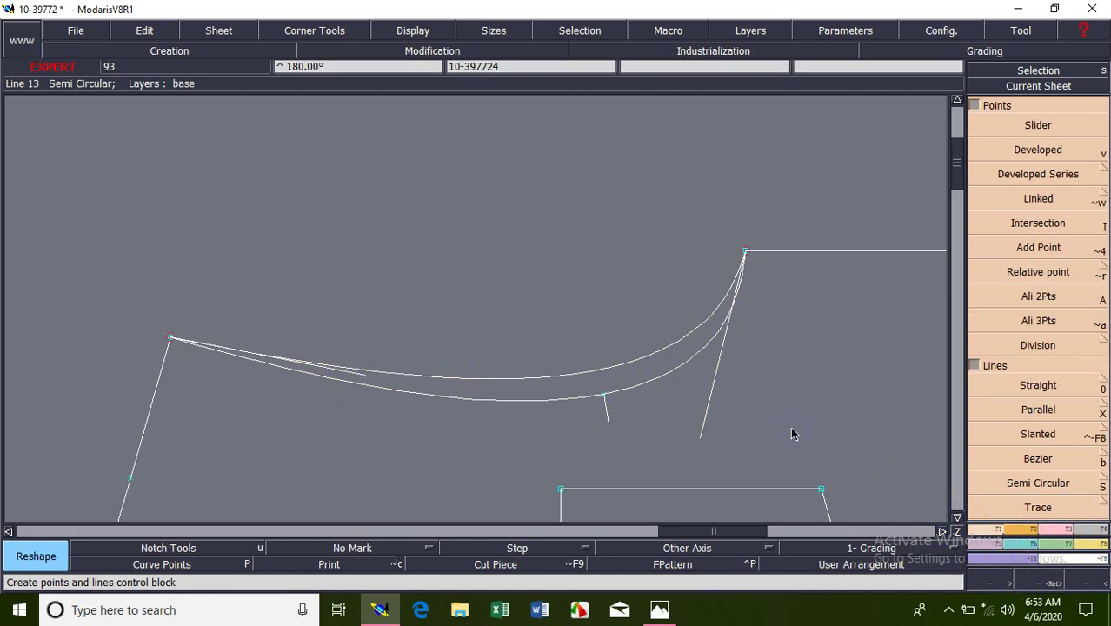
key("F11")
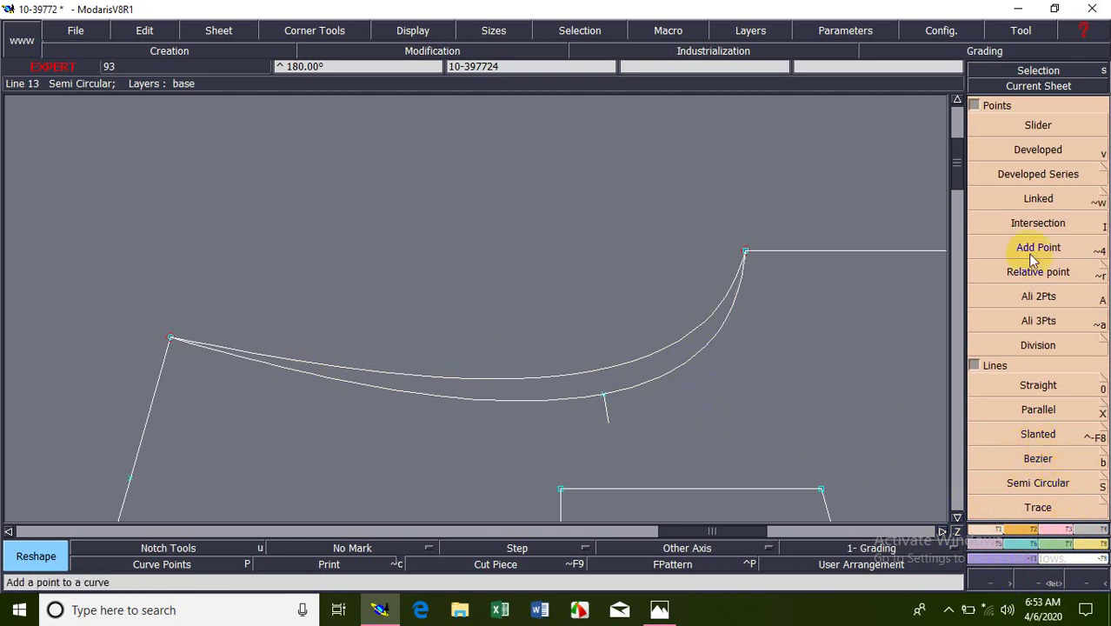
Collapse the point creation tools and create a symmetry axis from two points on the lower long edge of the pattern.
left_click(973, 106)
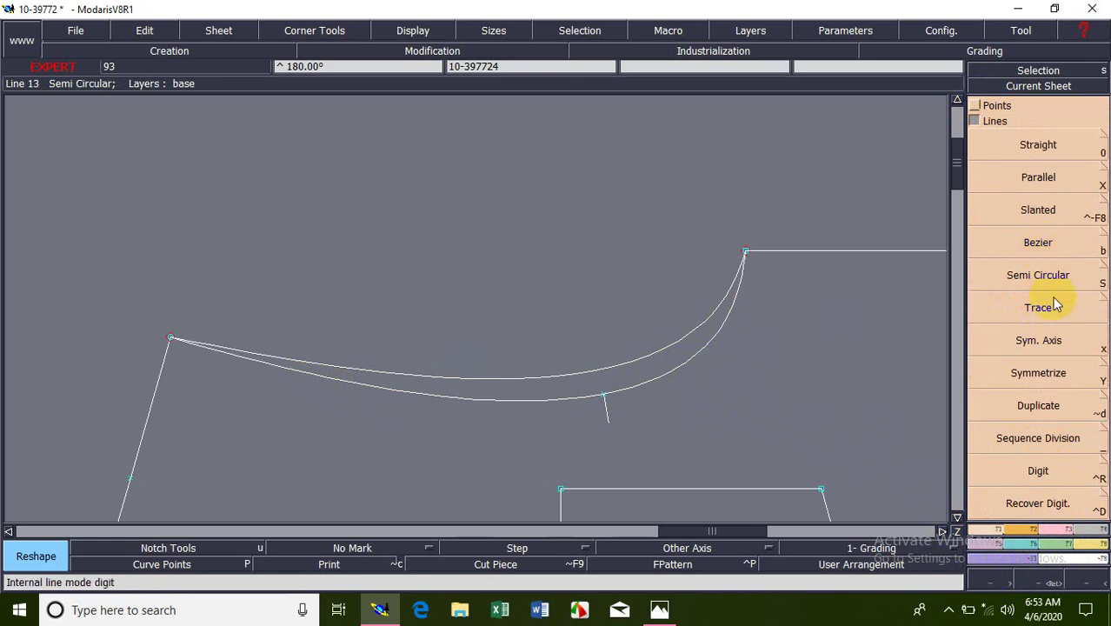
left_click(1031, 343)
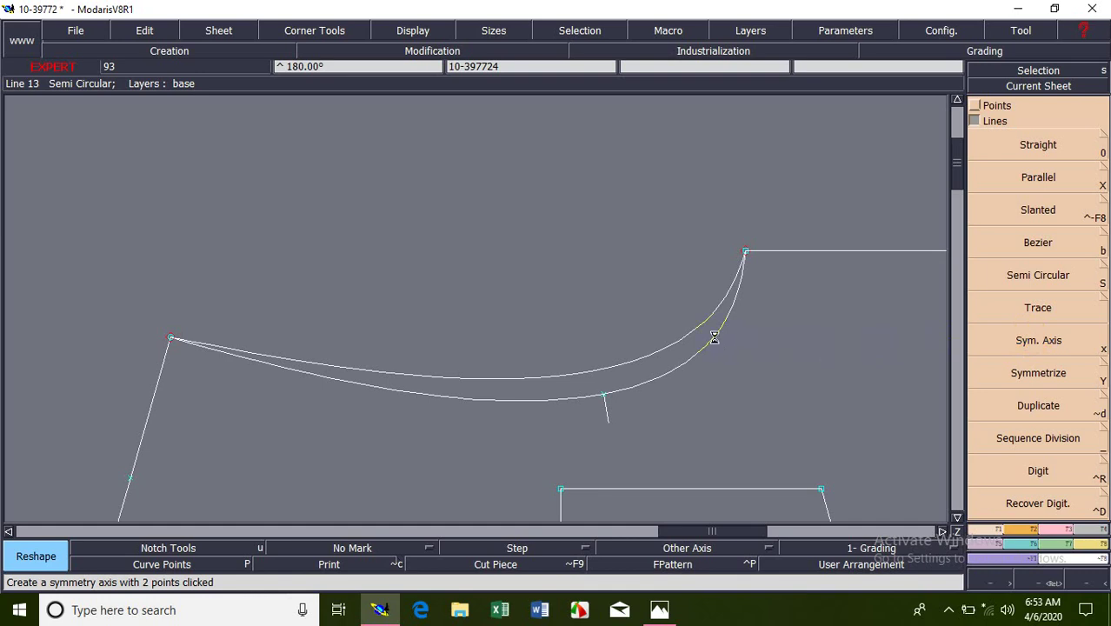
key("Home")
left_click(980, 382)
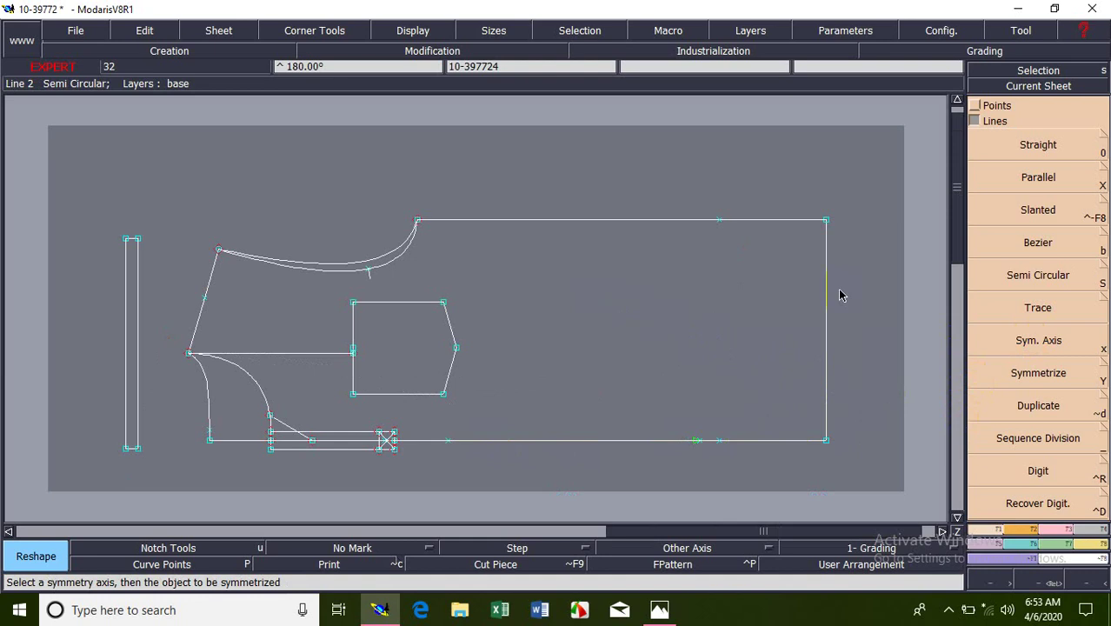
left_click(1046, 344)
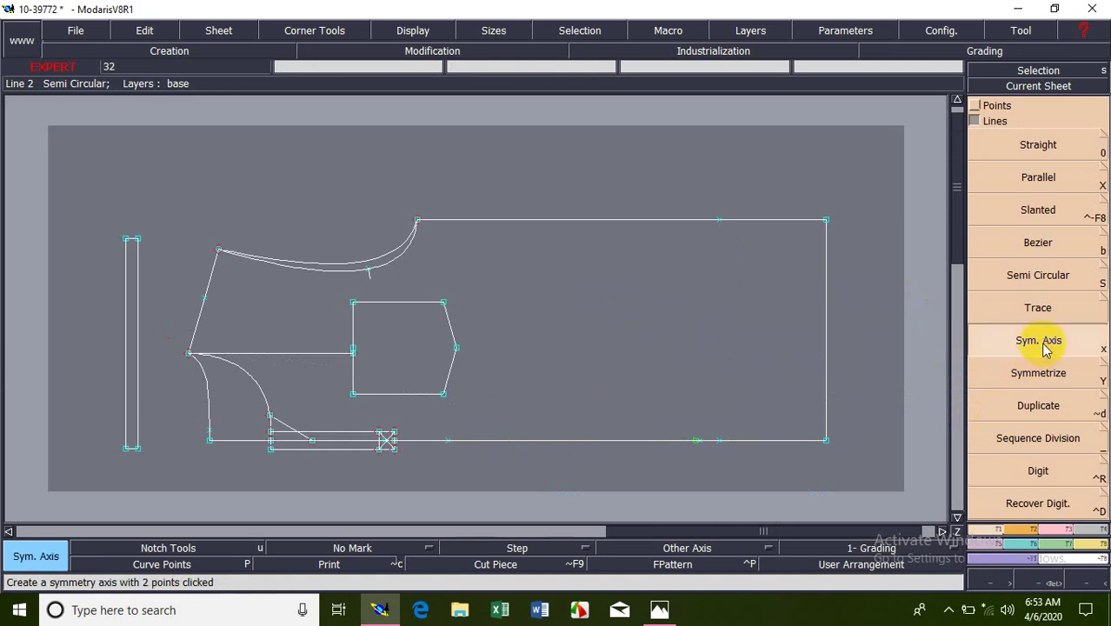
left_click(525, 441)
left_click(586, 441)
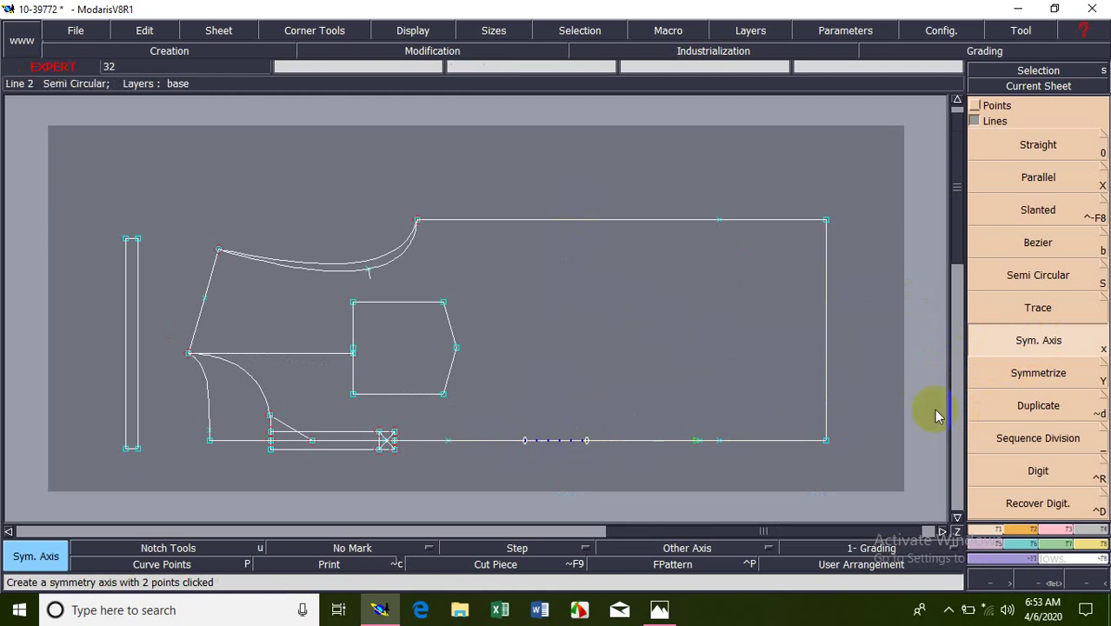
Symmetrize the long upper side edge and the straight hem edge of the base pattern across the symmetry axis.
left_click(1040, 379)
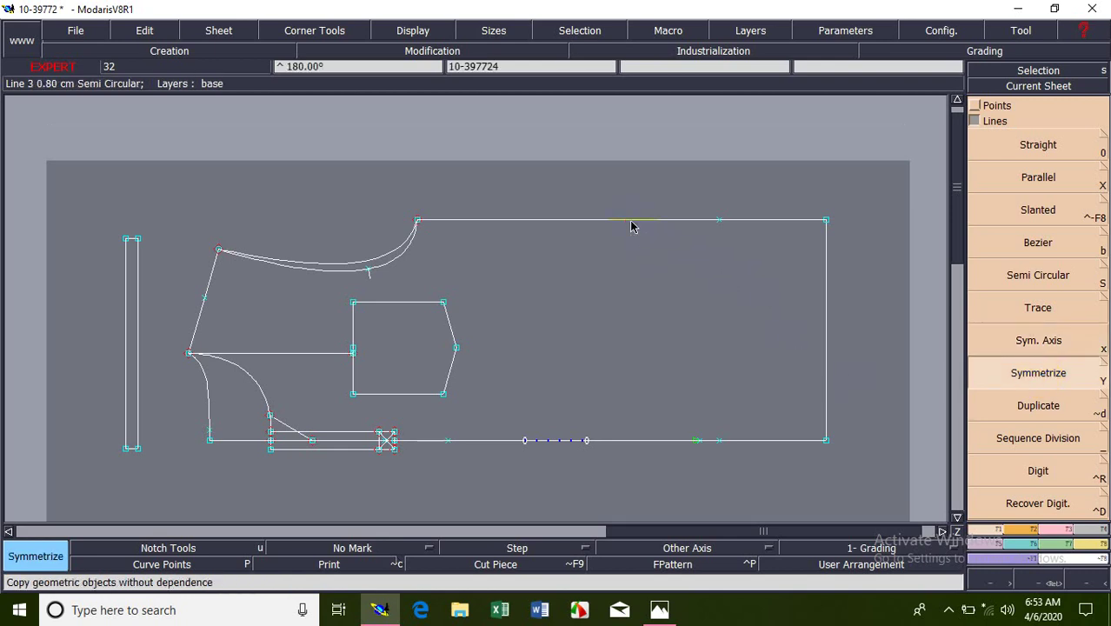
left_click(632, 223)
left_click(718, 244)
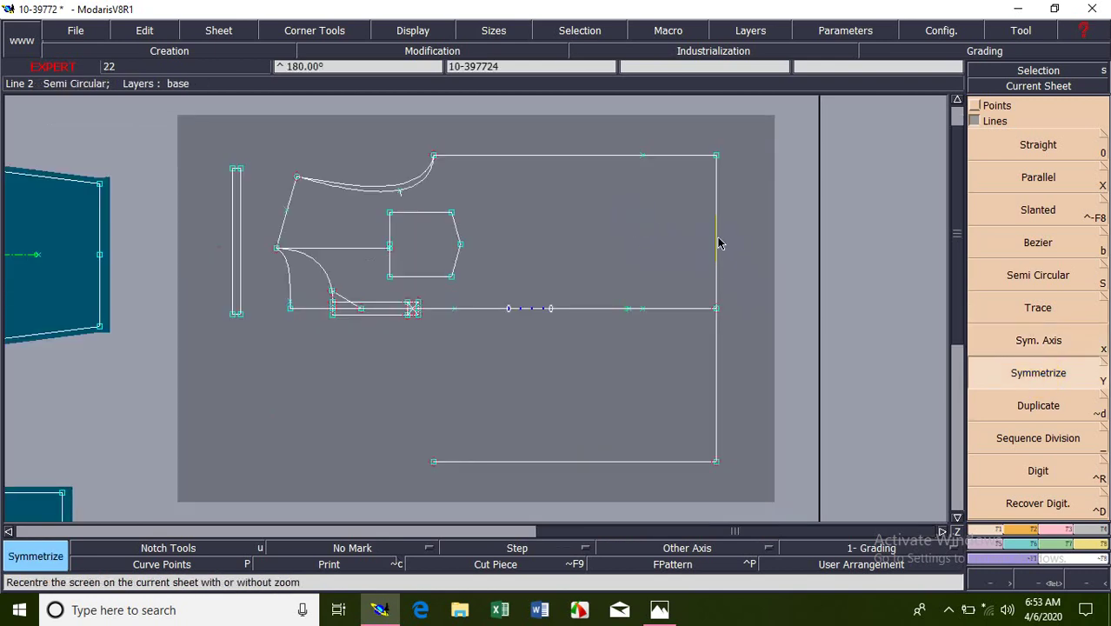
Symmetrize the shoulder line, both neckline curves and both armhole curves to complete the other half of the body.
left_click(292, 194)
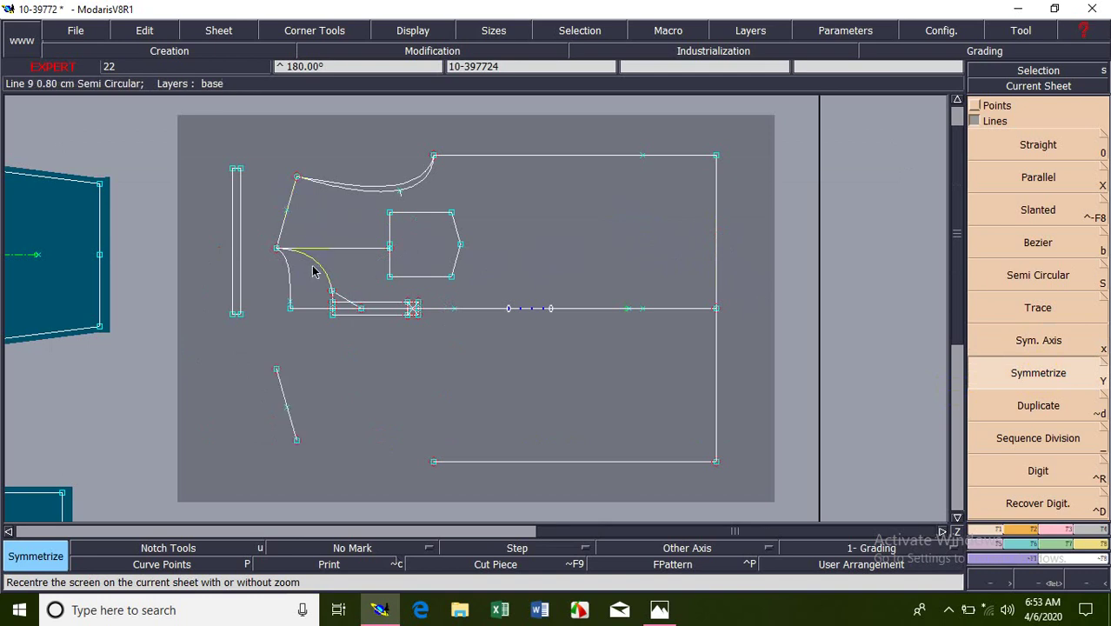
left_click(289, 272)
left_click(325, 271)
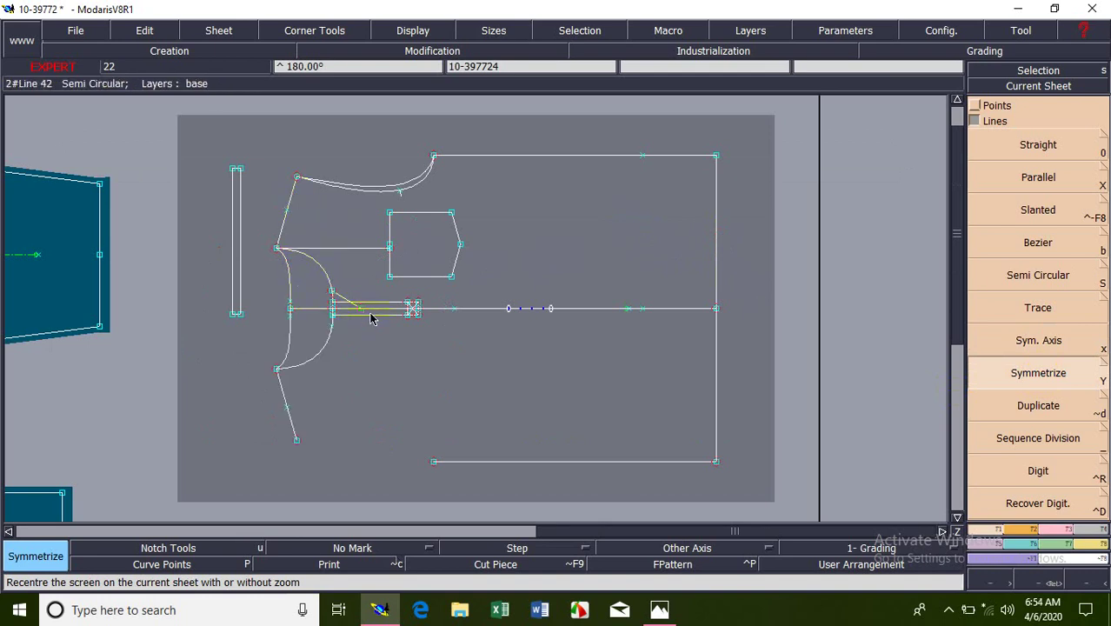
left_click(376, 192)
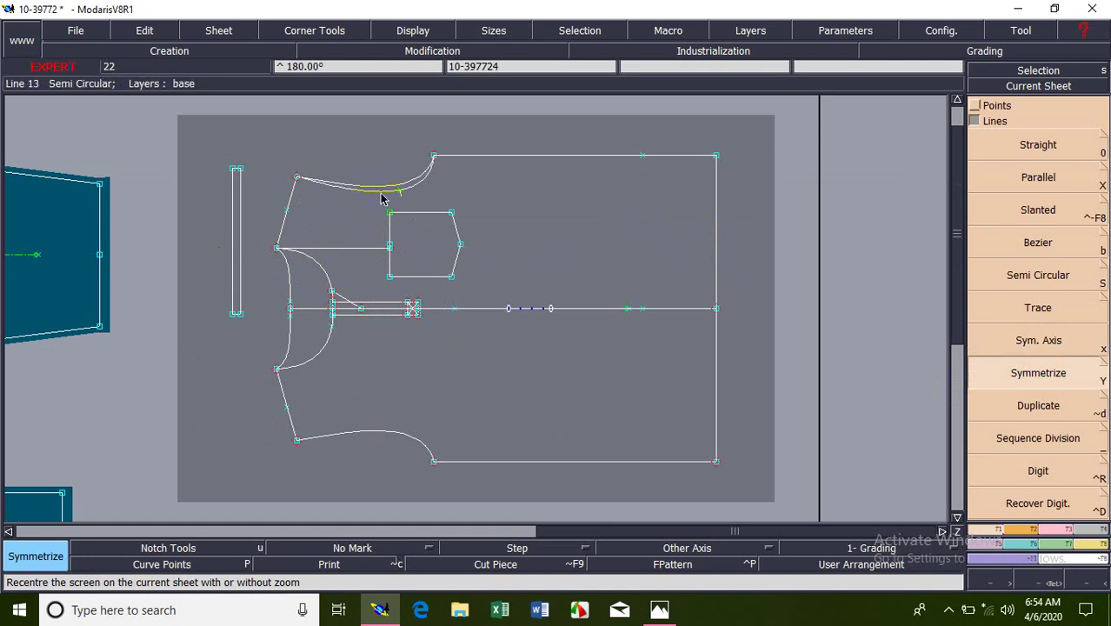
left_click(380, 192)
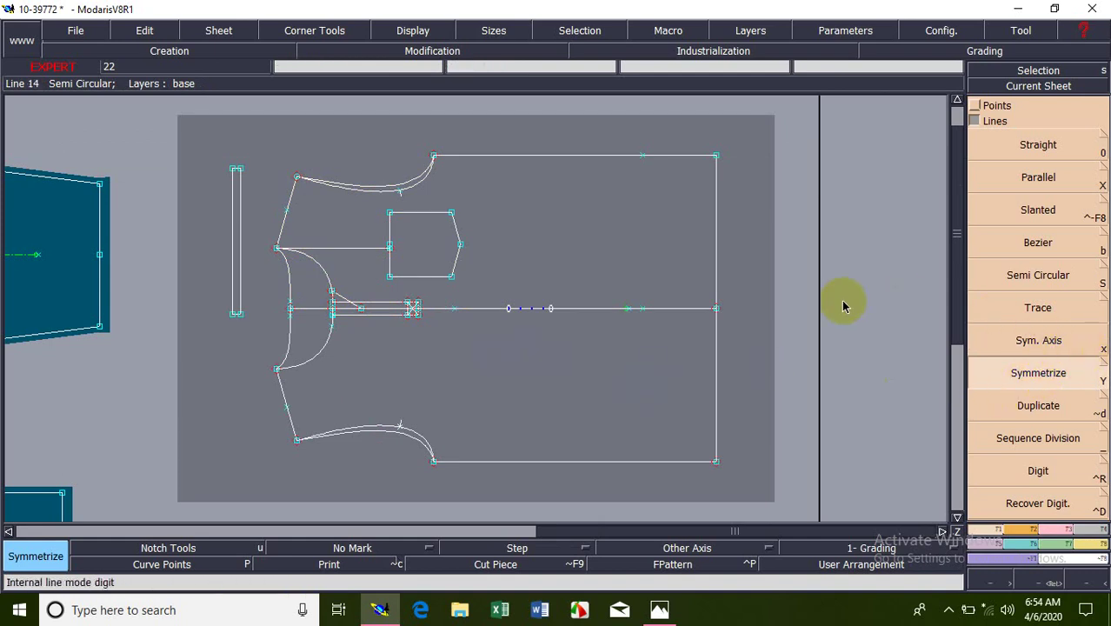
Undo all the symmetrized lines, leaving only the original half of the base pattern.
key("ctrl+z")
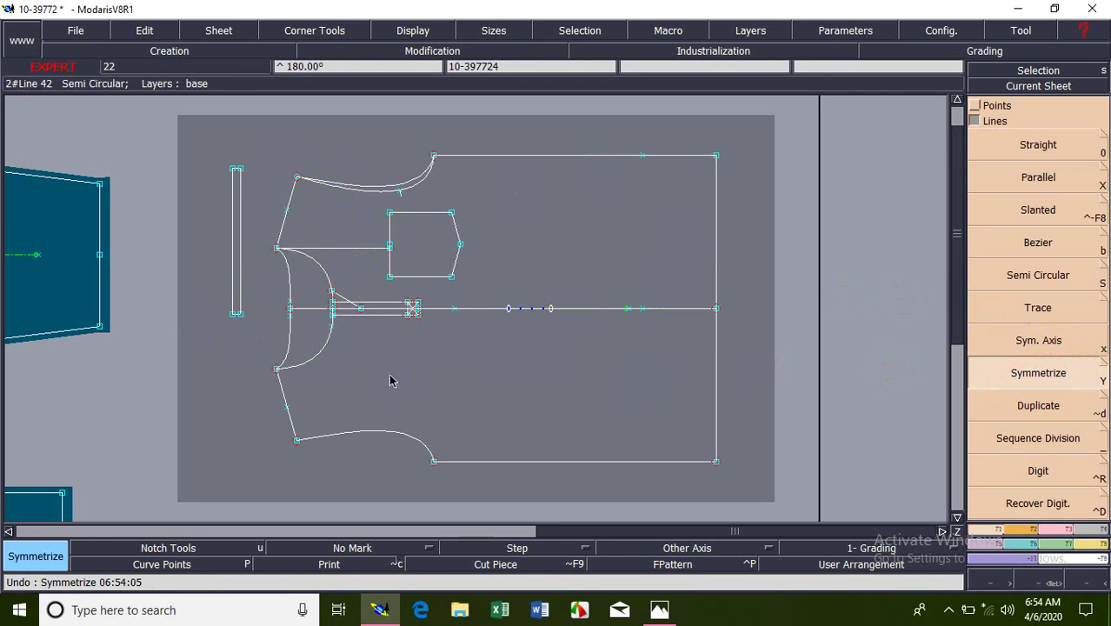
key("ctrl+z")
key("ctrl+z")
key("ctrl+z")
key("ctrl+z")
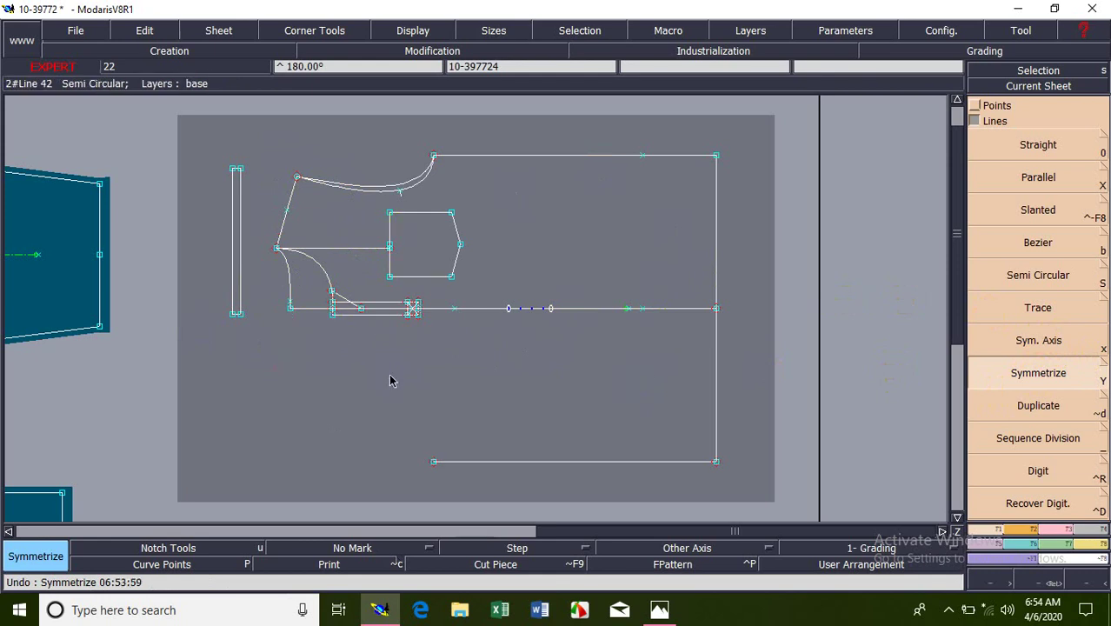
key("ctrl+z")
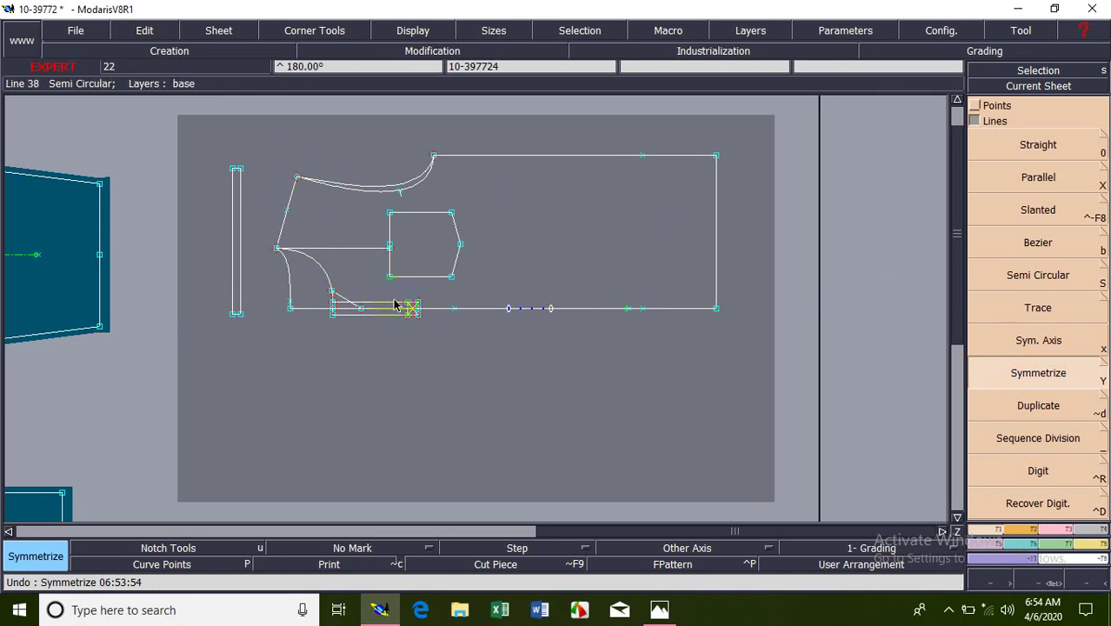
Activate the Duplicate tool and automatically arrange all the sheets on the desk.
key("Return")
left_click_drag(191, 138, 789, 361)
left_click(1040, 439)
left_click(1047, 405)
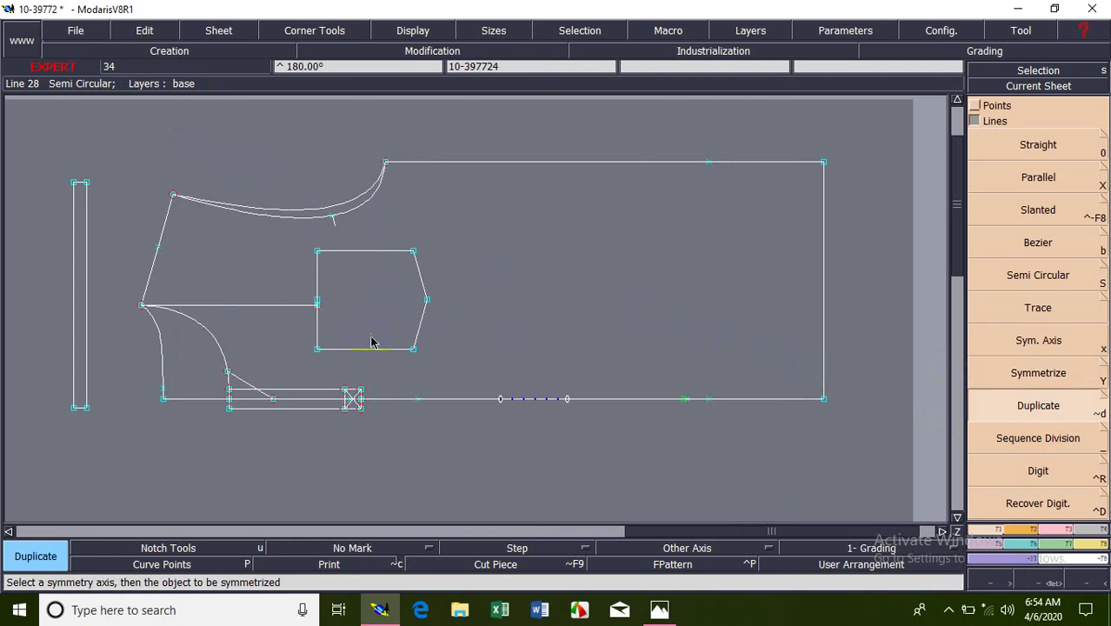
key("j")
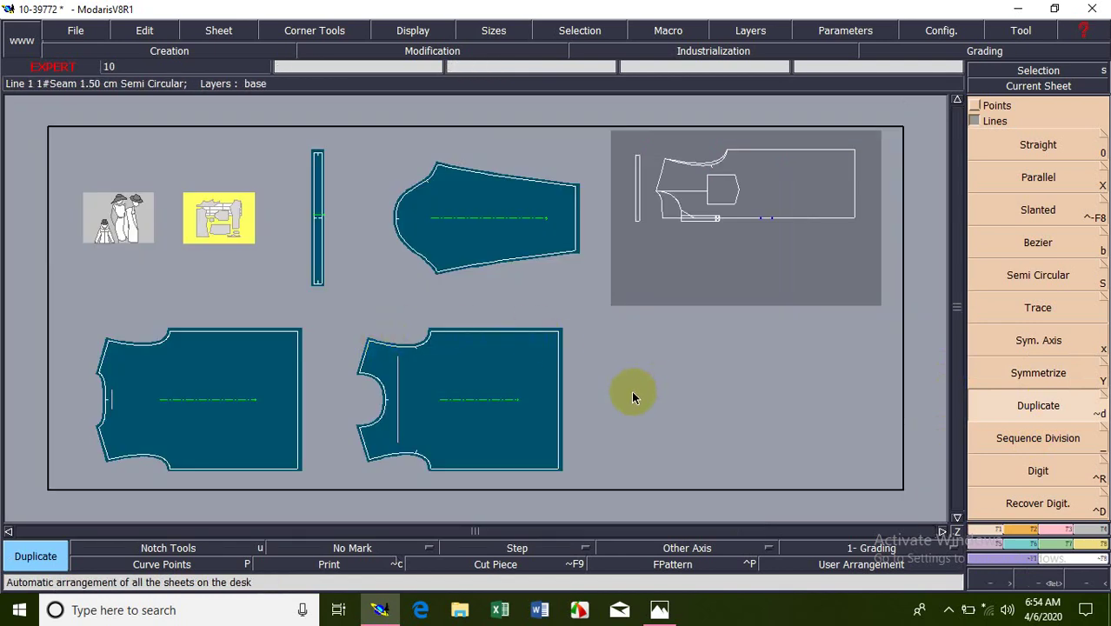
key("z")
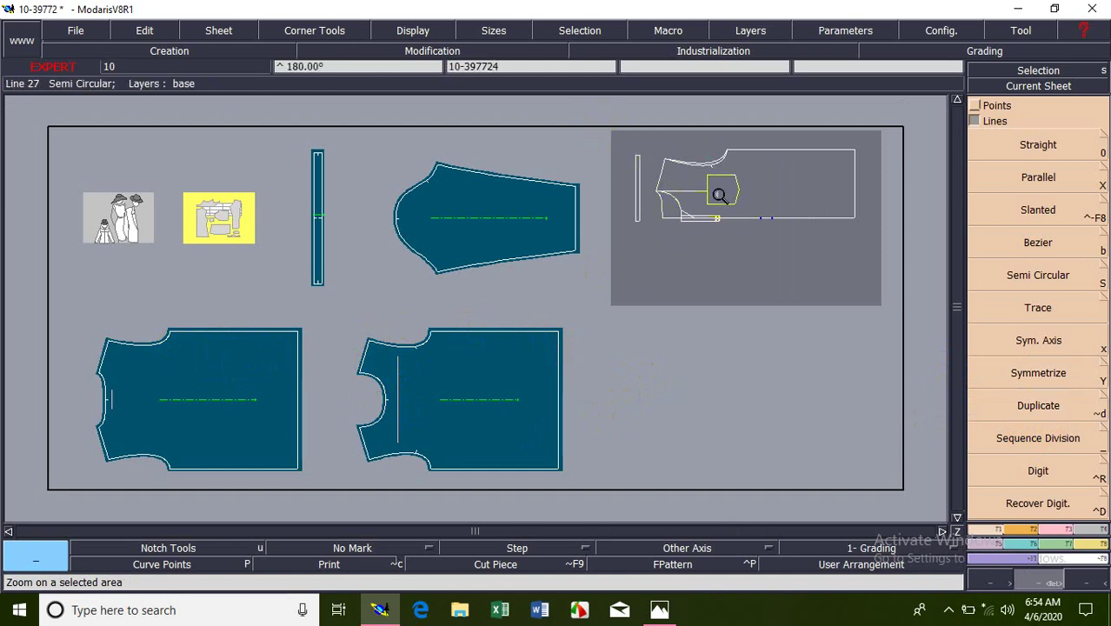
left_click(427, 380)
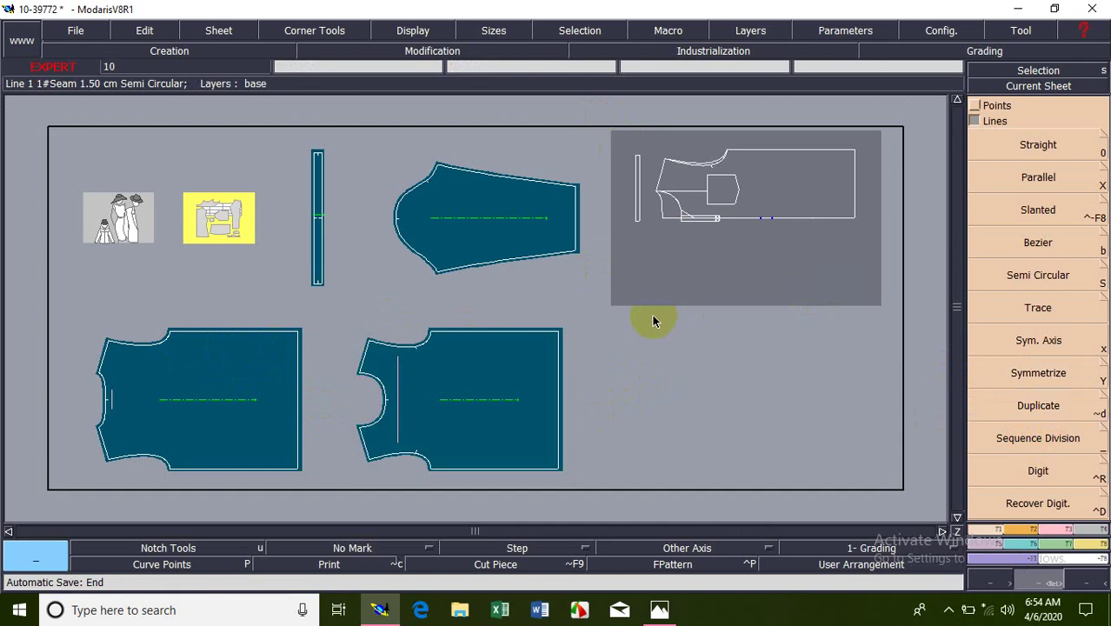
key("Home")
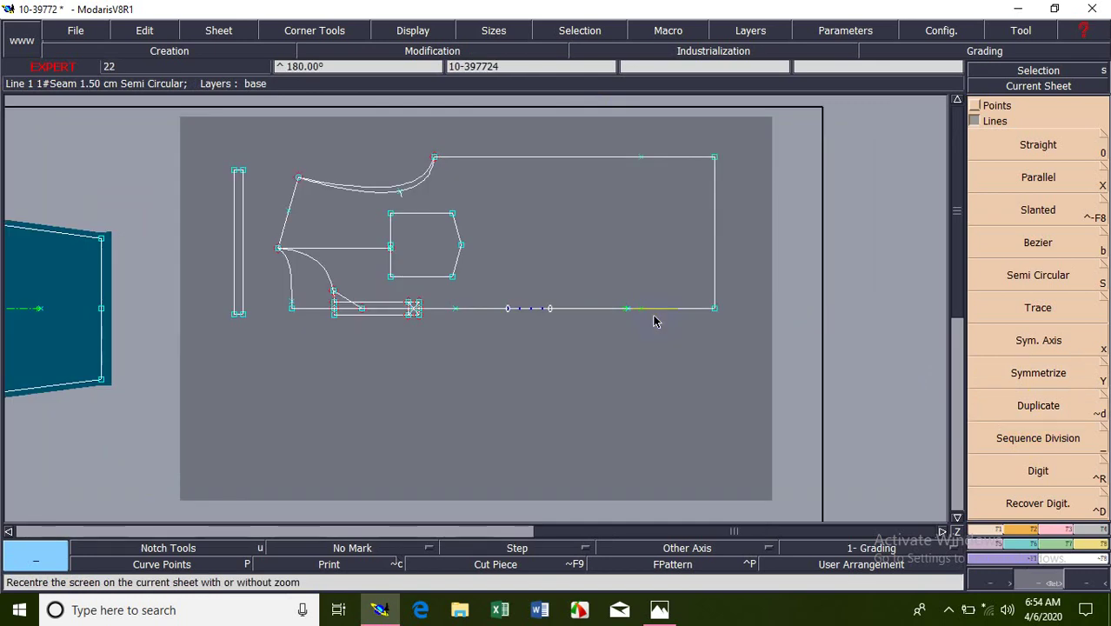
left_click(719, 309)
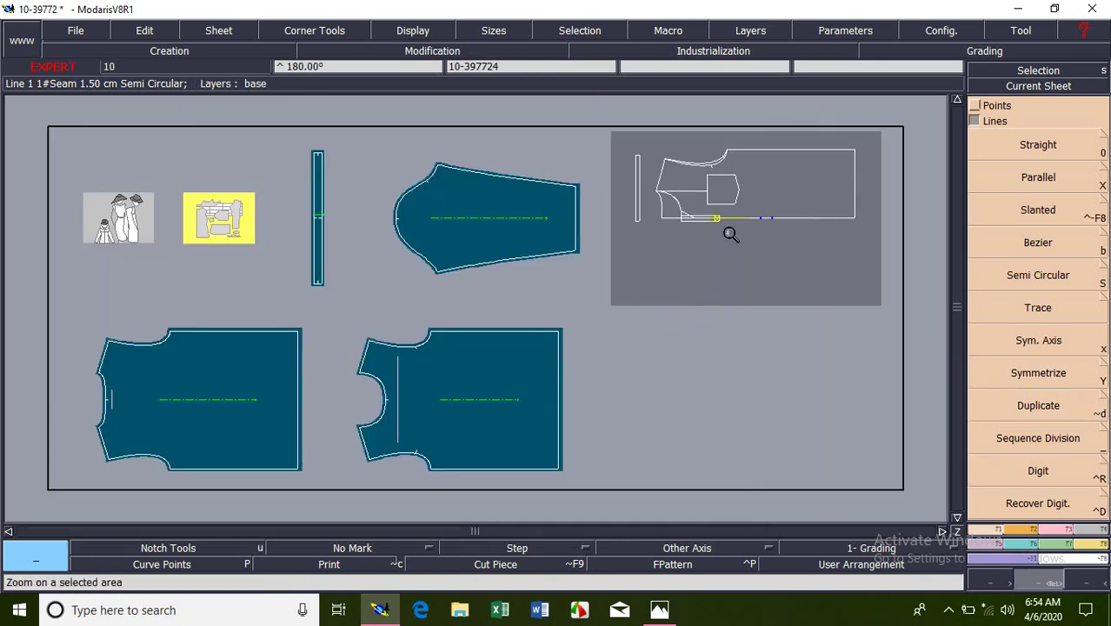
key("Delete")
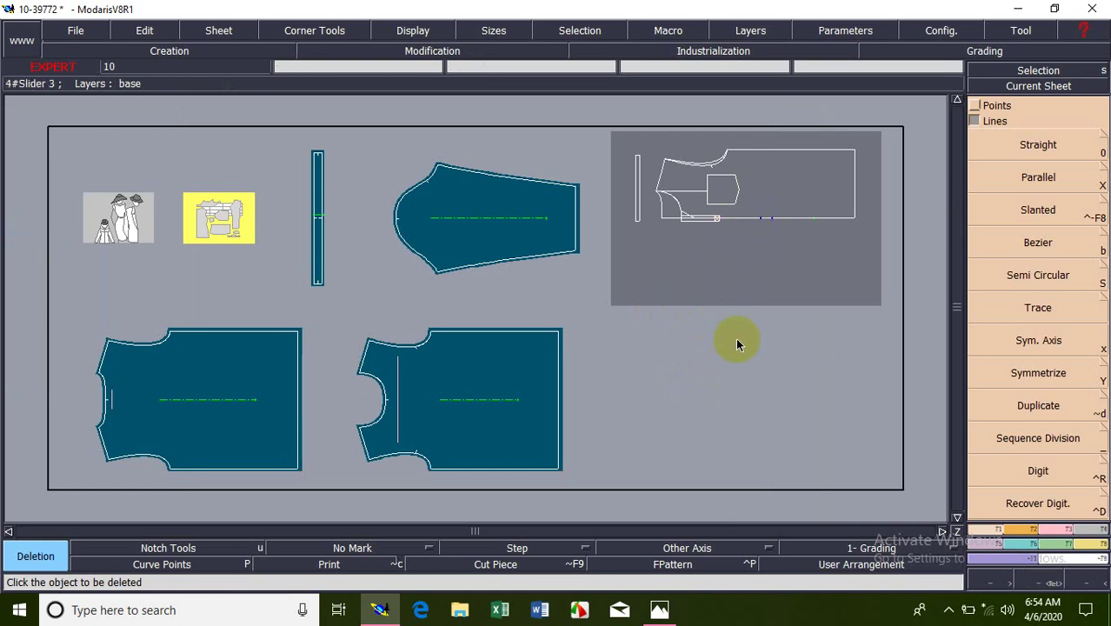
Marry the base pattern to the front piece, matching its lower hem corner to the midpoint of the front's hem.
key("Return")
left_click_drag(334, 148, 880, 478)
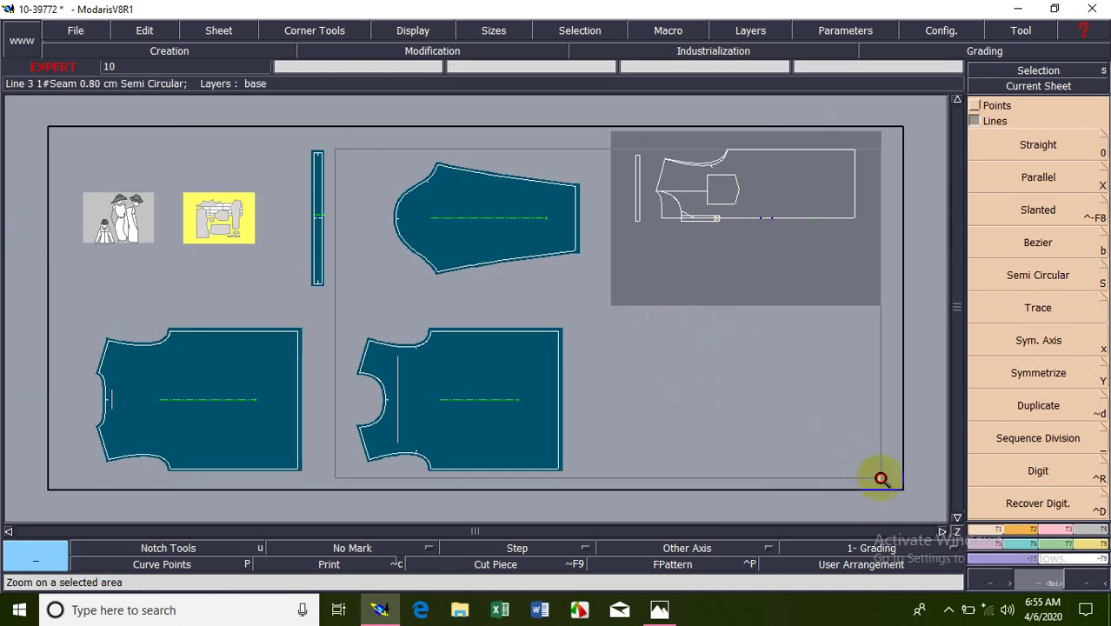
left_click(1086, 543)
left_click(1067, 374)
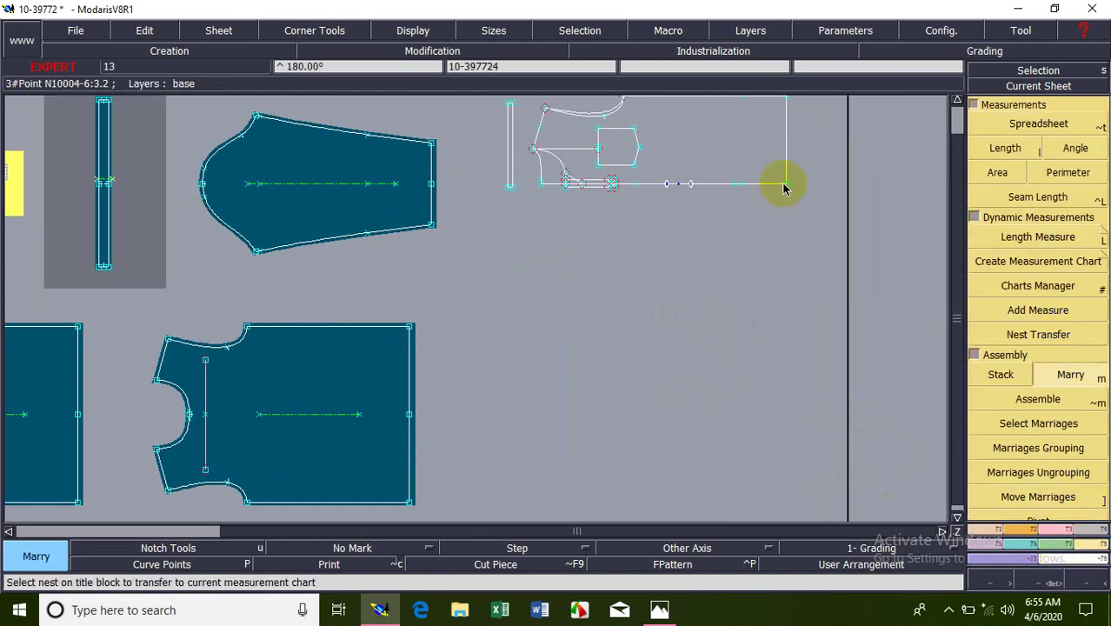
left_click(784, 187)
left_click(408, 414)
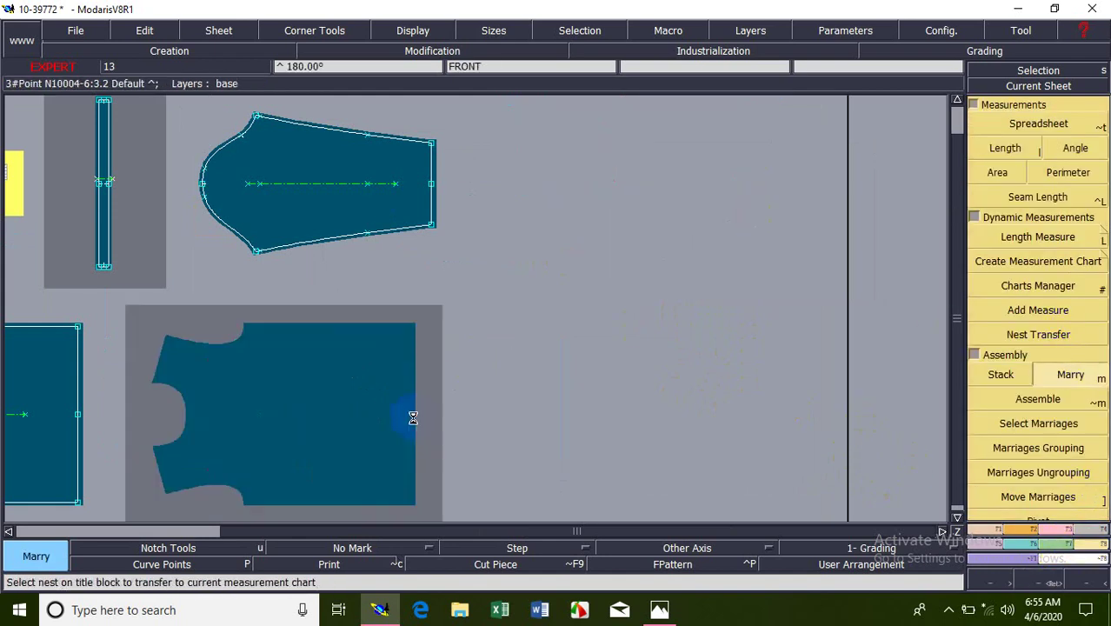
Start duplicating the pocket outline of the married base pattern on the front piece.
key("z")
left_click_drag(104, 310, 368, 469)
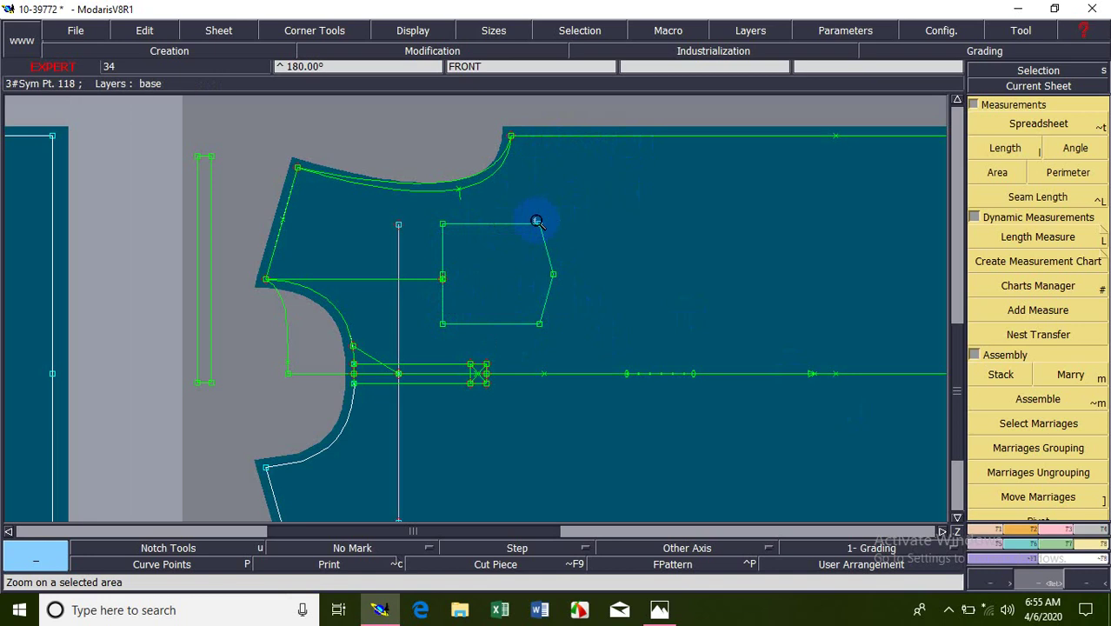
left_click(985, 532)
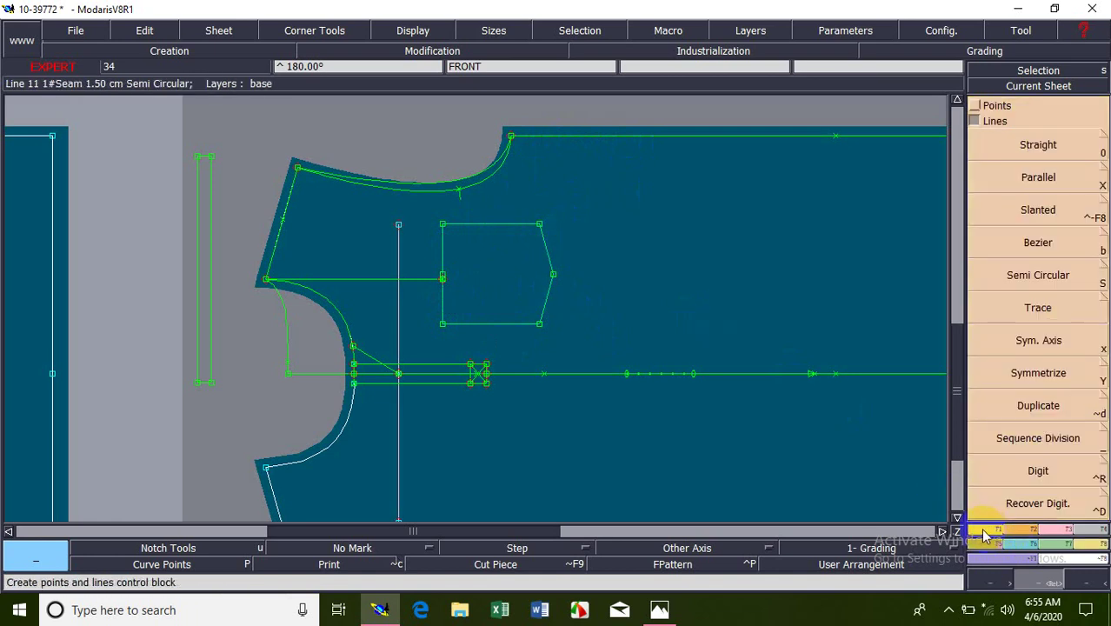
left_click(1043, 405)
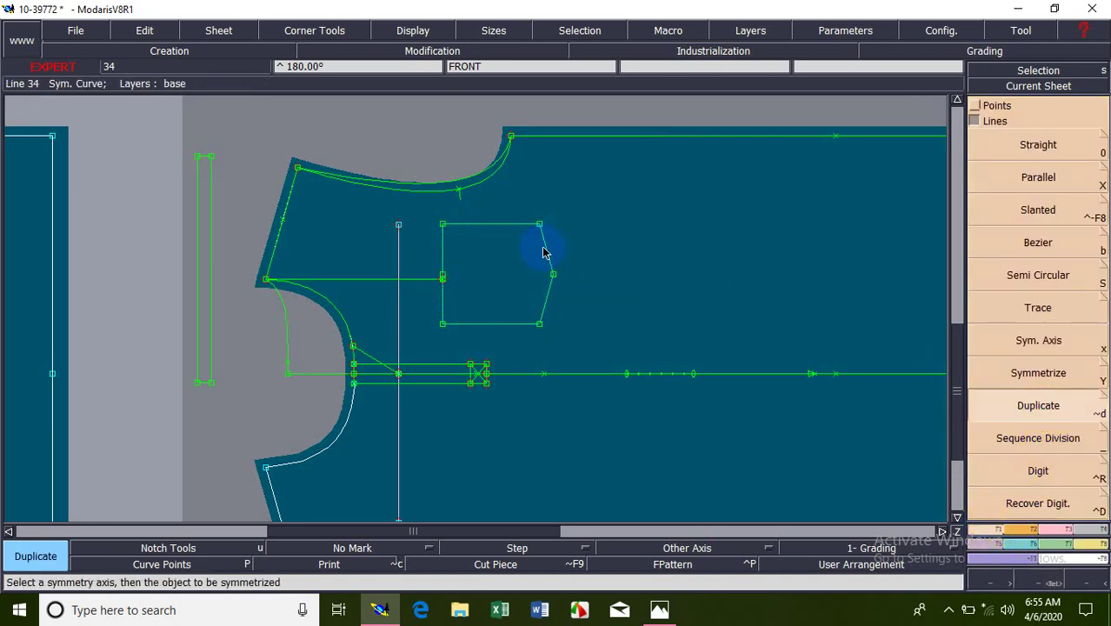
left_click(1035, 406)
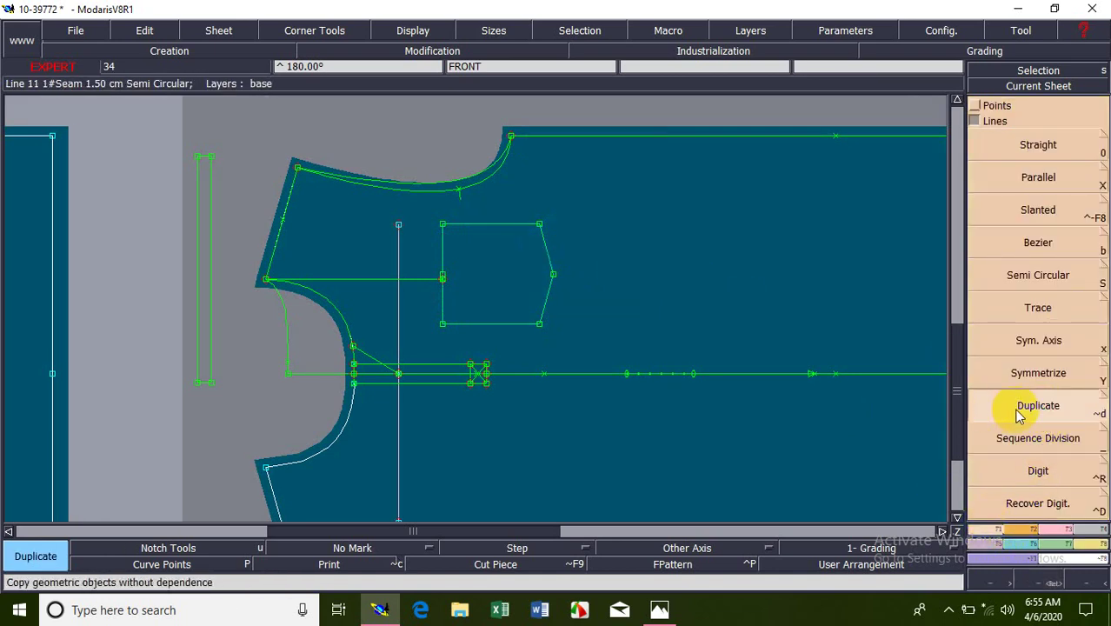
left_click(545, 251)
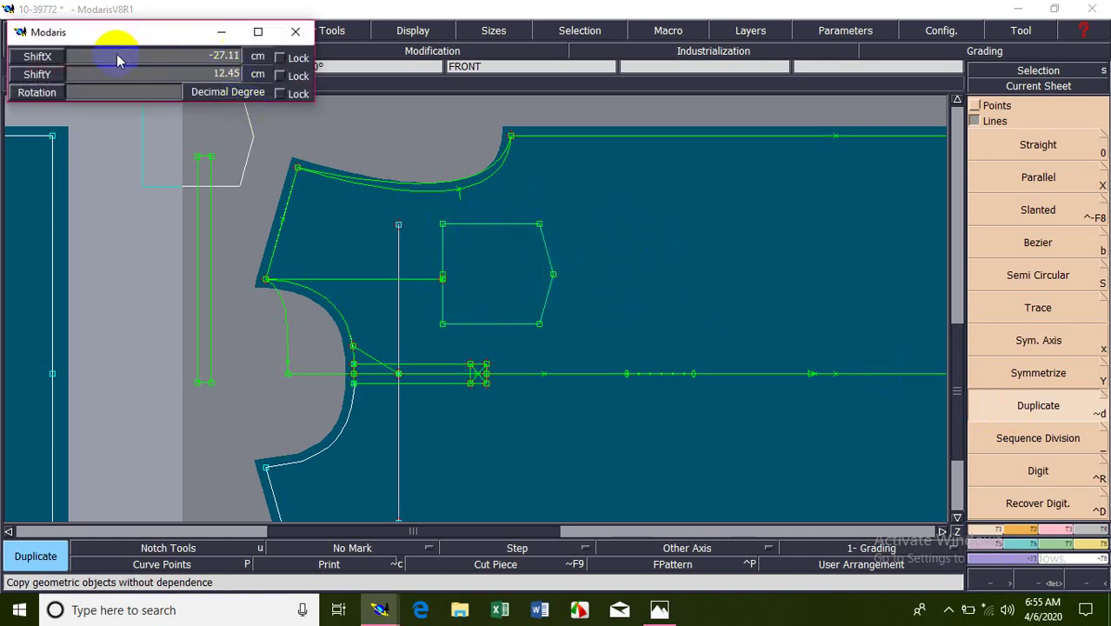
Look at the keyboard picture in Photos and return to Modaris.
left_click(658, 609)
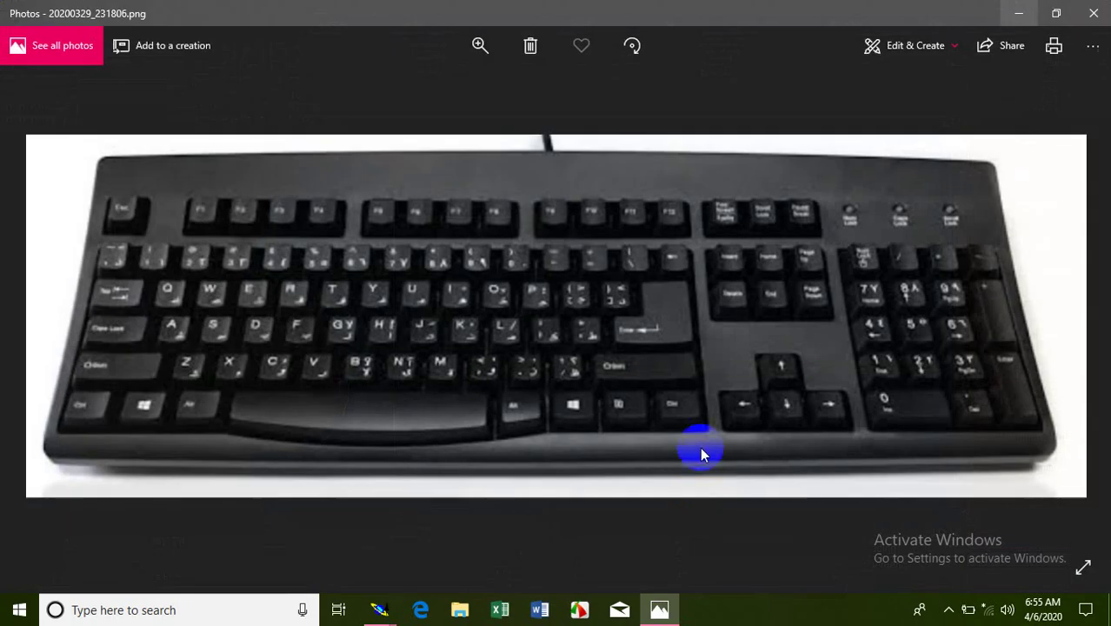
left_click(1018, 13)
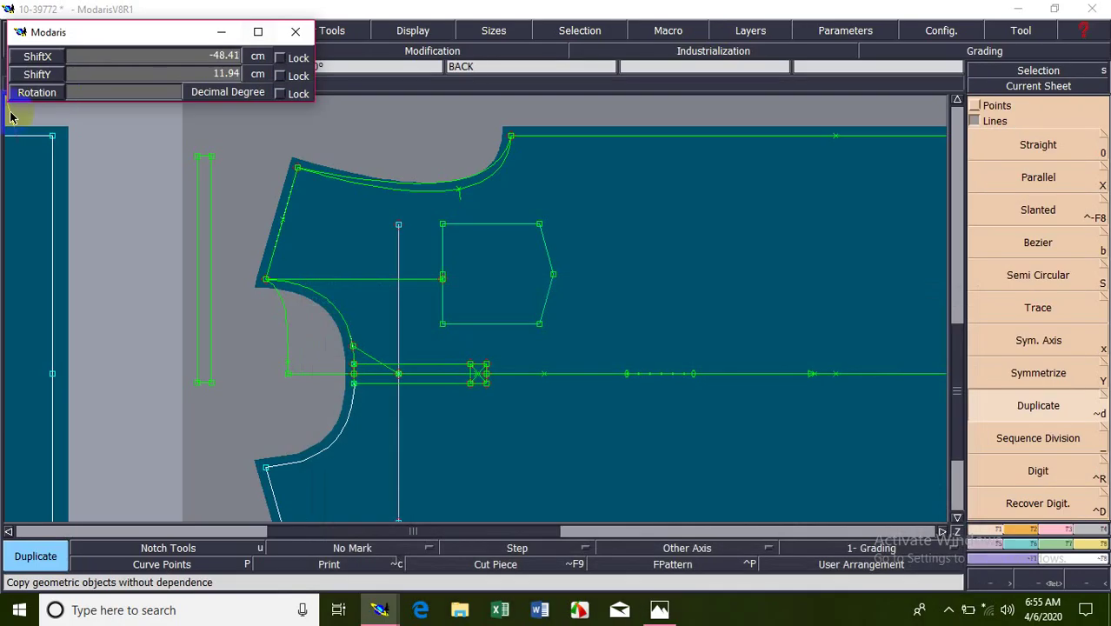
Place the pocket copy exactly over the original with ShiftX 0, ShiftY 0 and Rotation 0.
key("Down")
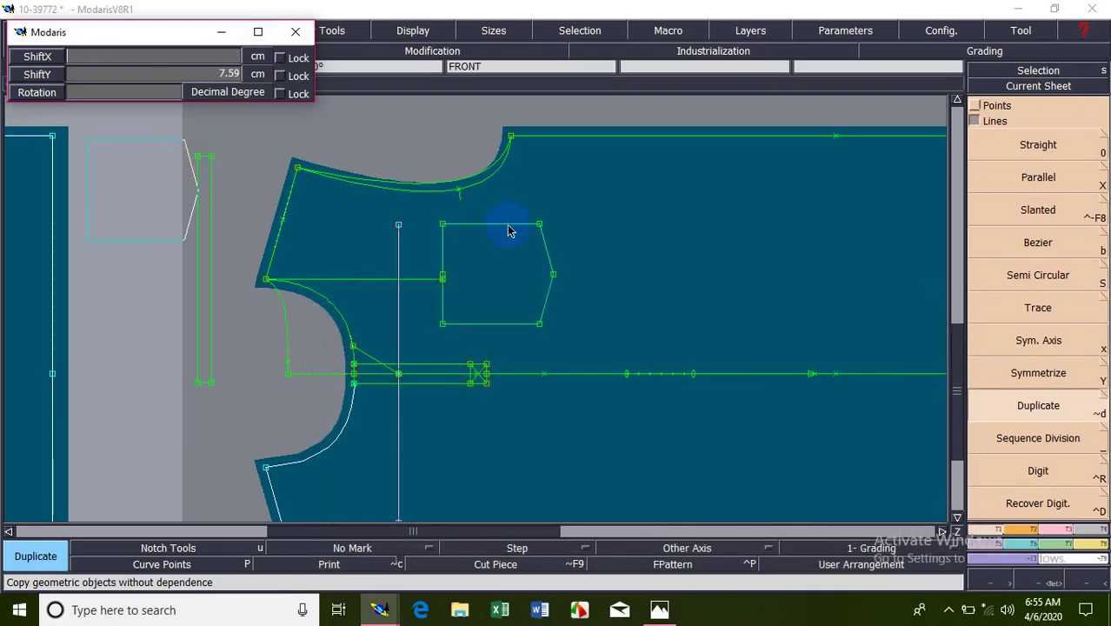
type("0")
key("Down")
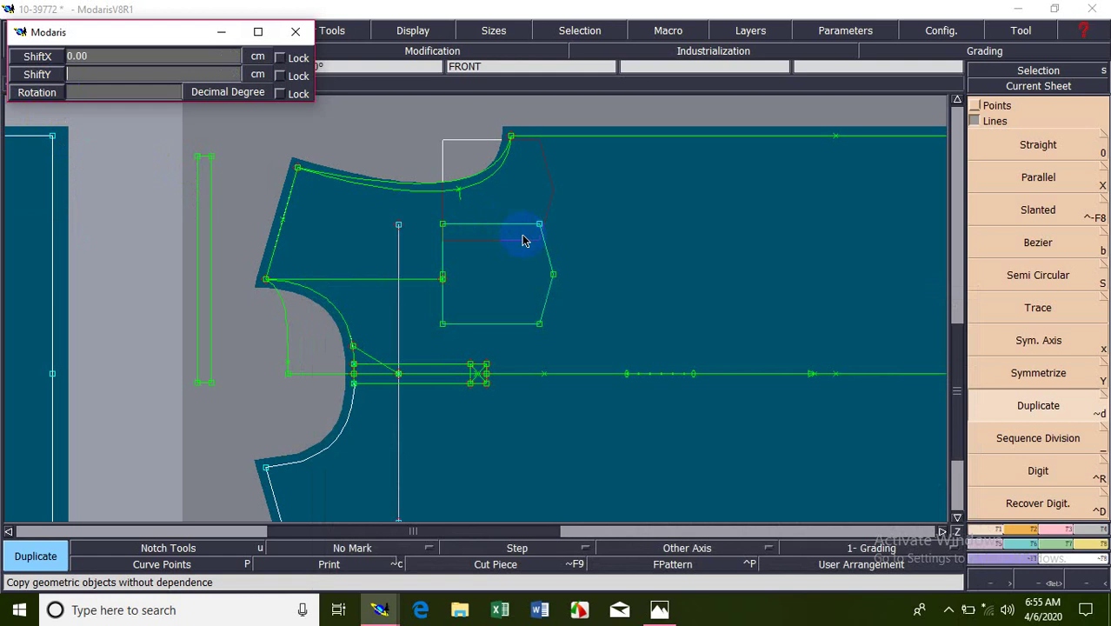
type("0")
key("Return")
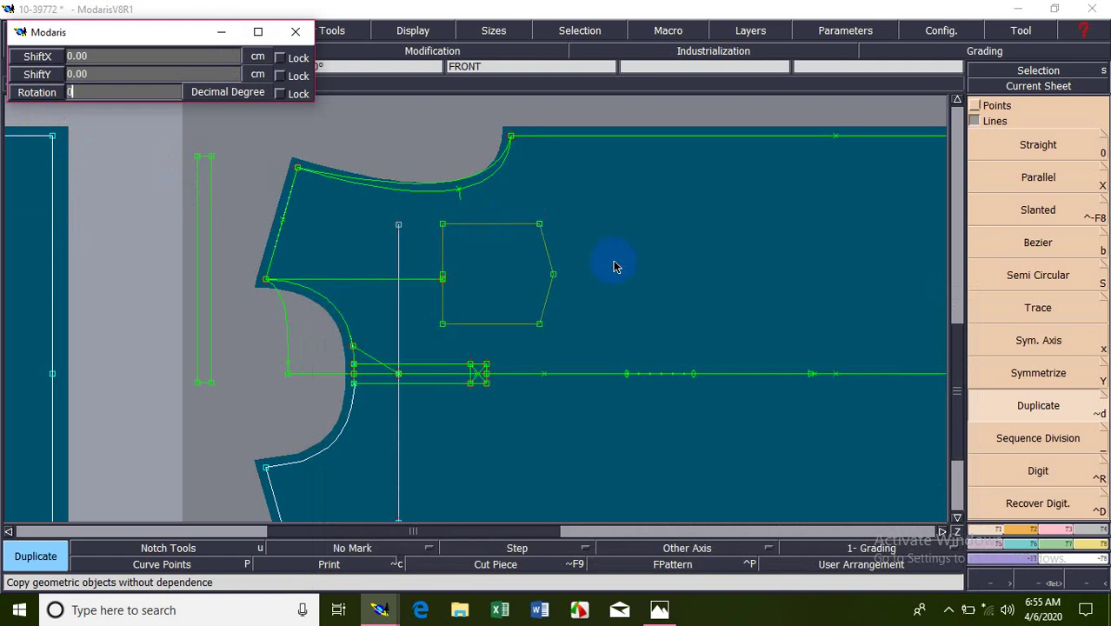
key("Return")
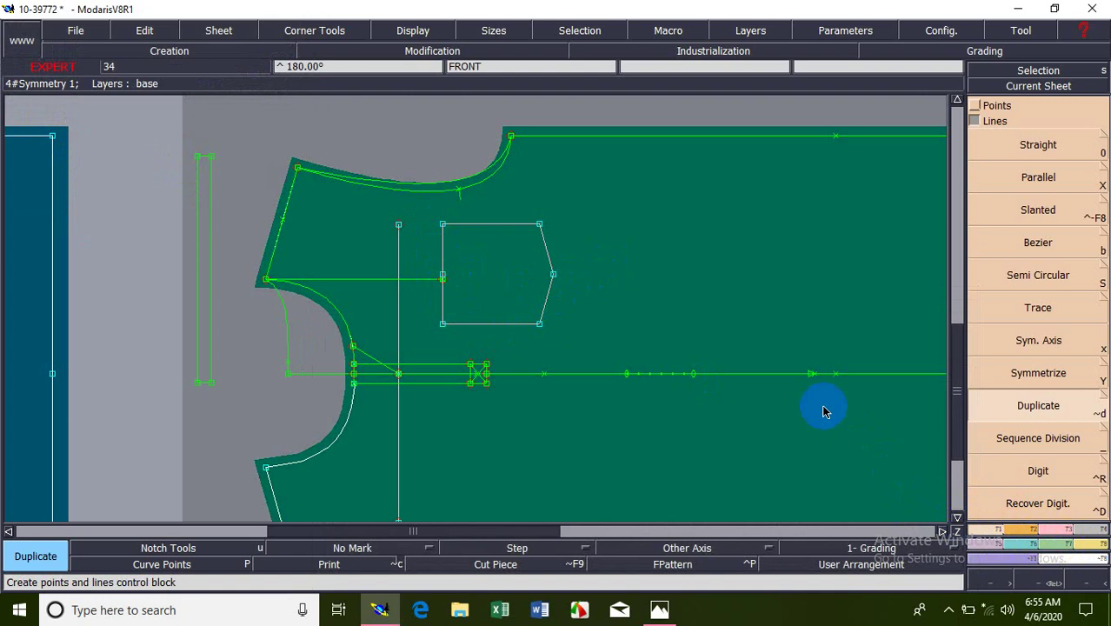
Collapse the measurement tools and divorce the base pattern from the front piece, keeping the duplicated pocket.
key("Delete")
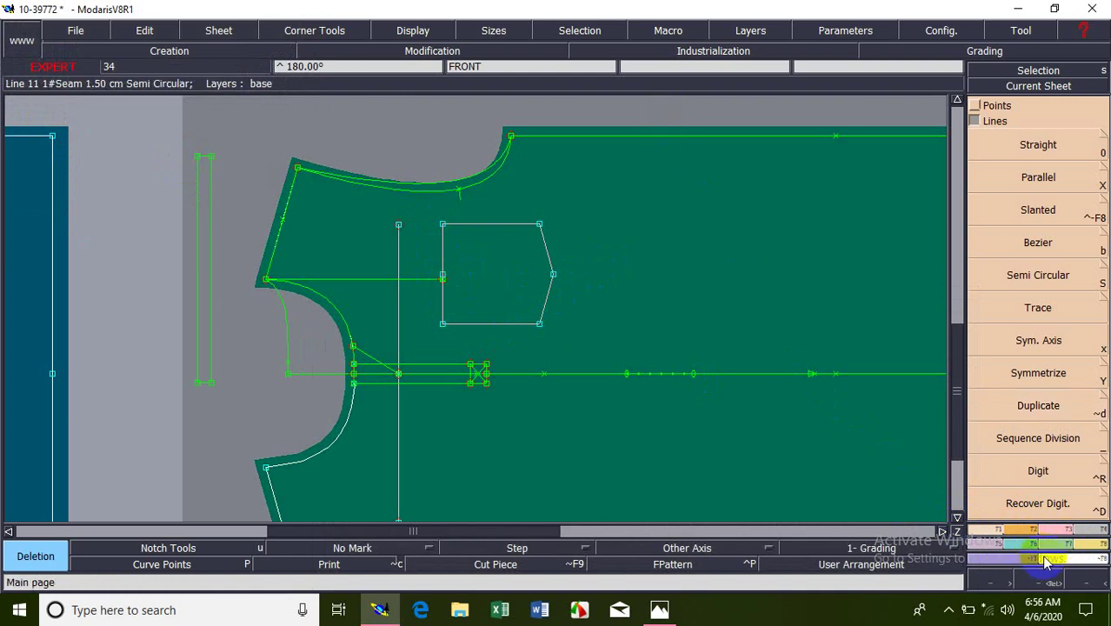
left_click(1093, 555)
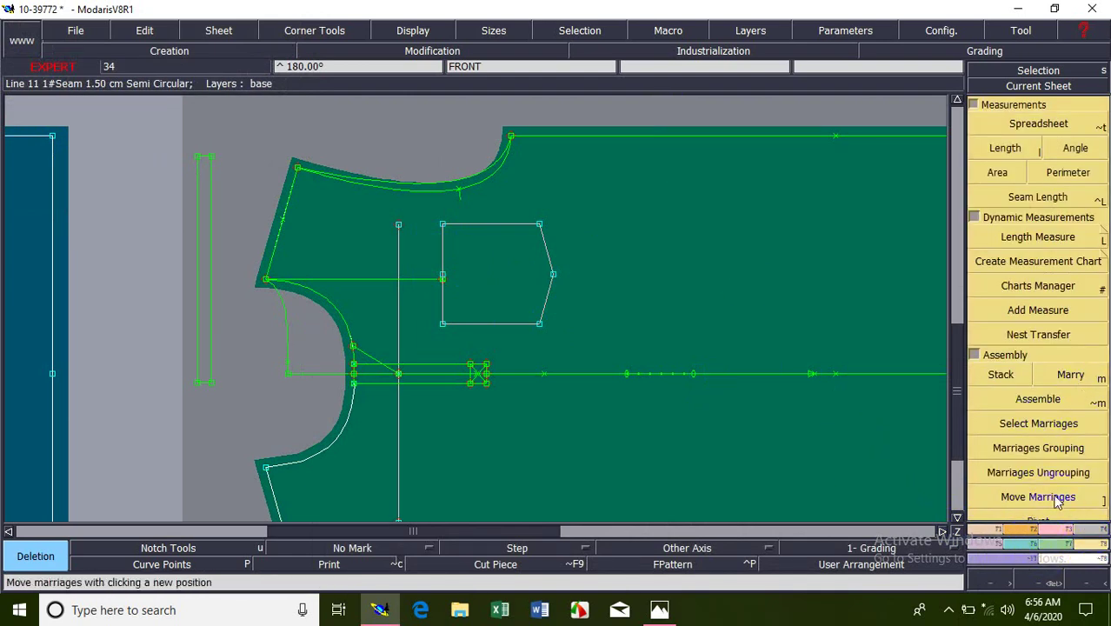
left_click(982, 115)
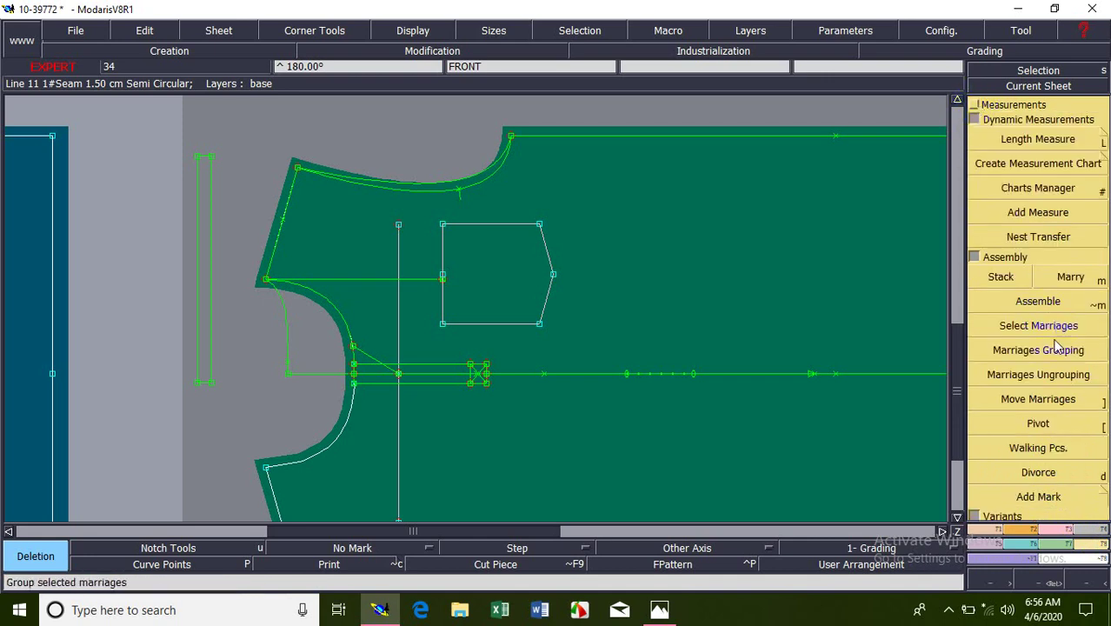
left_click(1053, 470)
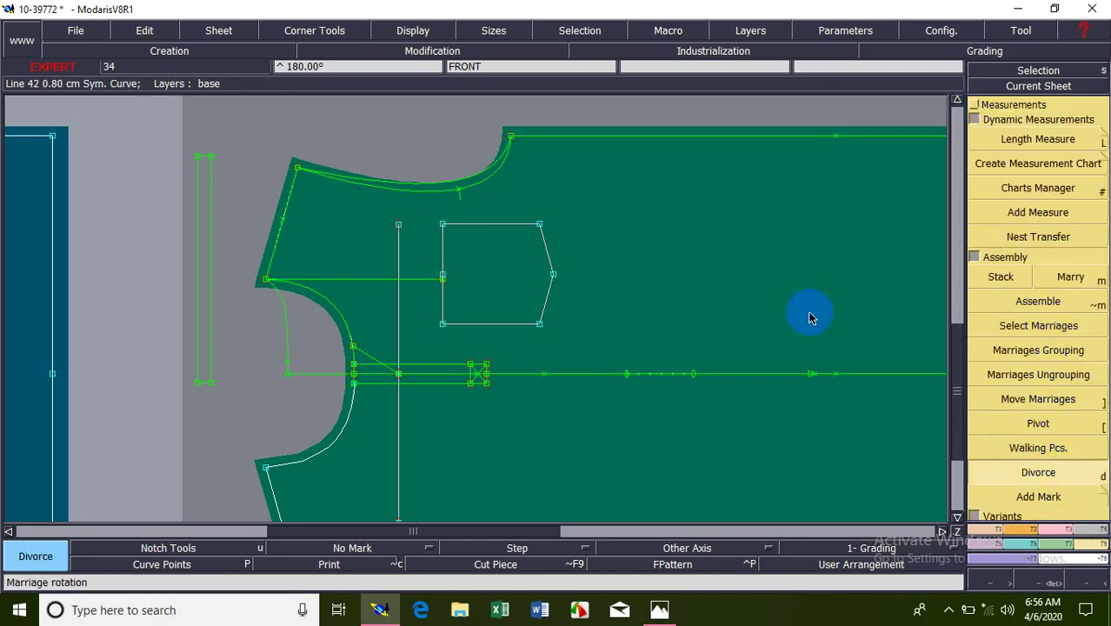
left_click(766, 139)
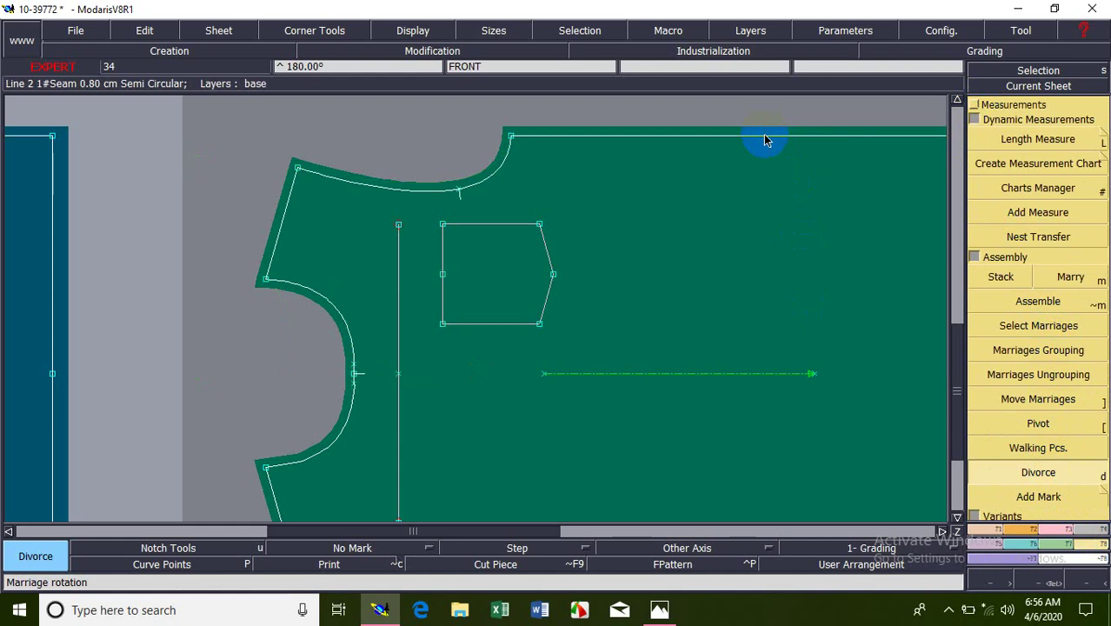
Arrange all sheets on the desk and bring up the line creation tools.
key("Home")
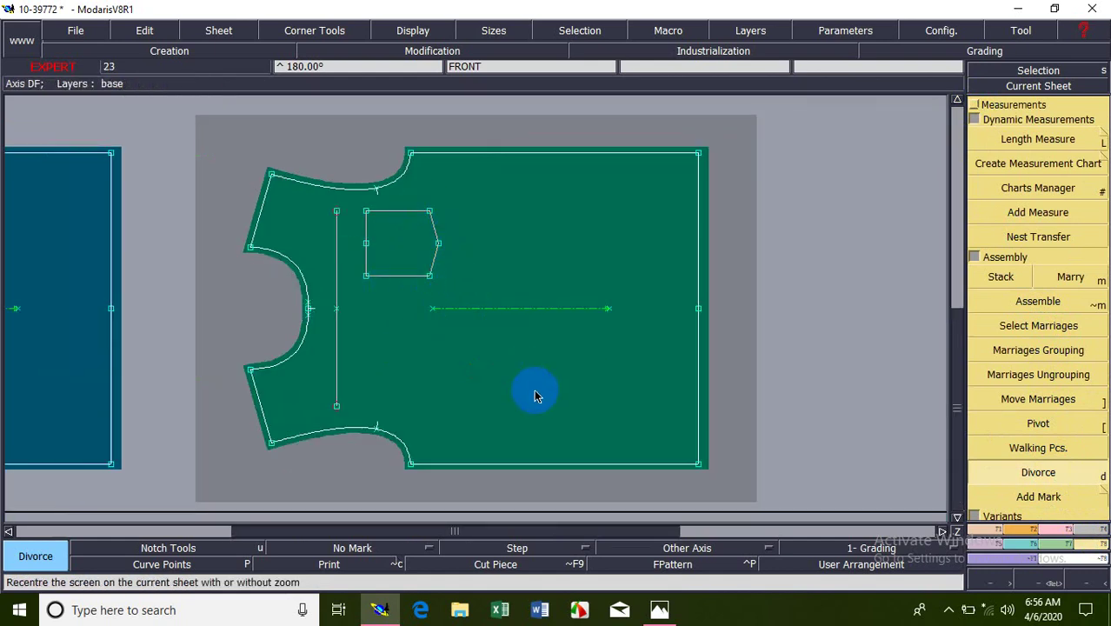
key("j")
left_click(441, 391)
left_click(200, 386)
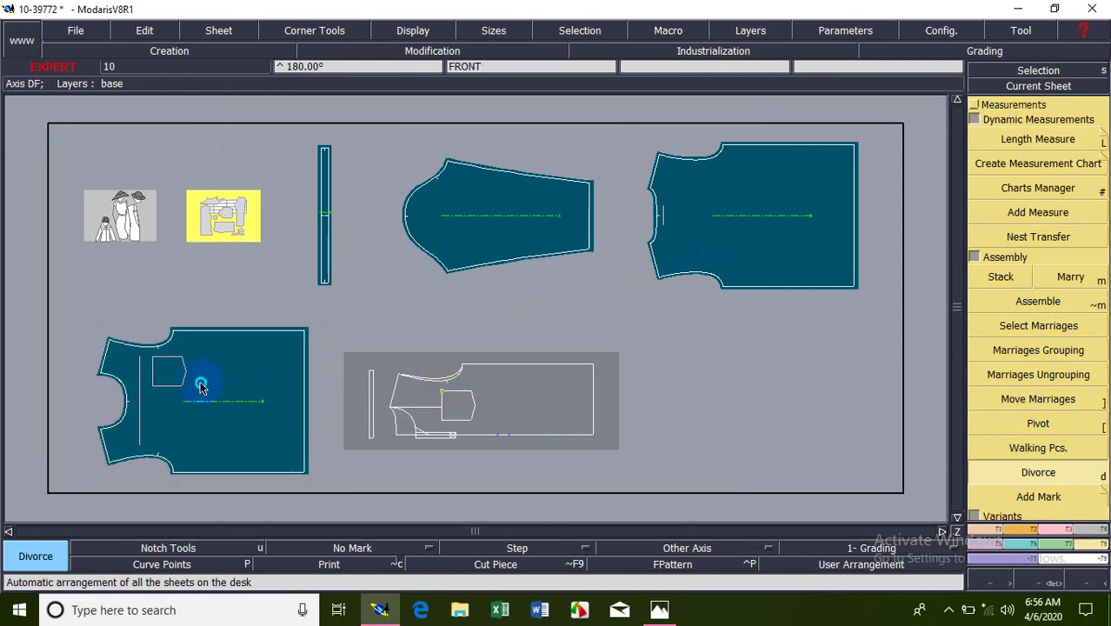
left_click(958, 531)
left_click(976, 529)
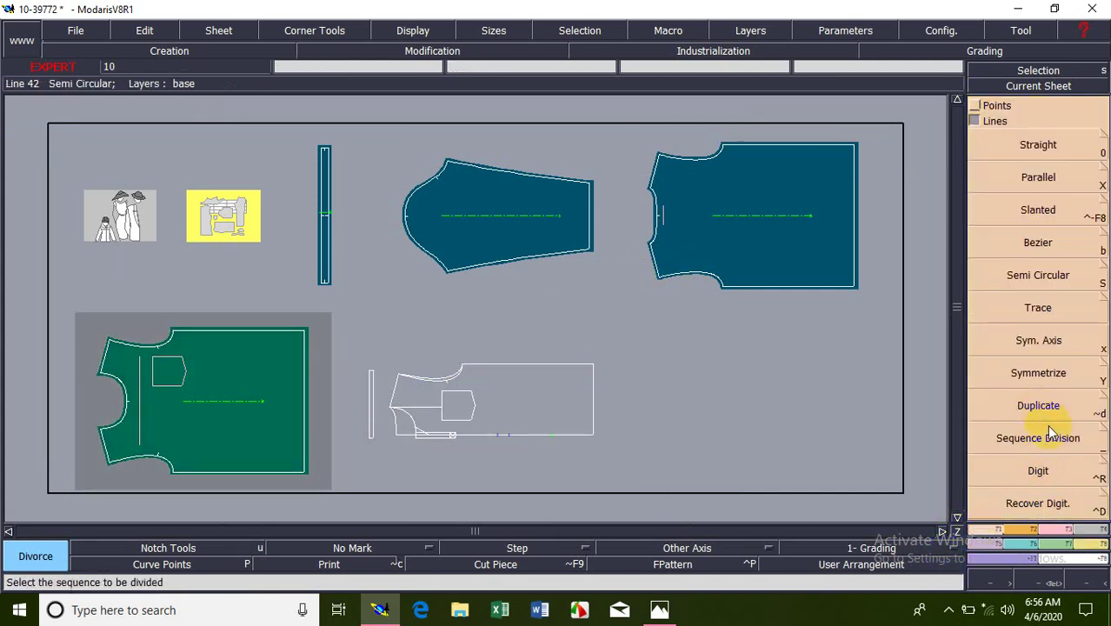
Make the base pattern sheet the current sheet so that it fills the work area.
left_click(1015, 86)
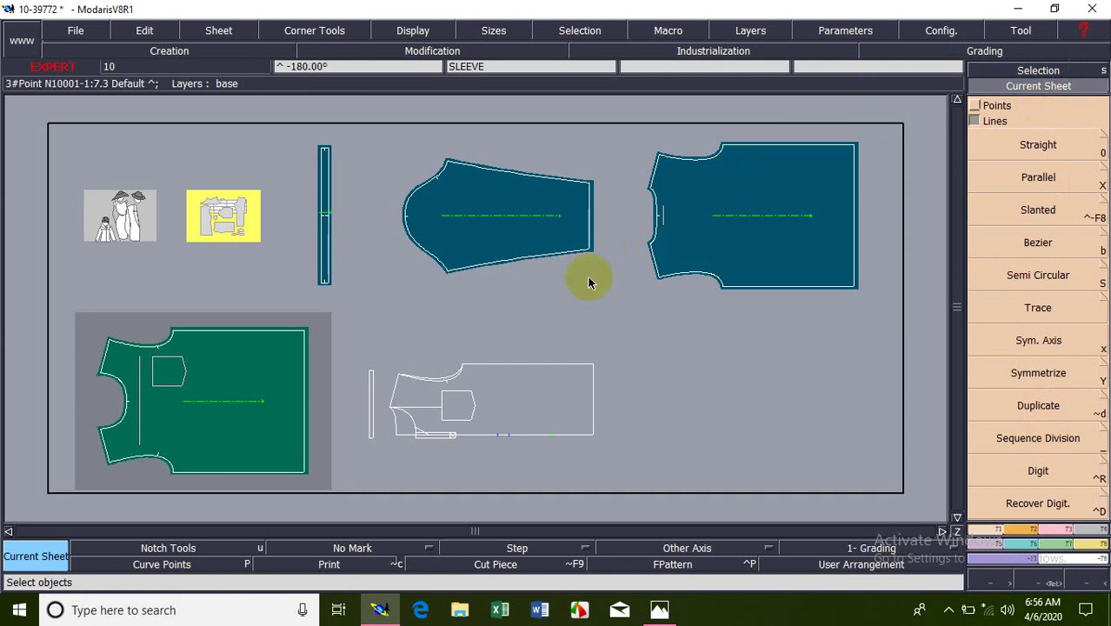
left_click(504, 405)
left_click(1049, 349)
left_click(1043, 185)
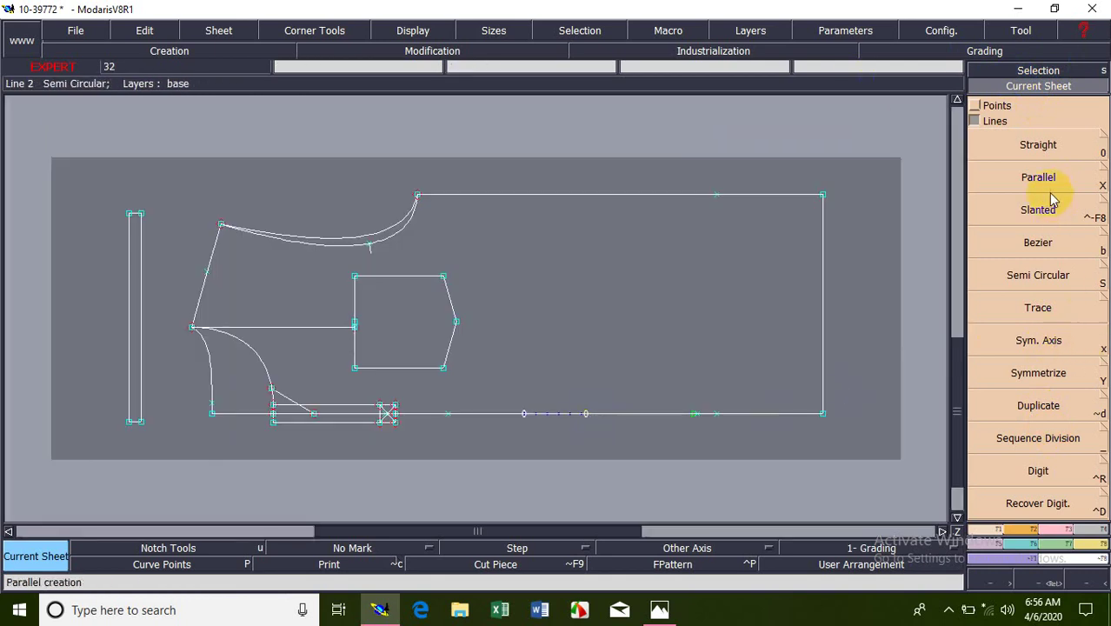
left_click(1037, 209)
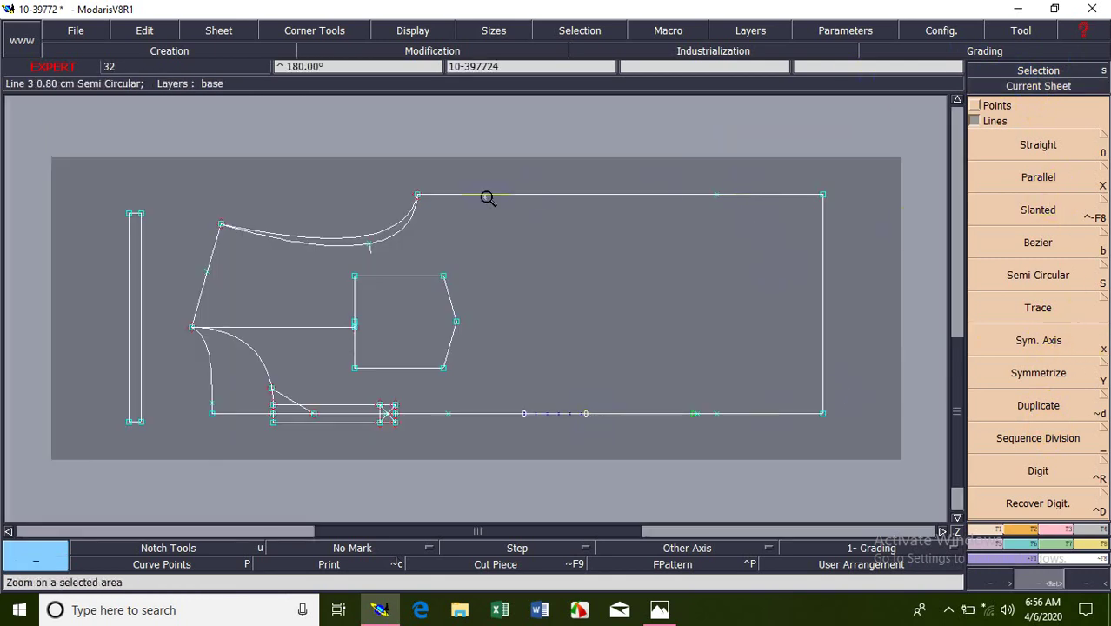
Divide the base pattern's long side line, from the hem corner to the armhole corner, into 5 parts with Sequence Division.
left_click(1038, 470)
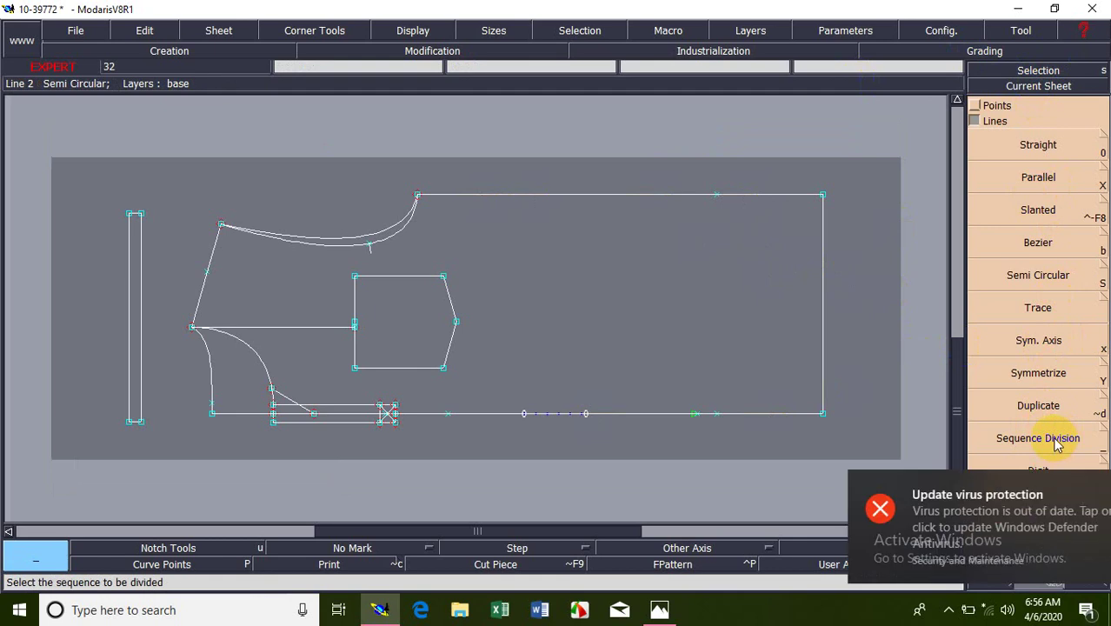
left_click(1082, 485)
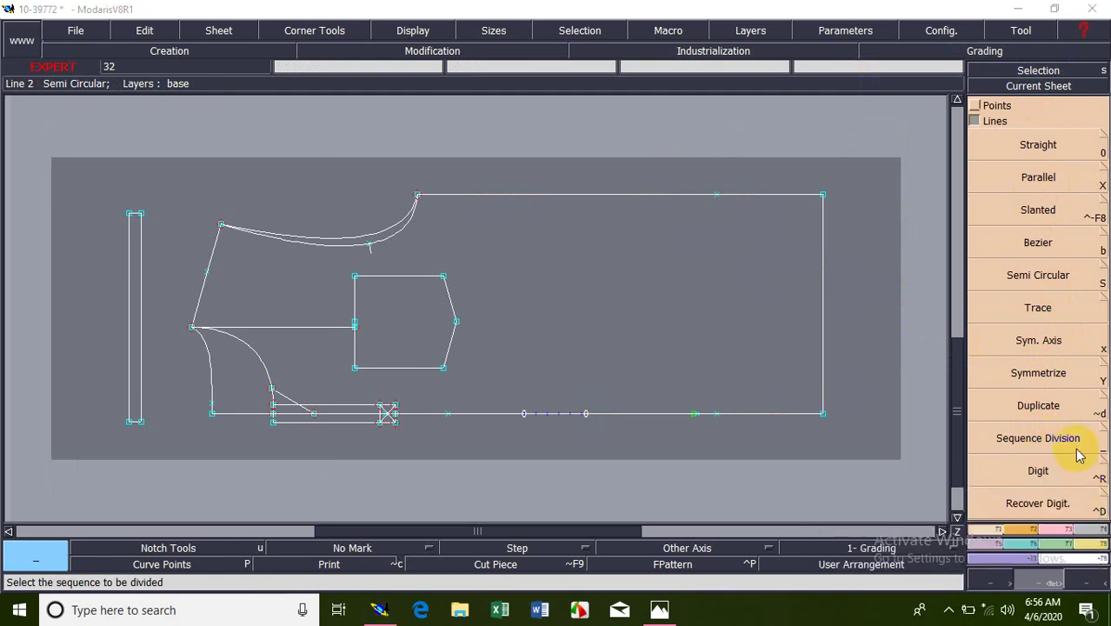
left_click(1076, 445)
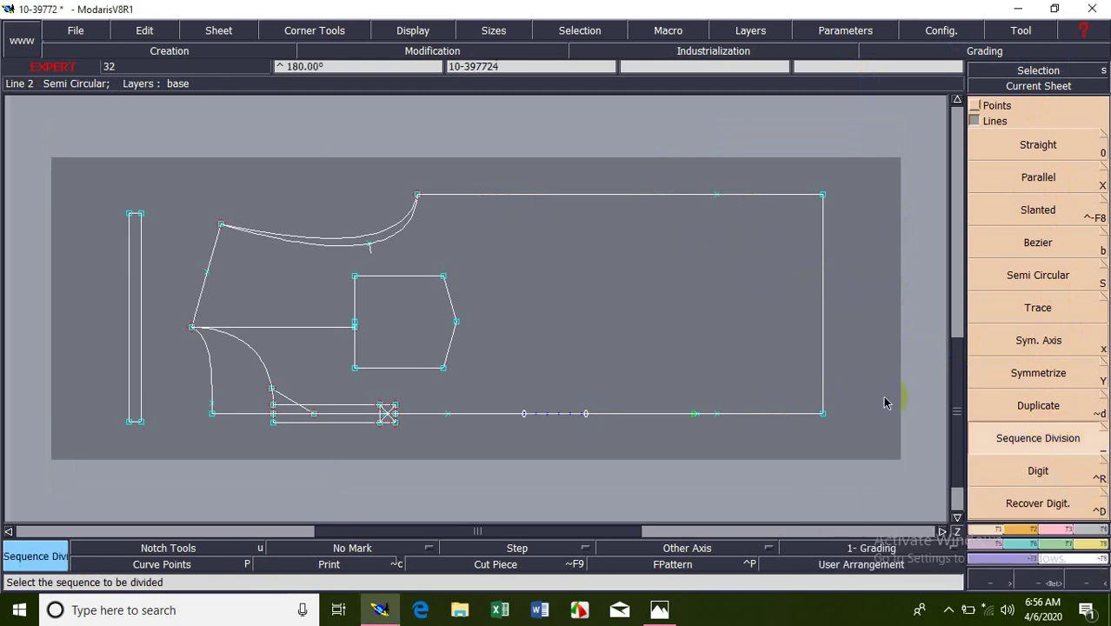
left_click(822, 195)
left_click(417, 198)
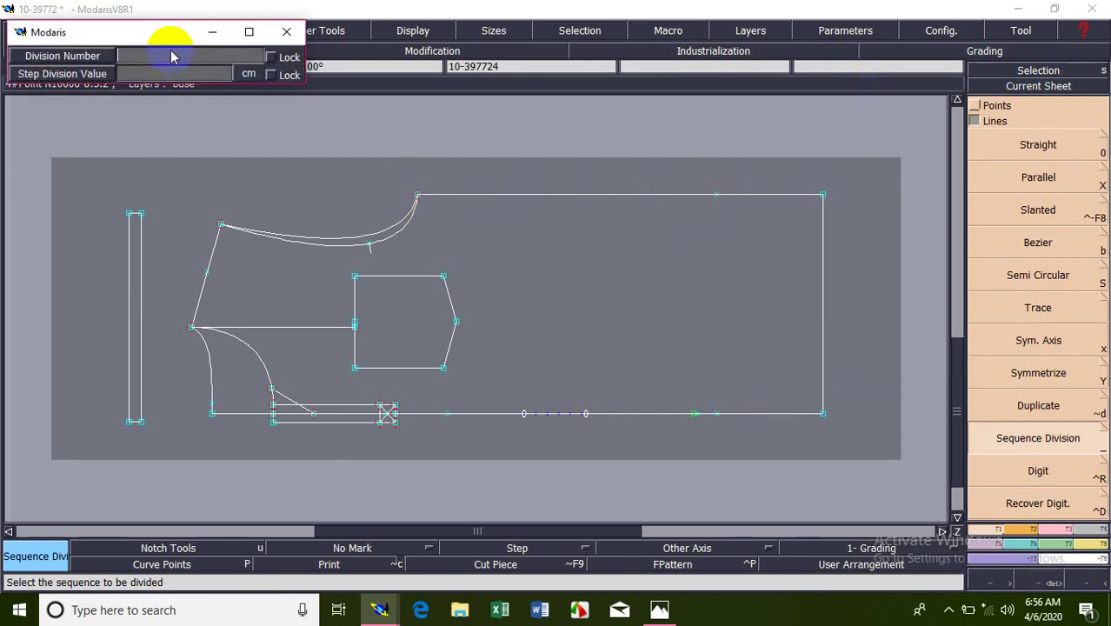
type("5")
key("Return")
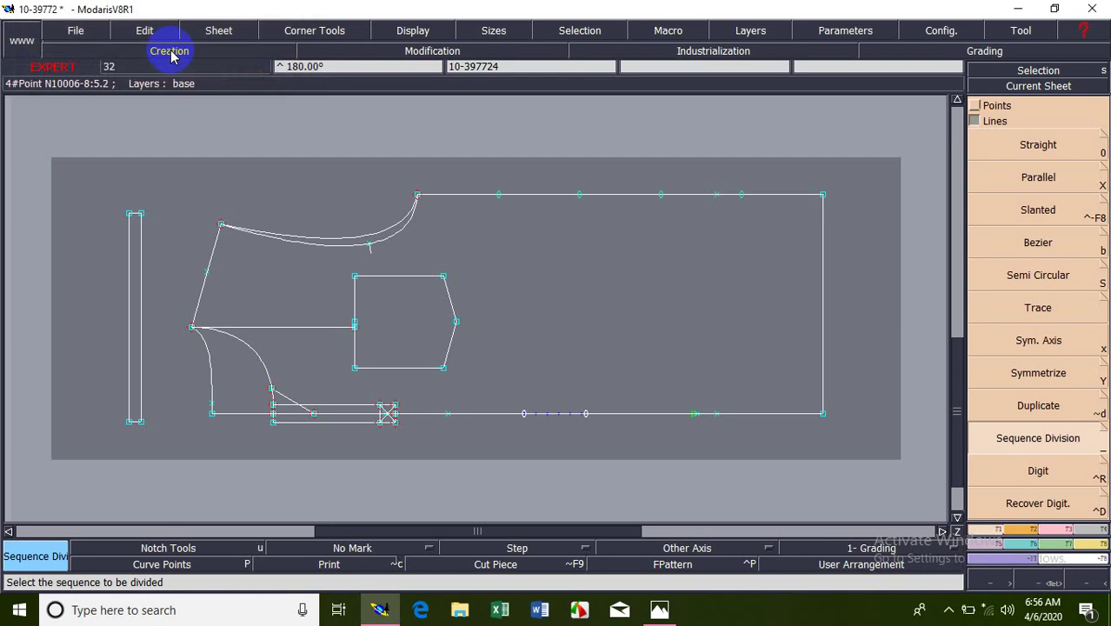
Check the division points along the side line, and undo the sequence division.
left_click(502, 198)
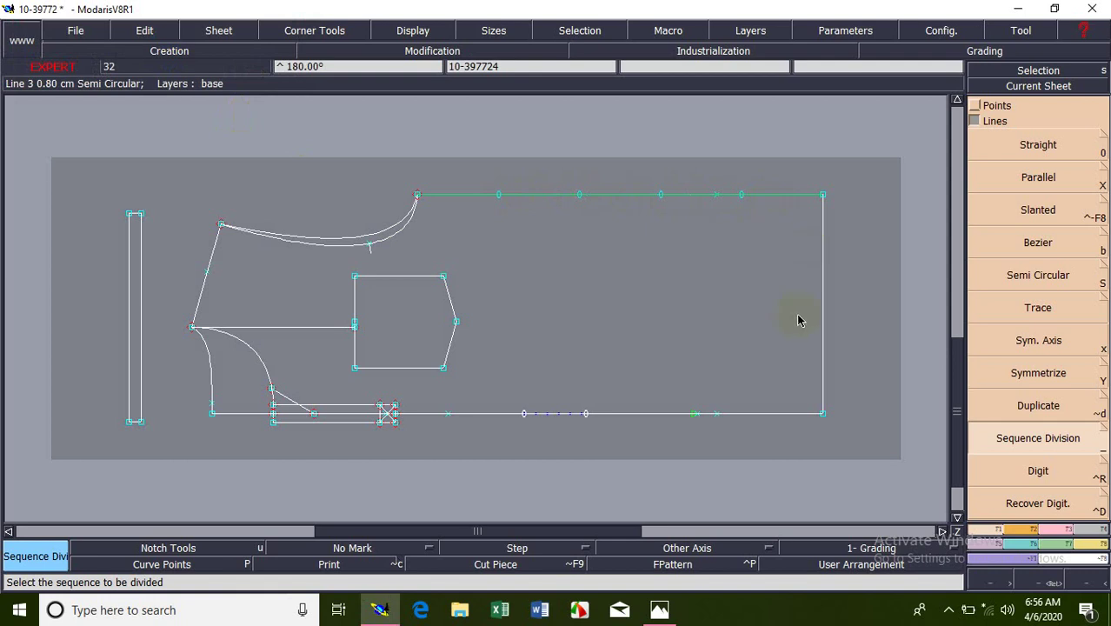
right_click(749, 310)
left_click(1060, 473)
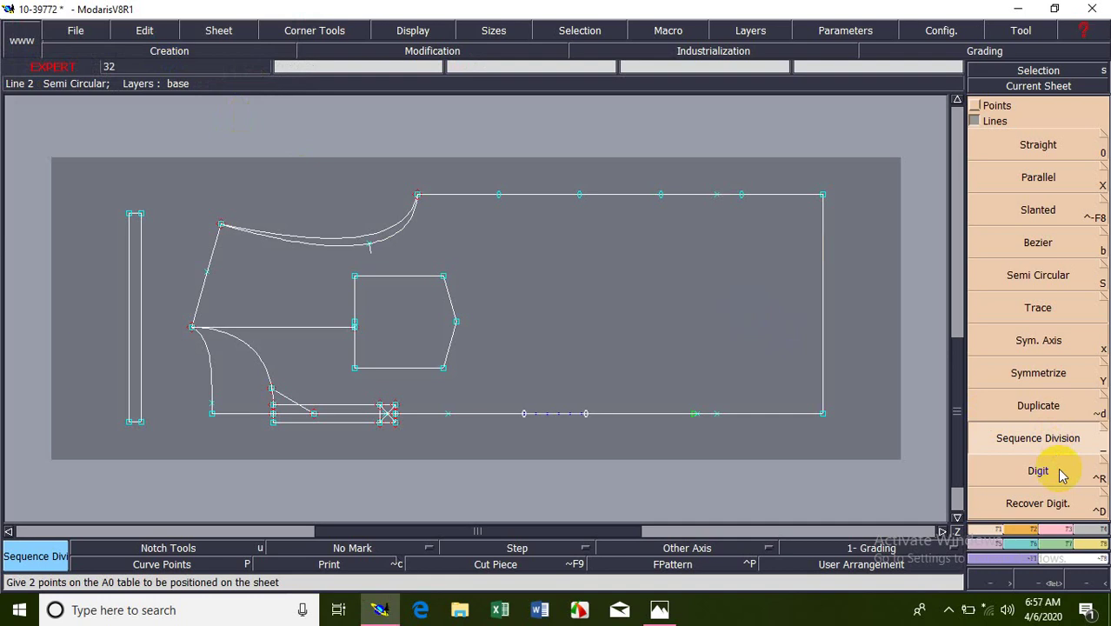
key("ctrl+z")
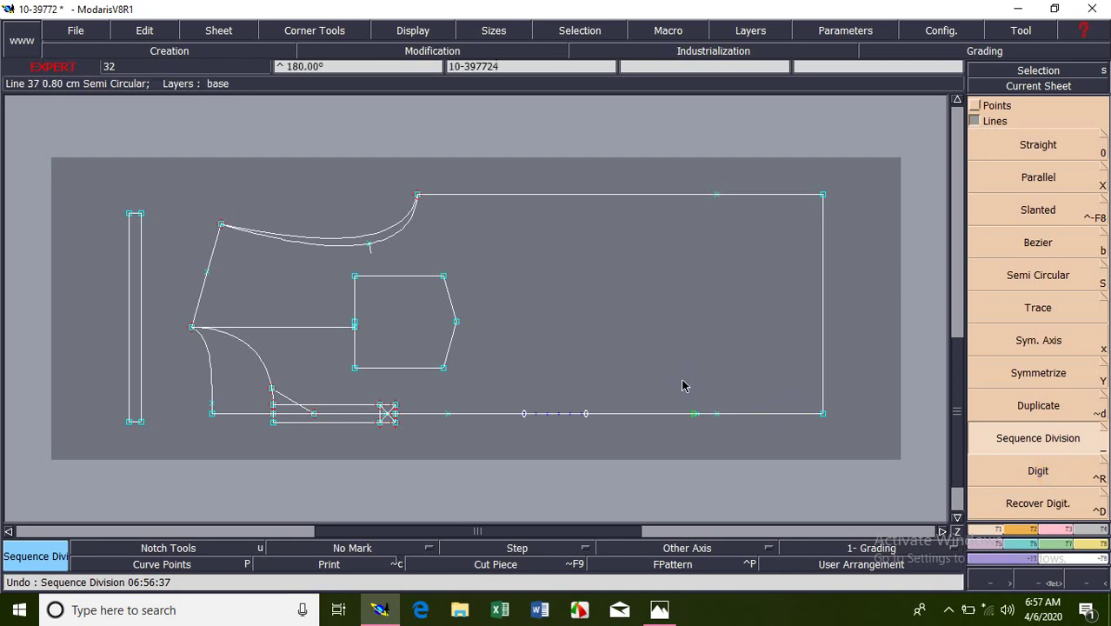
Arrange all sheets on the desk and create a new blank sheet.
key("j")
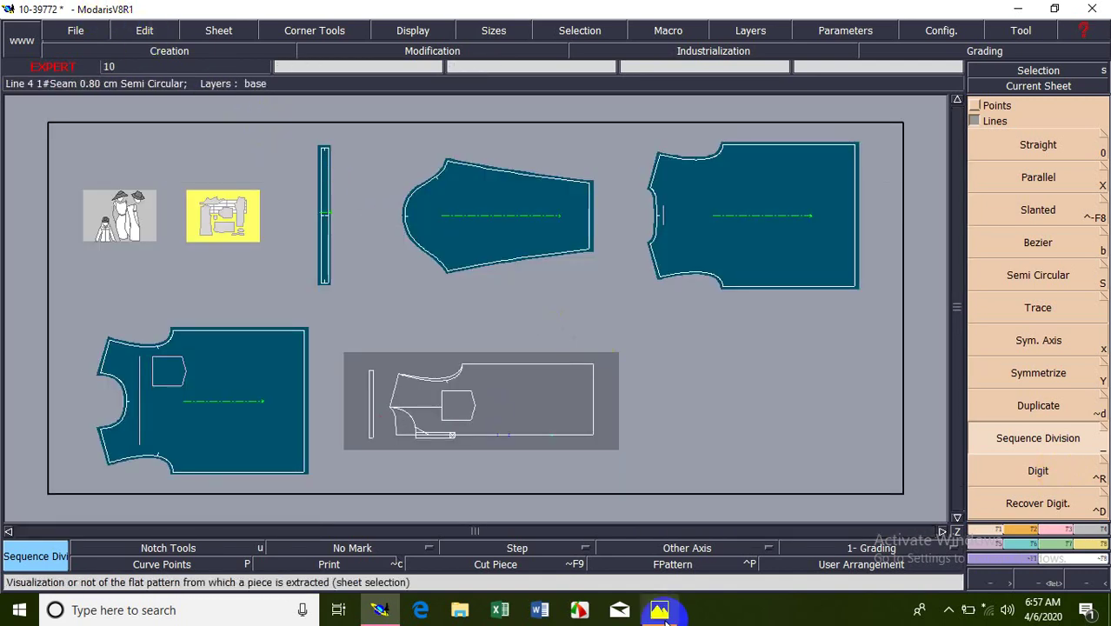
left_click(76, 31)
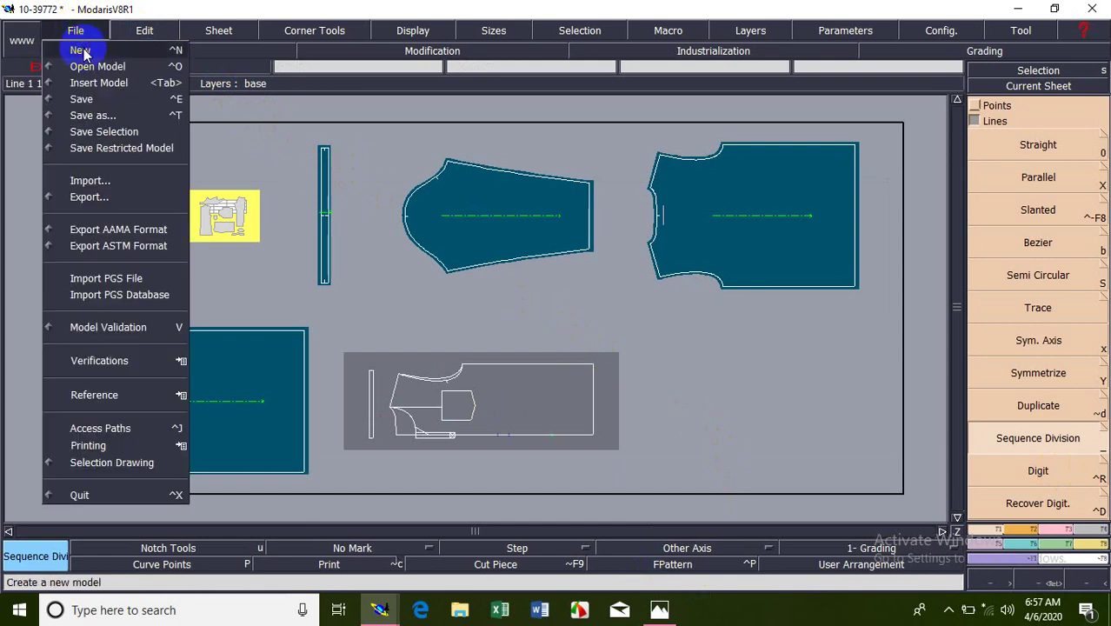
left_click(78, 30)
left_click(224, 32)
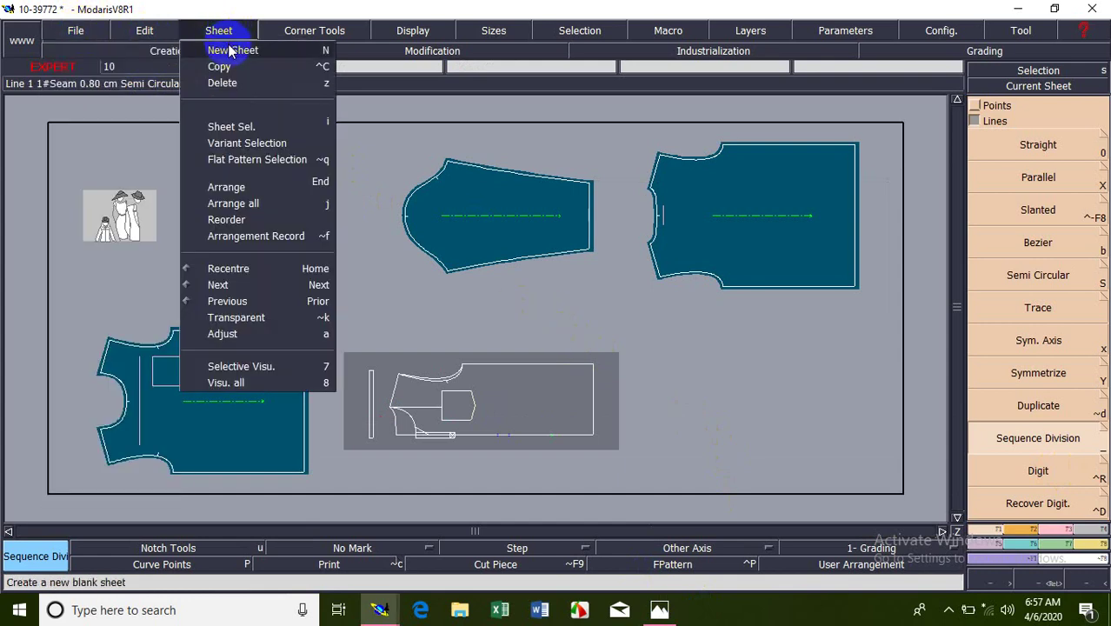
left_click(227, 50)
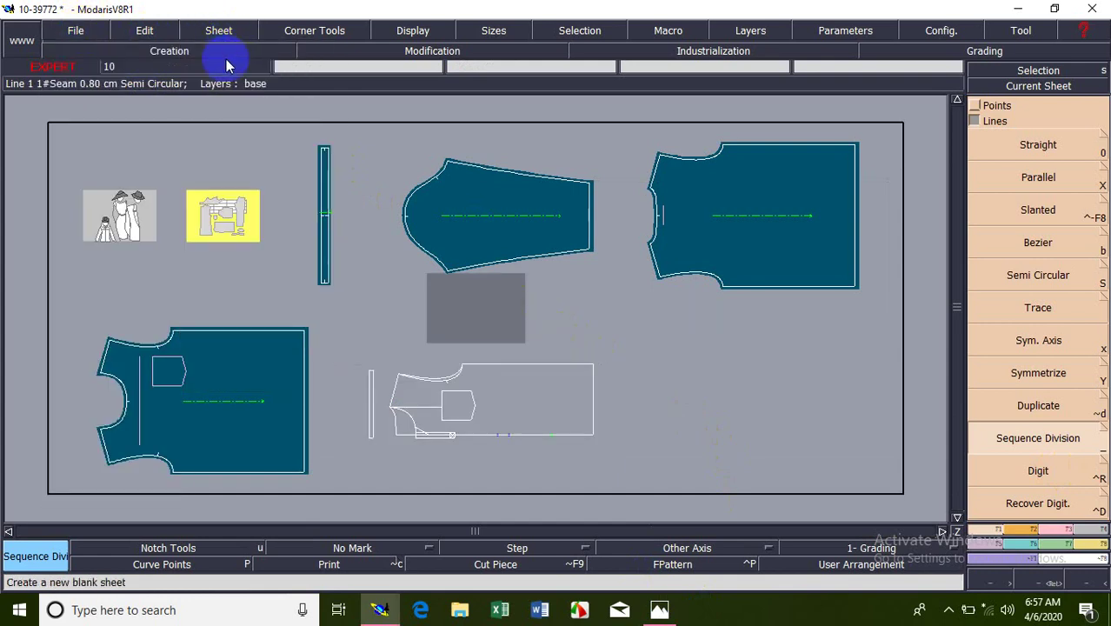
Make the new blank sheet current and try to set the horizontal digitizing axis on it with Digit.
left_click(1015, 86)
left_click(605, 211)
left_click(1028, 471)
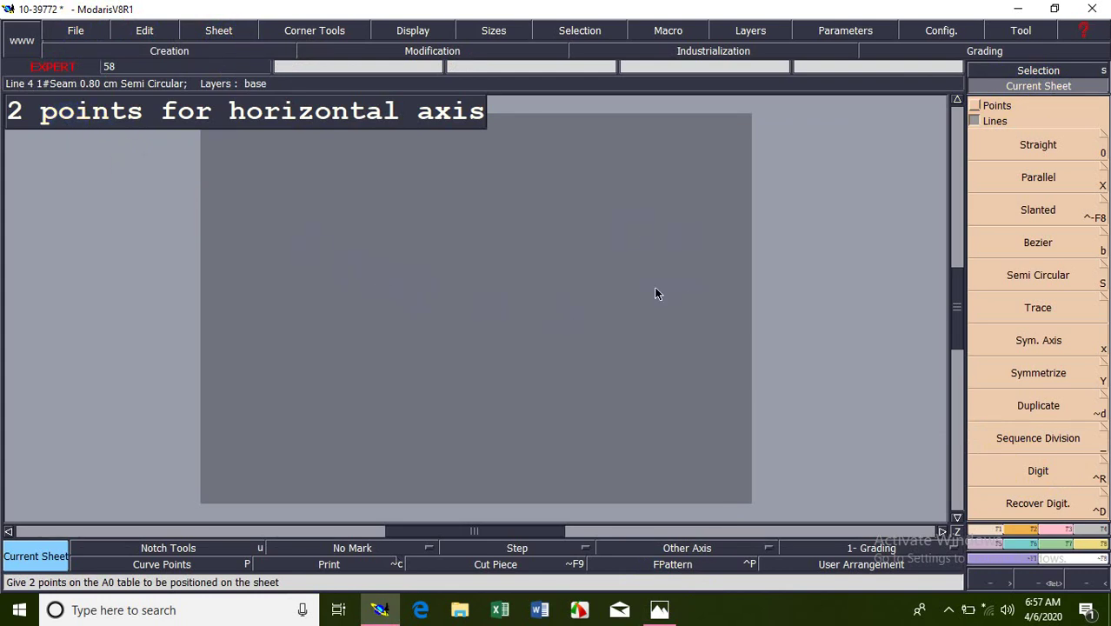
left_click(503, 300)
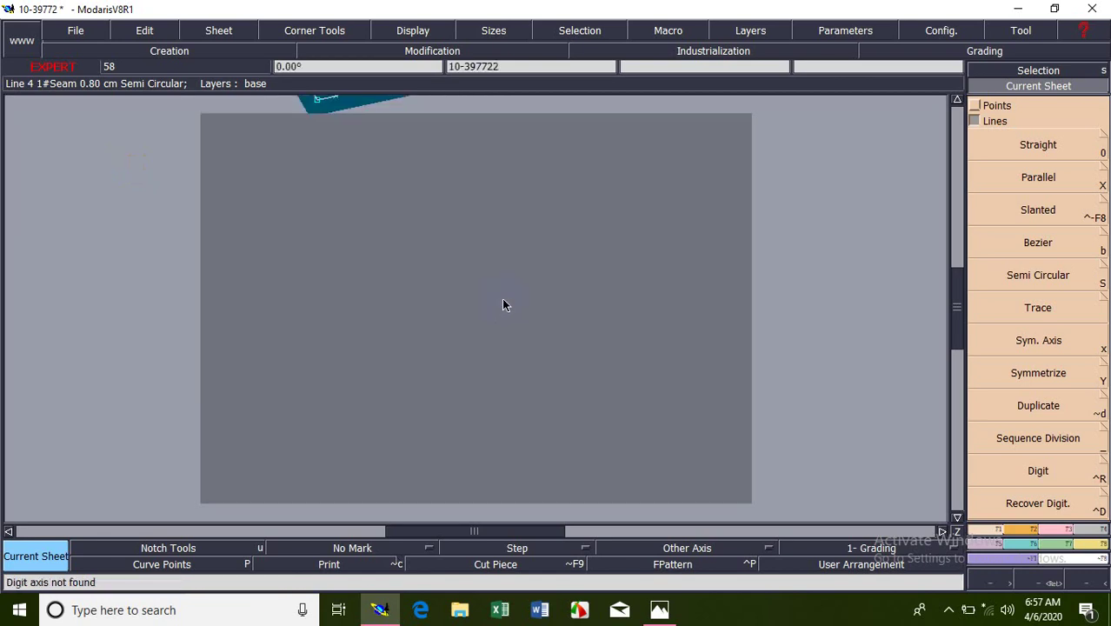
left_click(186, 118)
left_click(1042, 479)
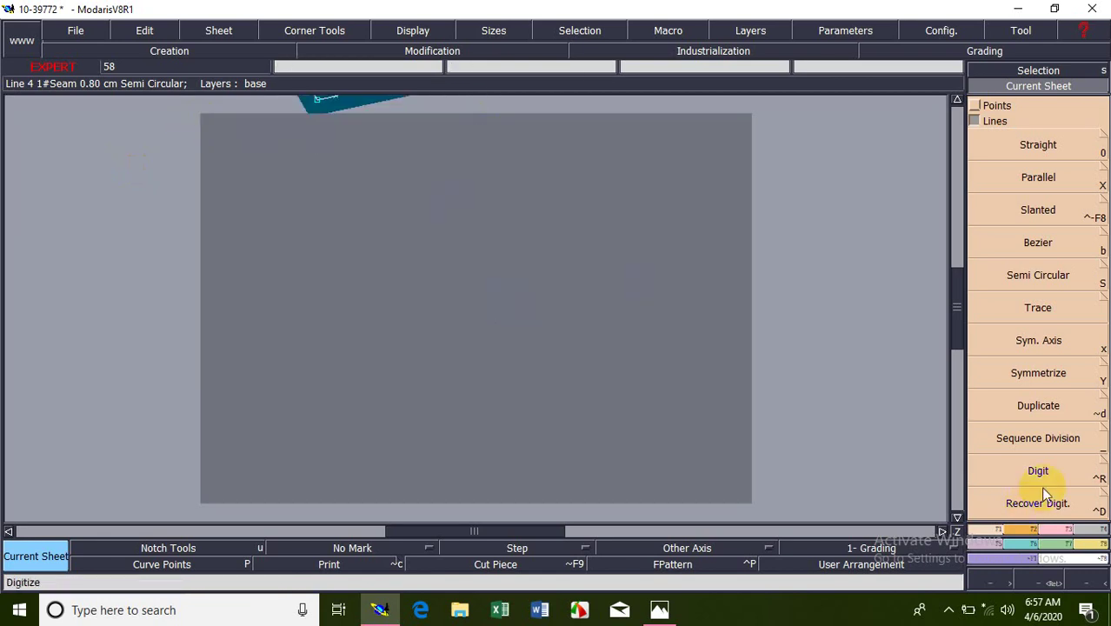